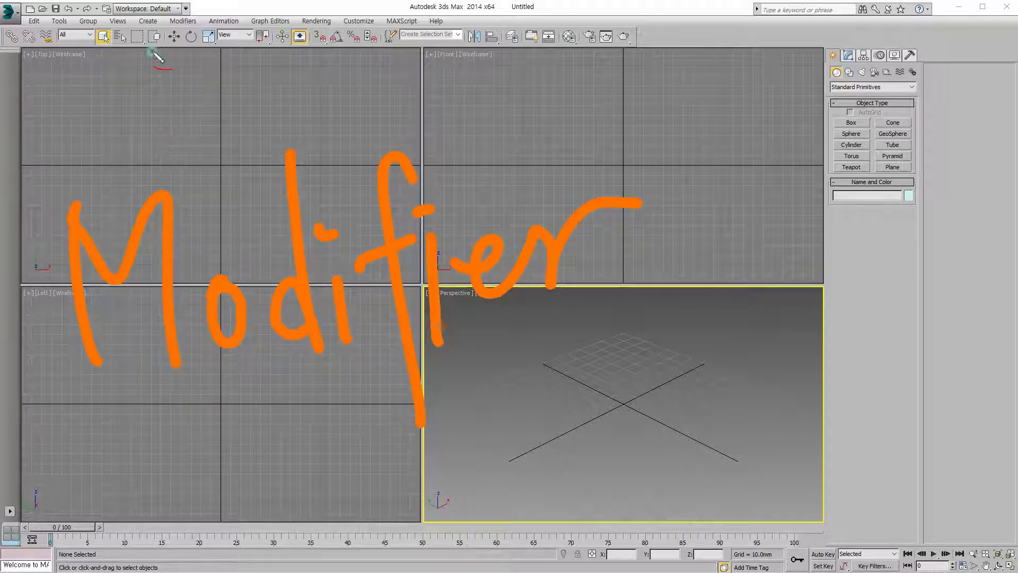
drag(154, 67, 173, 68)
mouse_move(164, 31)
mouse_down()
mouse_move(207, 21)
mouse_move(172, 24)
mouse_move(172, 39)
mouse_move(207, 22)
mouse_move(164, 44)
mouse_up()
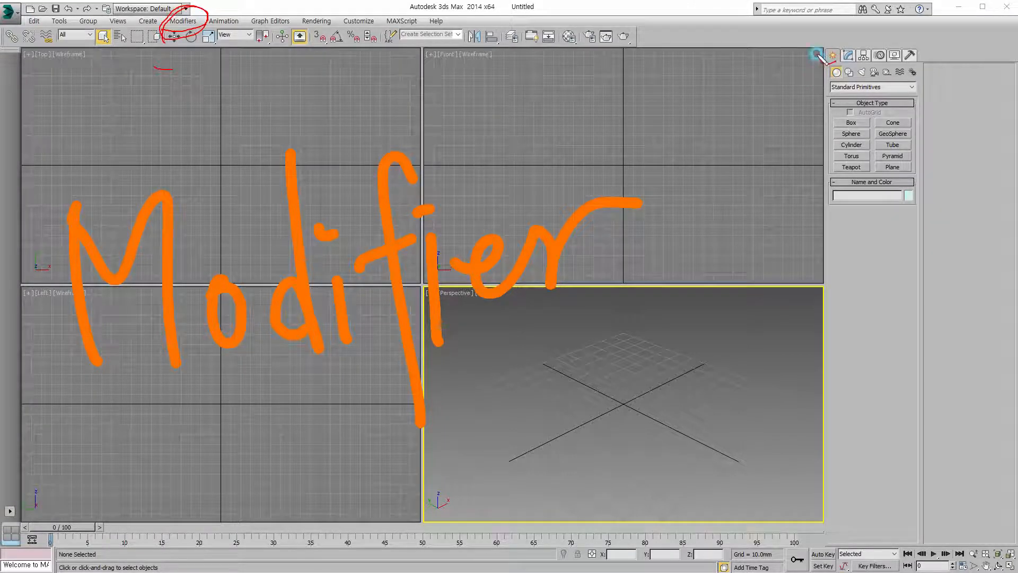
mouse_move(833, 50)
mouse_down()
mouse_move(833, 62)
mouse_move(843, 42)
mouse_move(852, 63)
mouse_up()
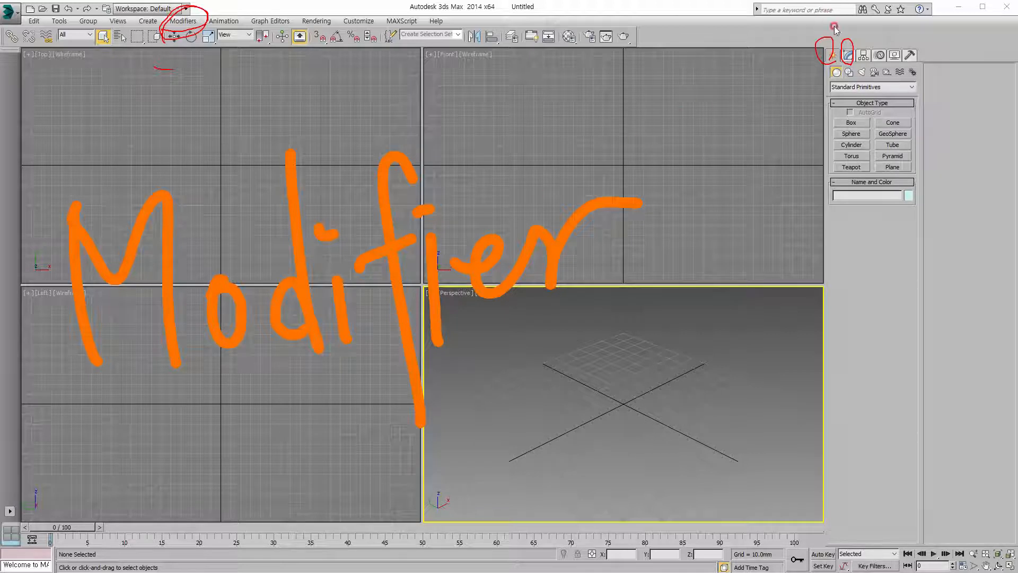
Switch from creating to modifying objects and view the full list of available modifiers
click(848, 55)
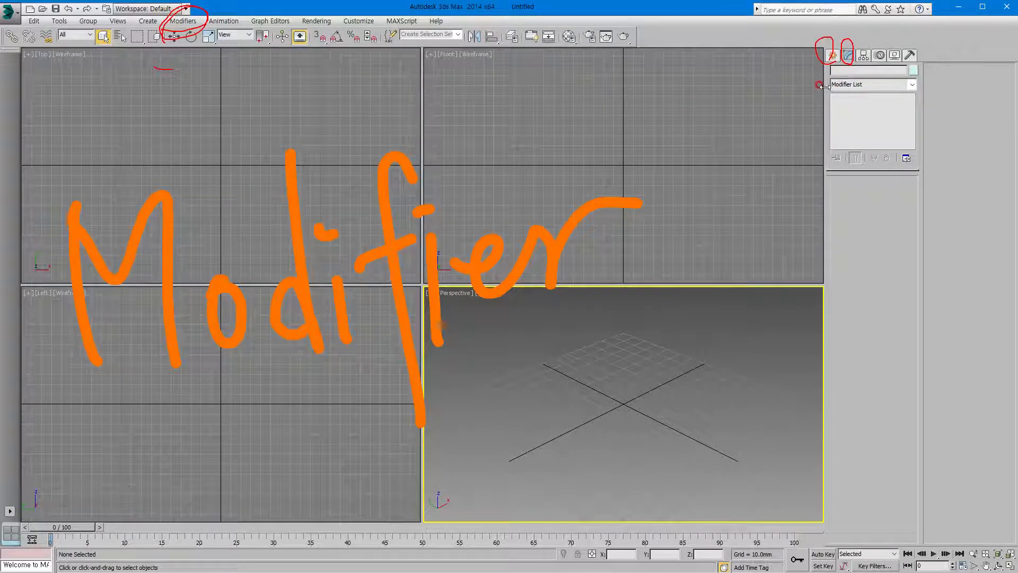
click(912, 84)
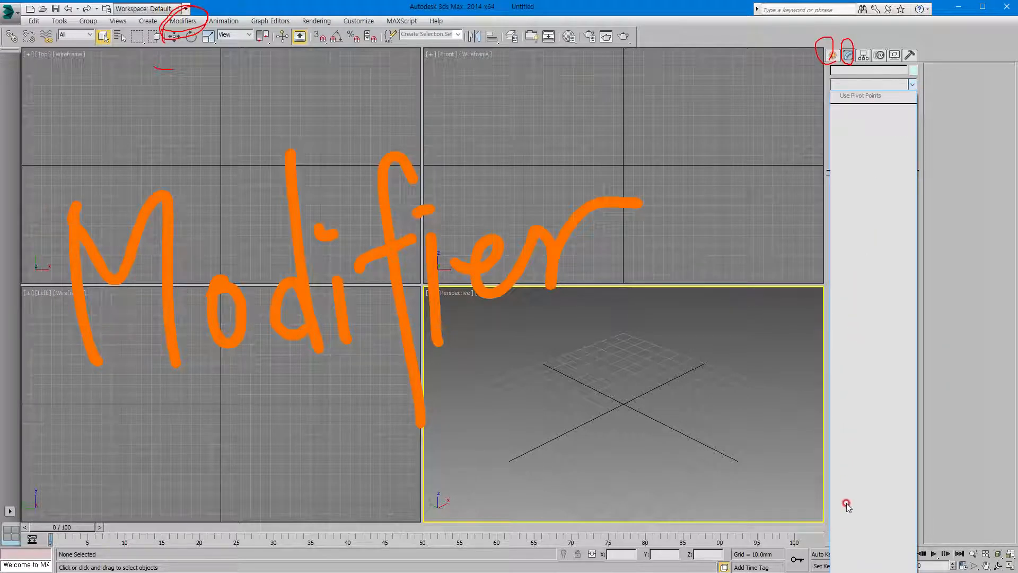
click(740, 197)
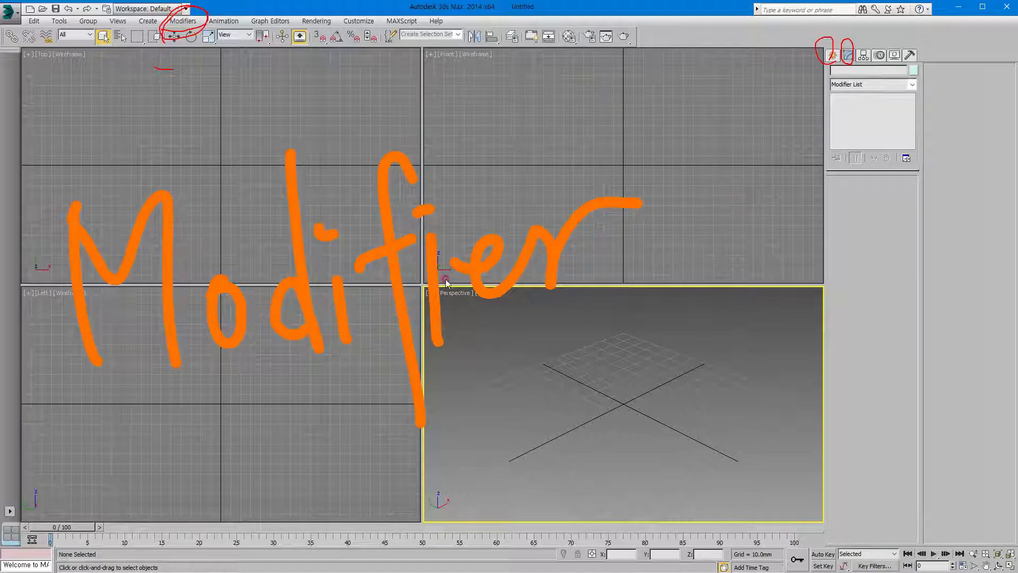
Examine the modifier categories, including Selection Modifiers, Mesh Editing, Free Form Deformers and Parametric Deformers
click(183, 20)
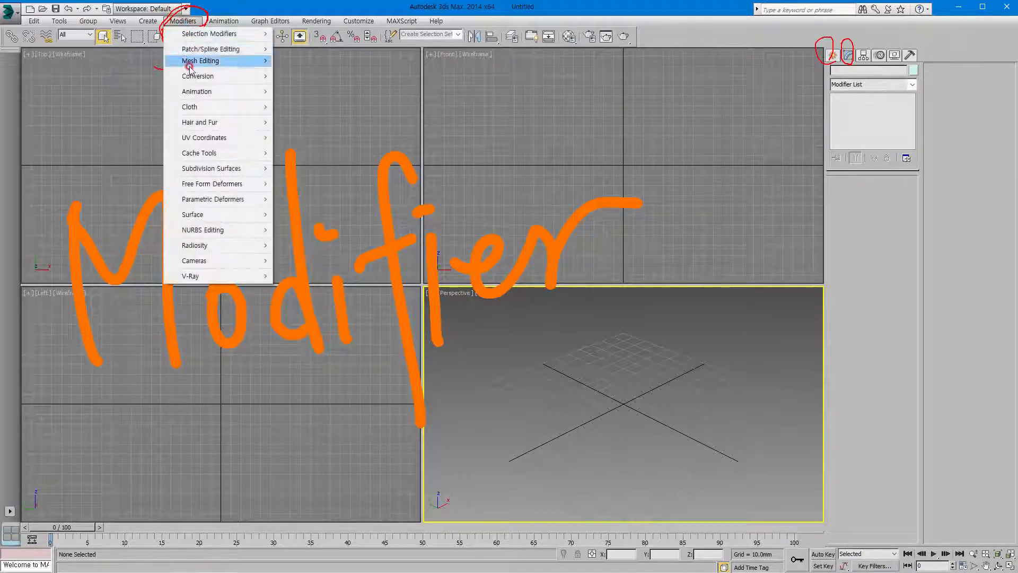
mouse_move(211, 36)
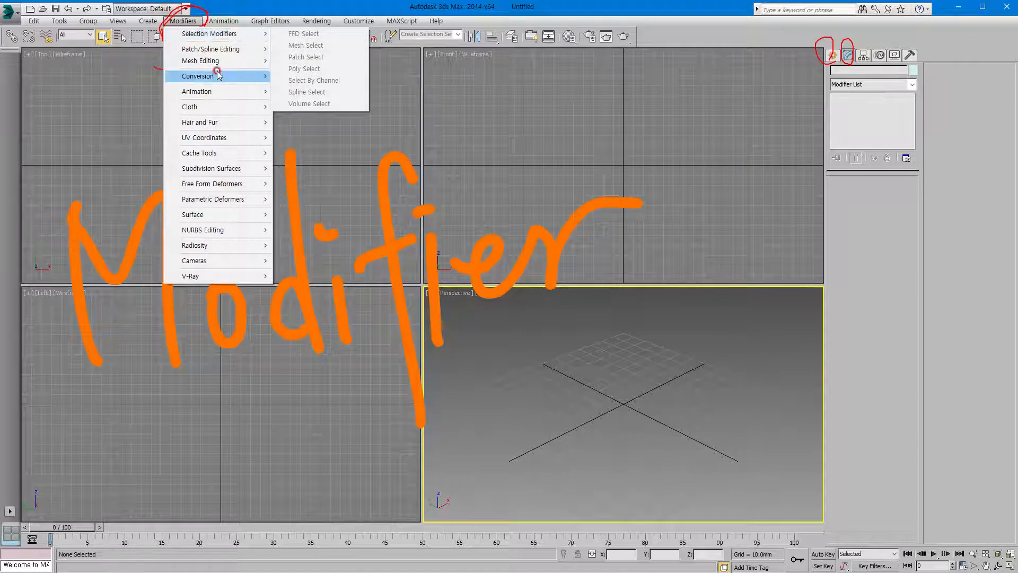
mouse_move(211, 63)
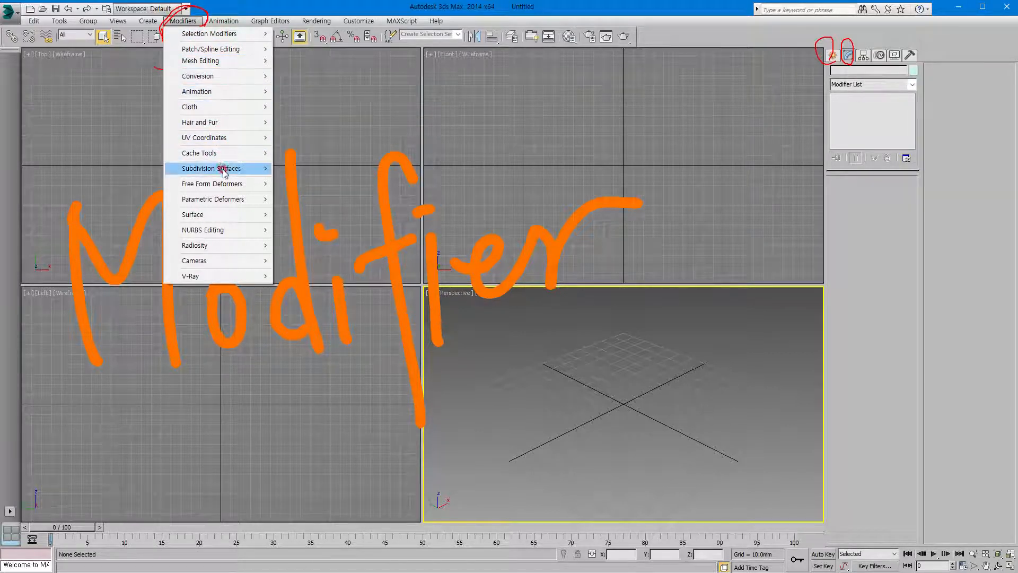
mouse_move(224, 186)
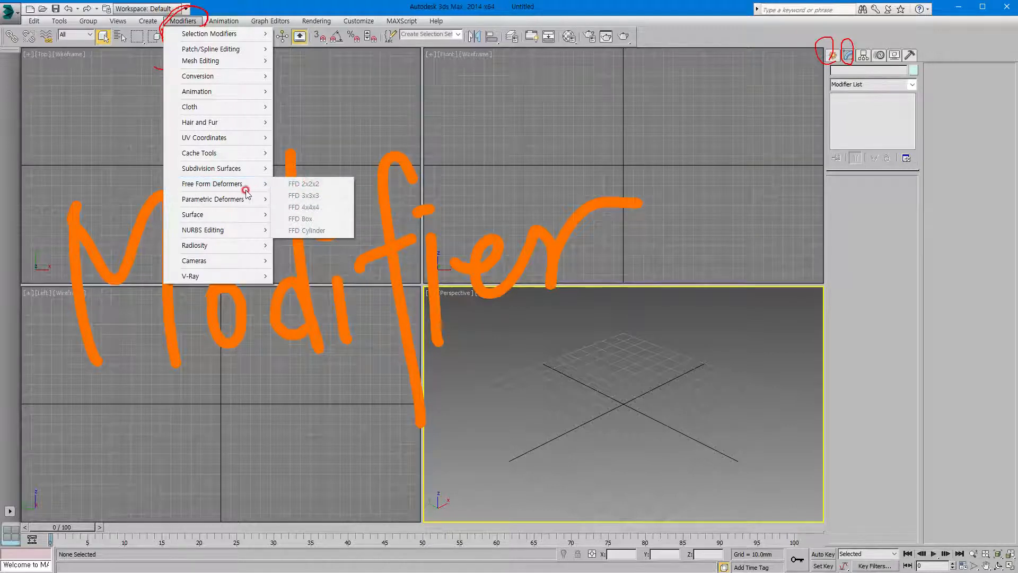
mouse_move(223, 203)
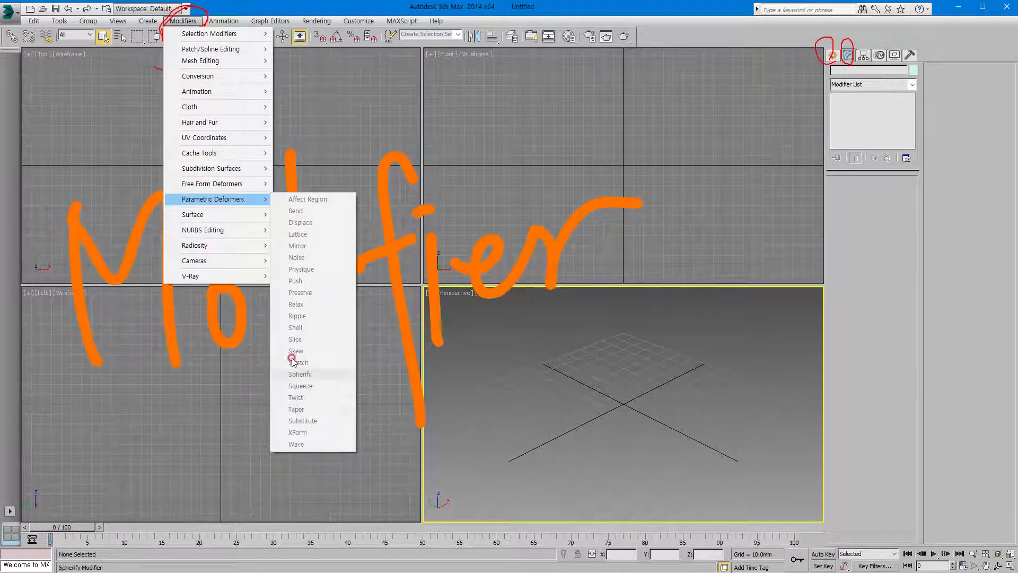
mouse_move(256, 215)
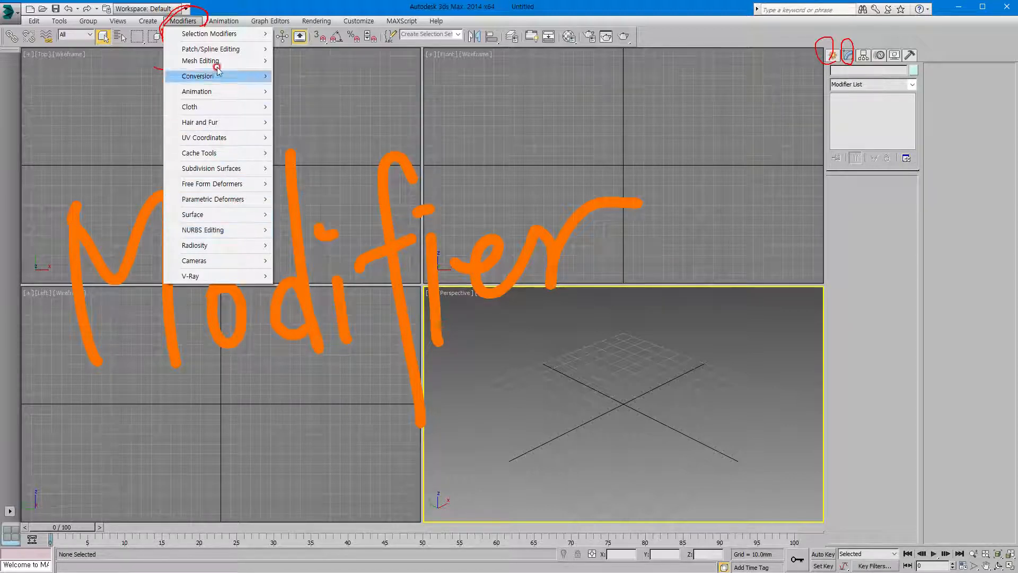
mouse_move(216, 249)
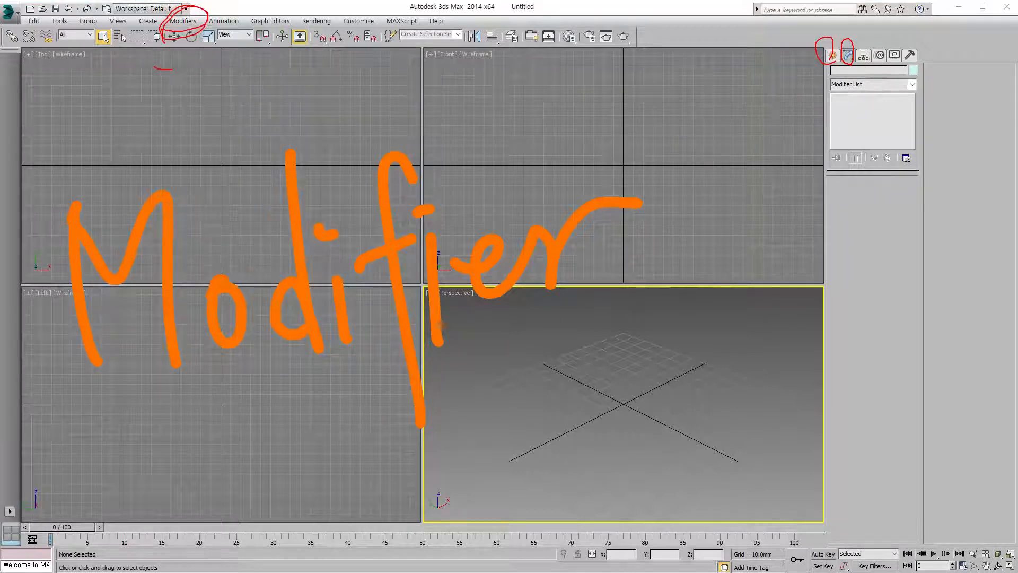
mouse_move(831, 92)
mouse_down()
mouse_move(873, 96)
mouse_move(867, 139)
mouse_move(878, 113)
mouse_move(854, 110)
mouse_up()
drag(846, 117, 855, 117)
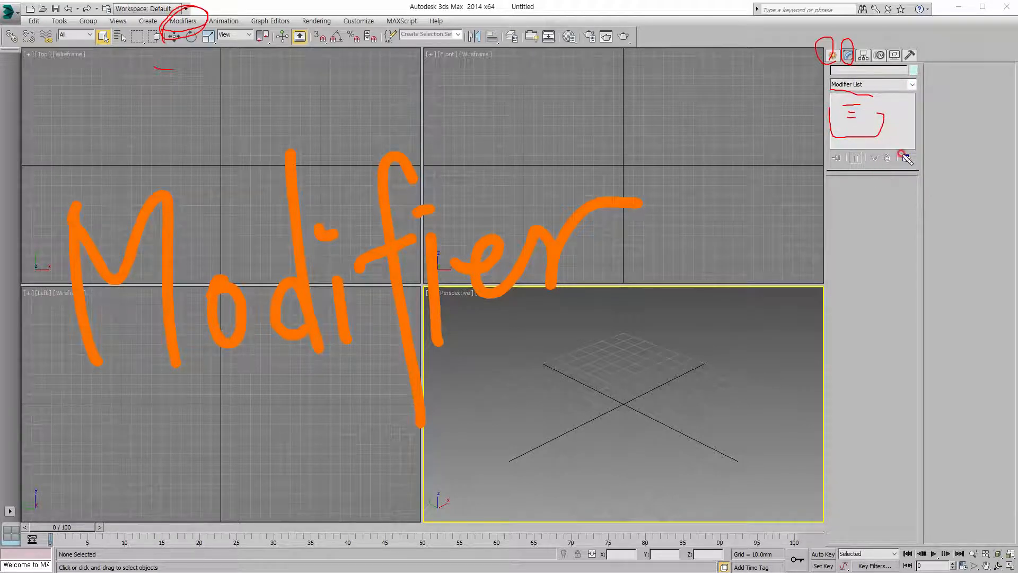
mouse_move(917, 167)
mouse_down()
mouse_move(894, 163)
mouse_move(913, 139)
mouse_move(923, 159)
mouse_move(896, 170)
mouse_up()
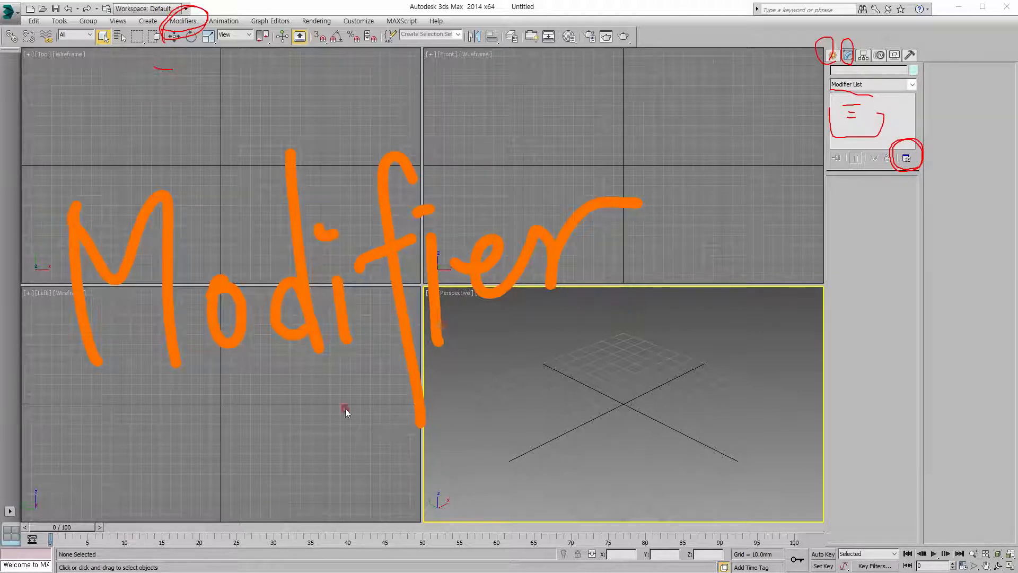
Show the current modifier set as buttons below the Modifier List
click(907, 158)
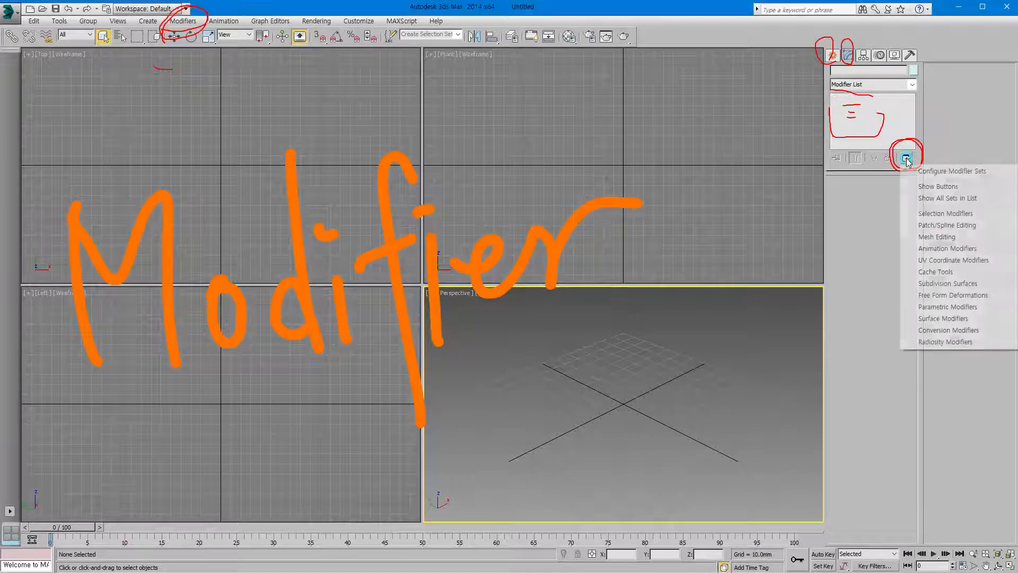
click(928, 188)
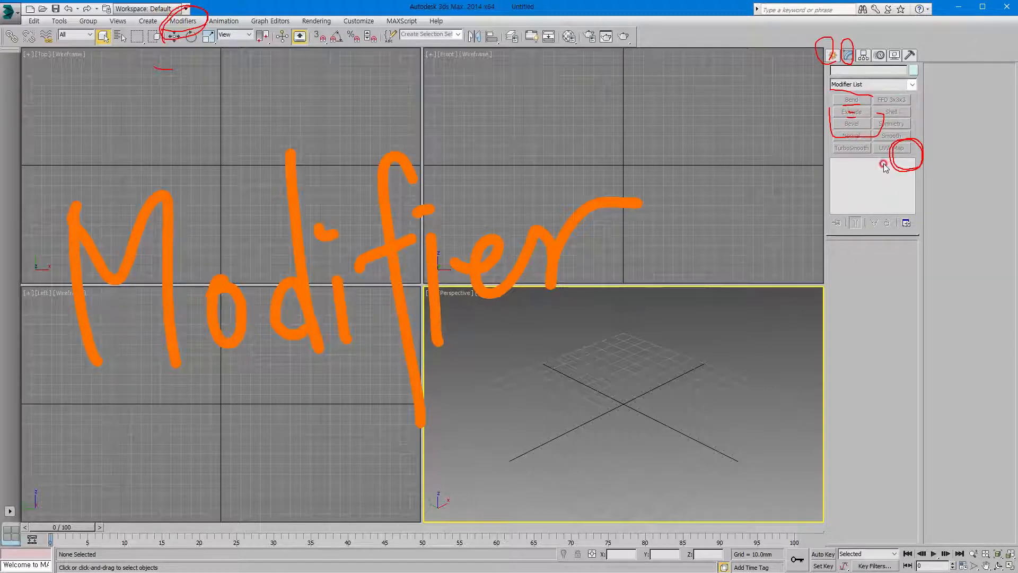
key(Delete)
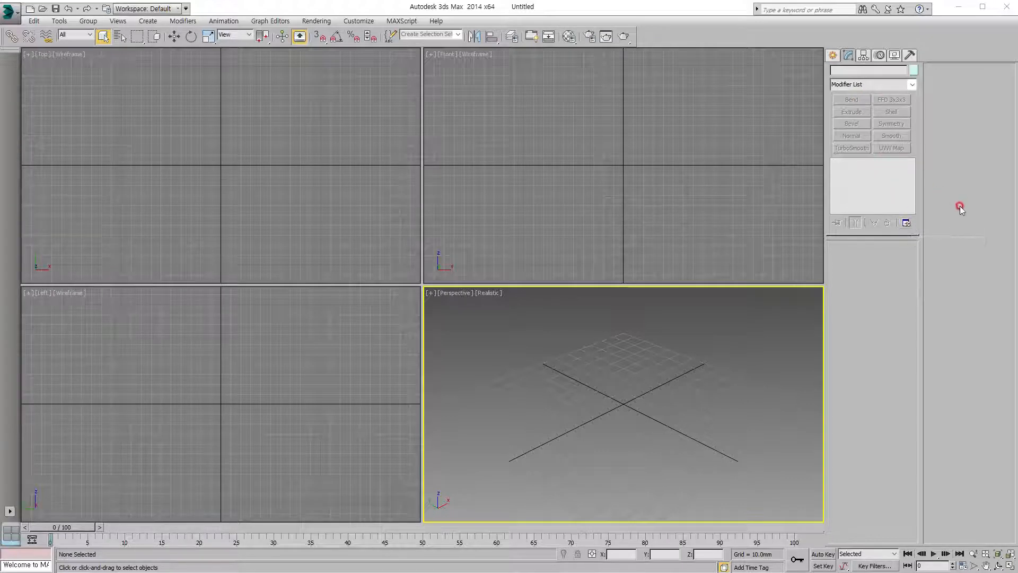
Open the modifier set configuration and move its dialog clear of the perspective view
click(907, 225)
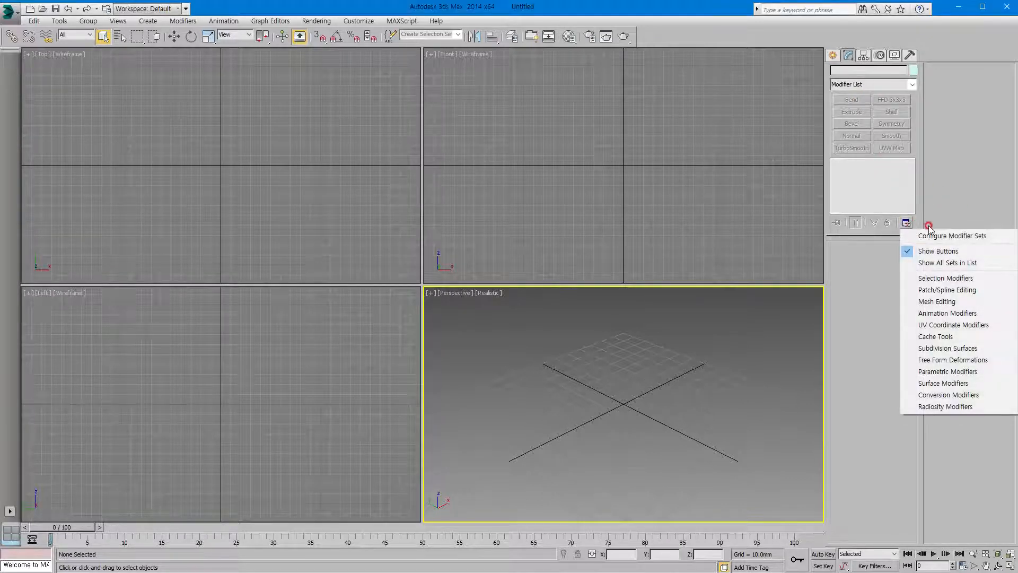
click(962, 237)
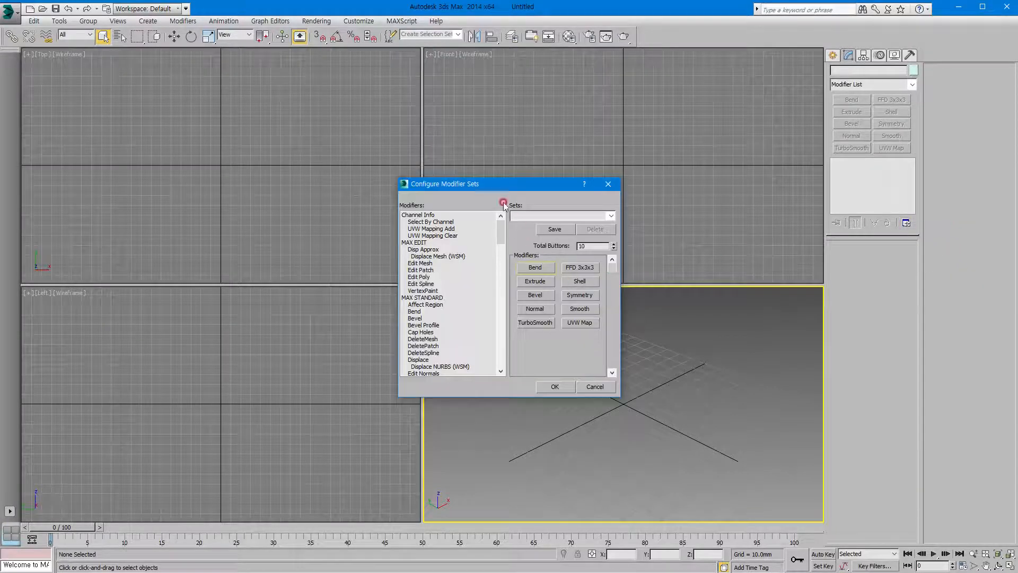
drag(493, 184, 580, 92)
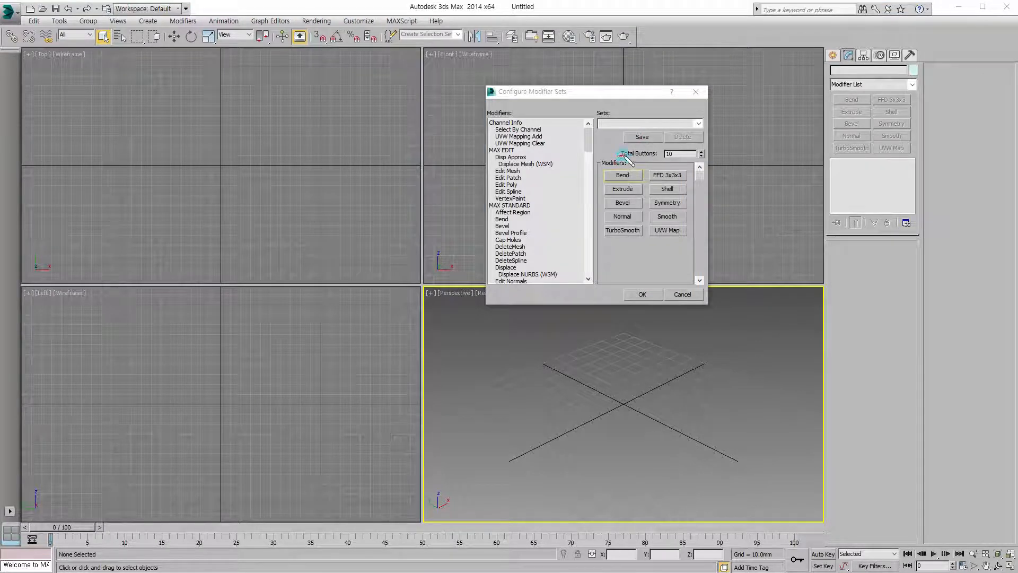
Set the total buttons to 14 and fill the four empty slots with Edit Patch, Bevel Profile, Displace and Edit Normals
mouse_move(662, 160)
mouse_down()
mouse_move(681, 148)
mouse_move(667, 164)
mouse_up()
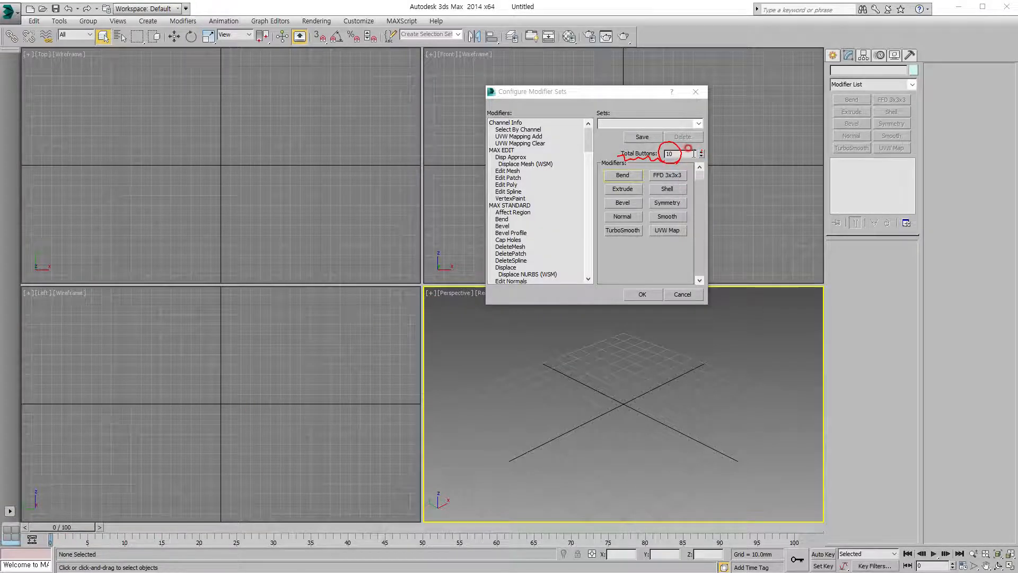
click(702, 151)
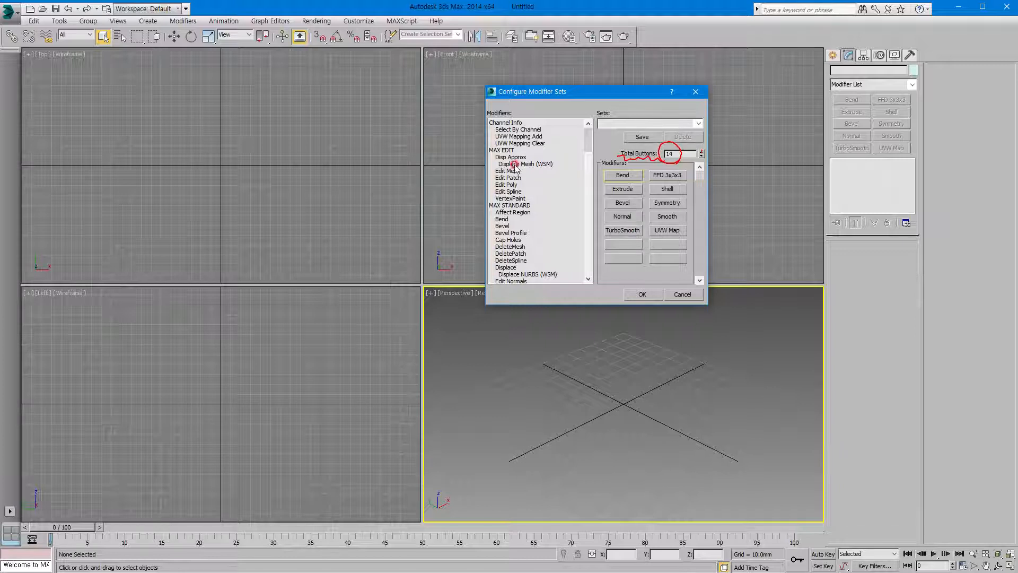
drag(508, 178, 625, 244)
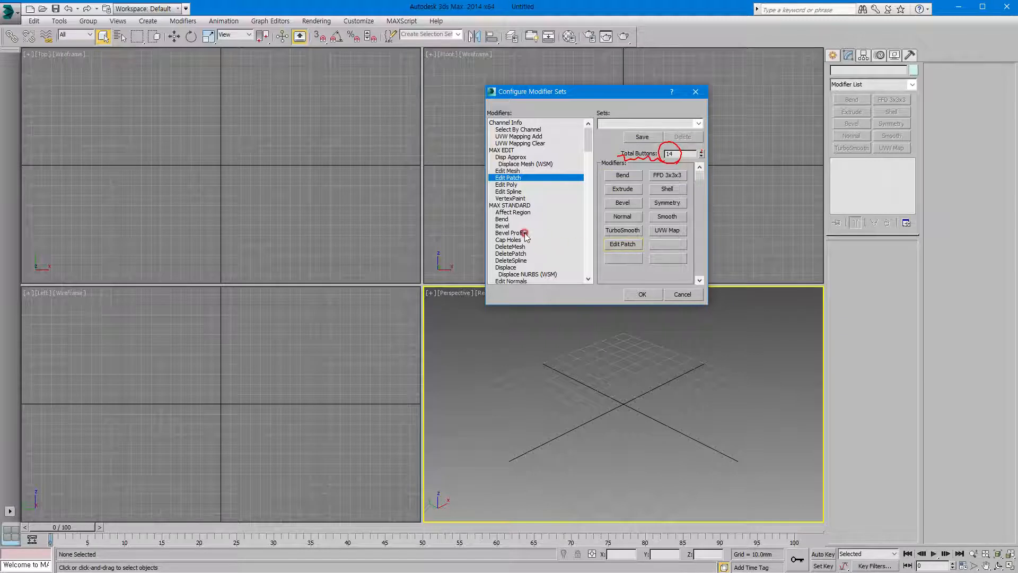
drag(519, 233, 663, 245)
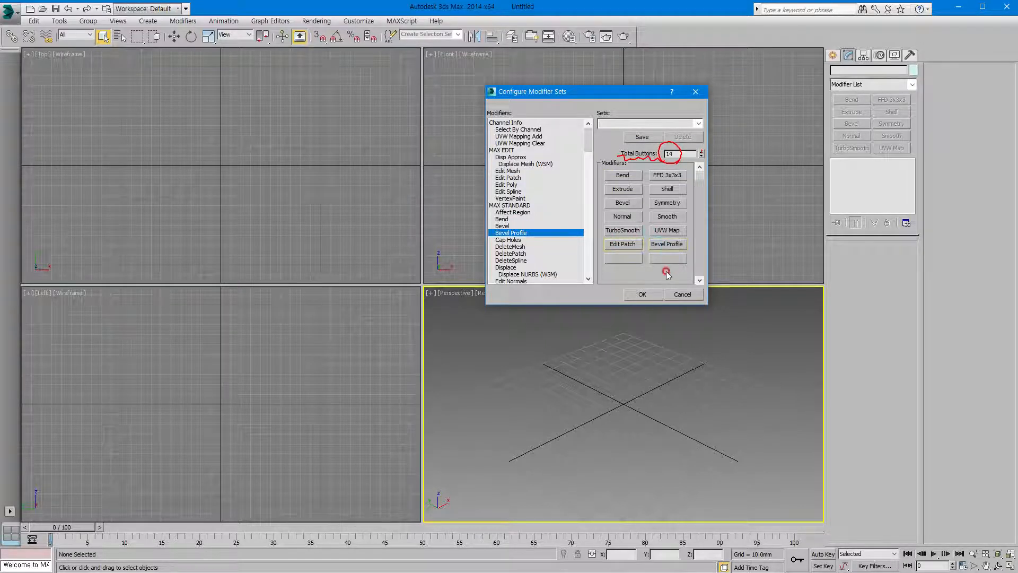
drag(501, 267, 619, 257)
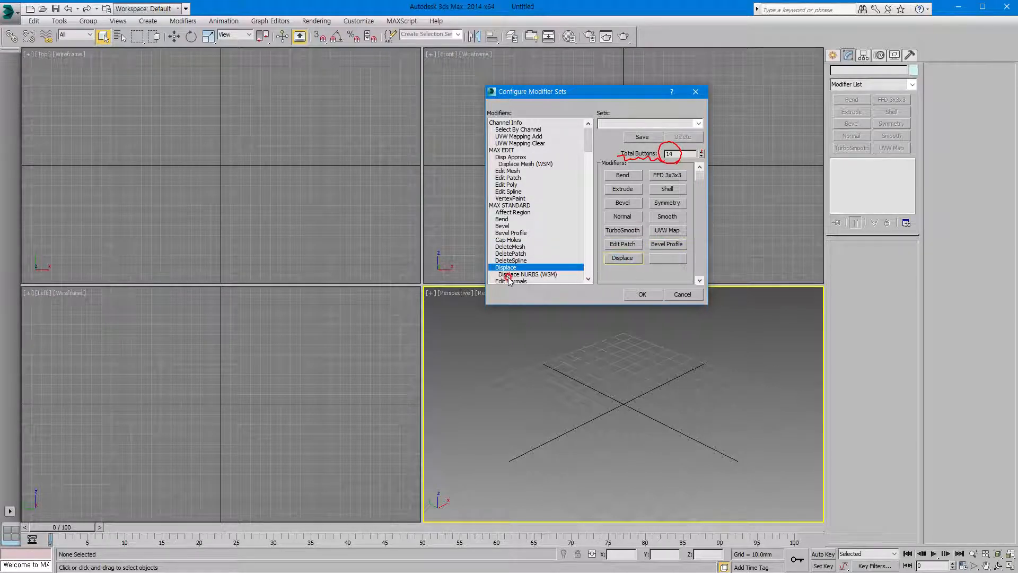
drag(509, 279, 655, 254)
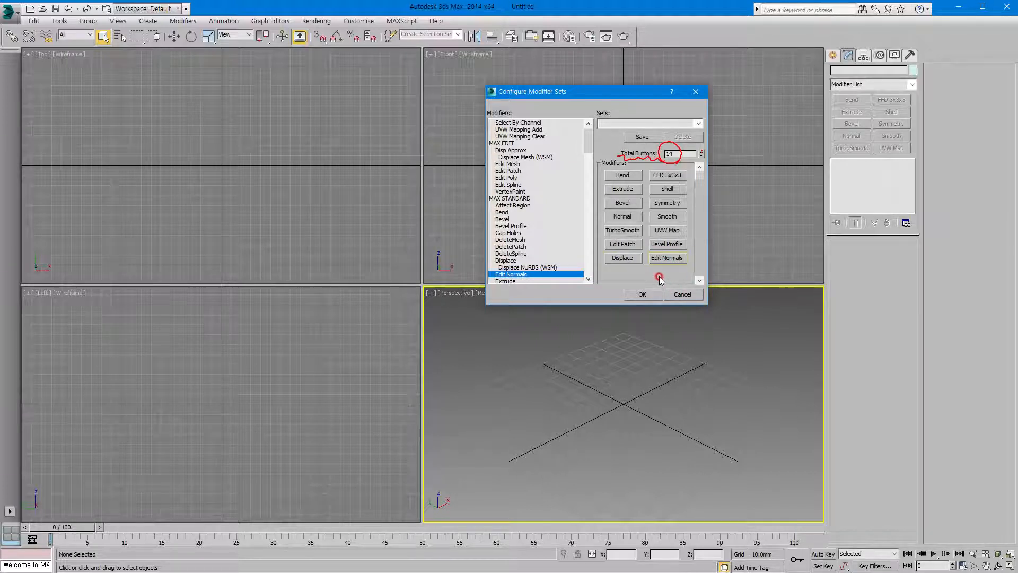
Remove Edit Patch, Bevel Profile, Displace and Edit Normals from the modifier set
drag(660, 256, 557, 225)
drag(629, 241, 568, 234)
click(617, 260)
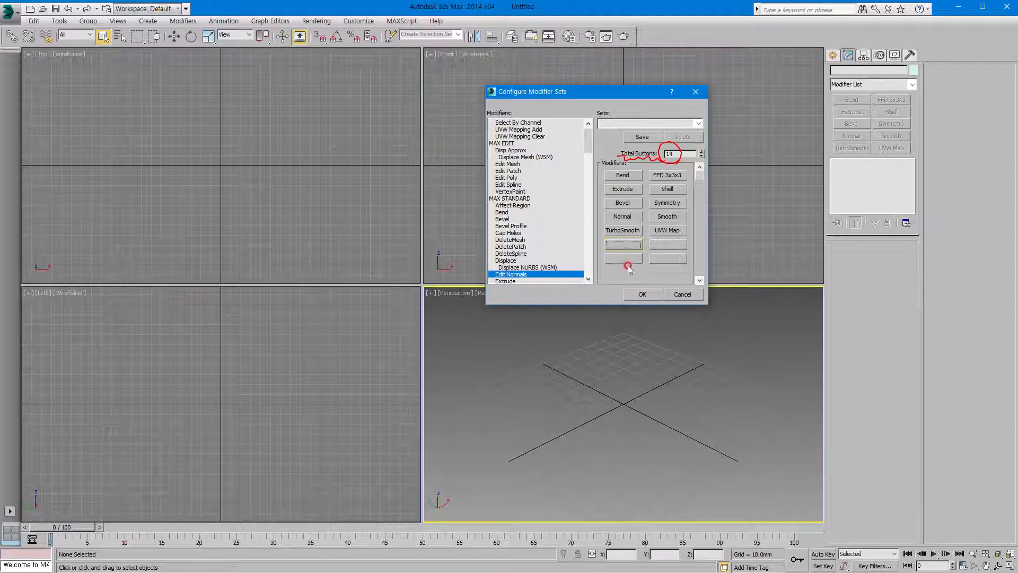
Reduce the modifier set's total buttons to 8
click(703, 156)
click(702, 157)
click(702, 157)
click(702, 157)
click(703, 156)
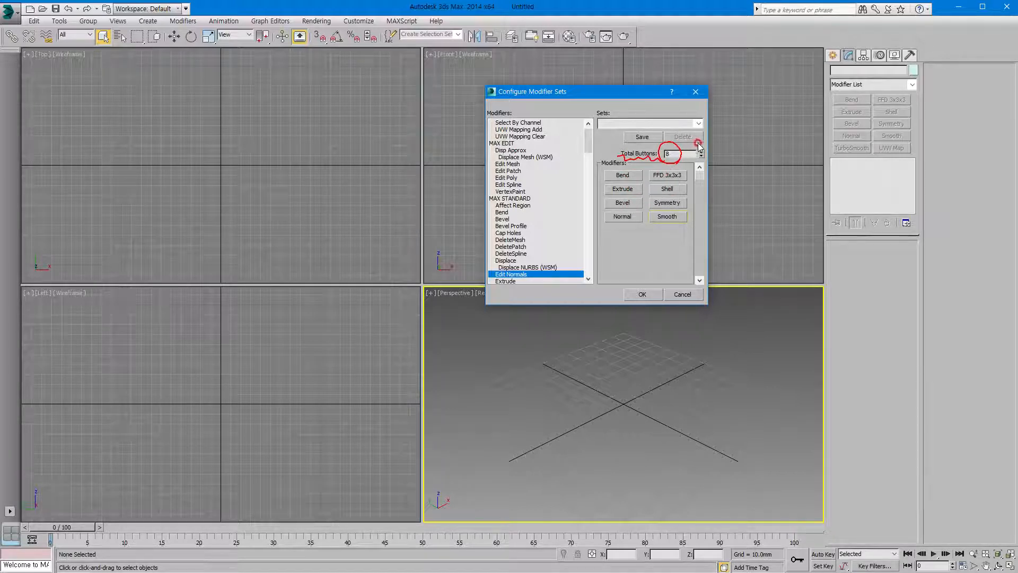
Remove Bevel from the modifier set and set the total buttons to 10
drag(625, 199, 557, 217)
click(701, 151)
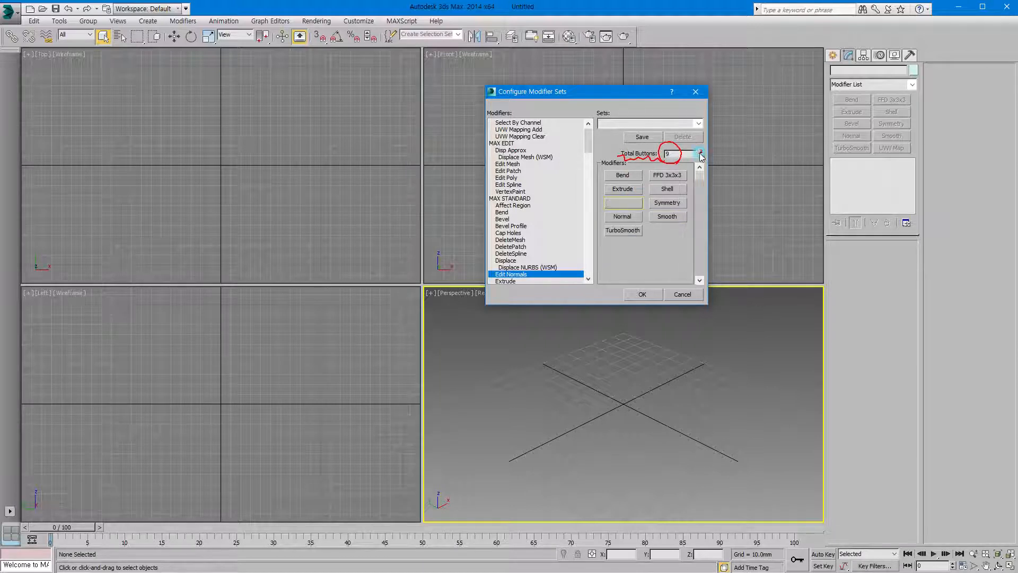
click(701, 152)
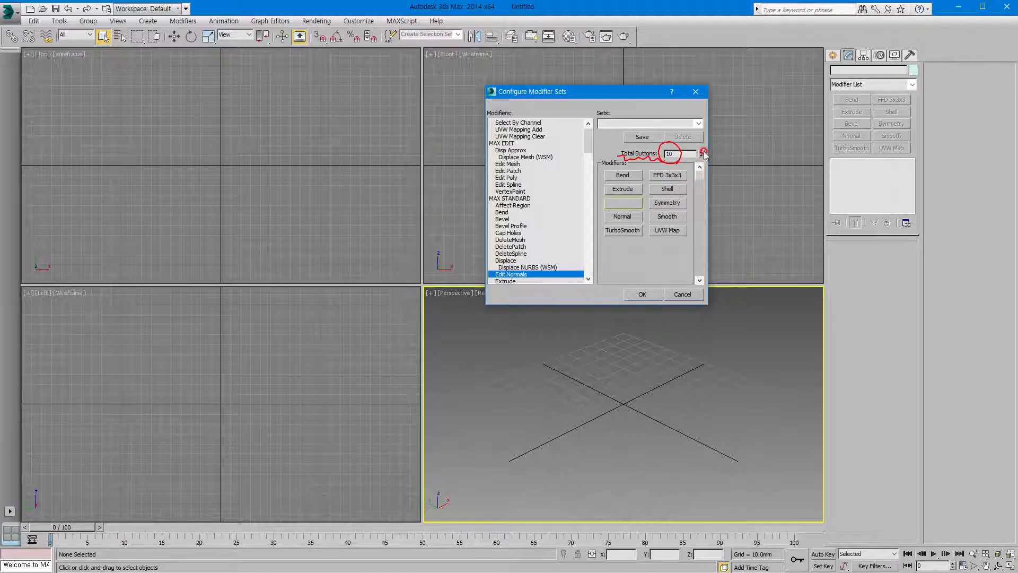
Assign Lathe to the empty slot below Extrude and replace TurboSmooth with Noise in the modifier set
drag(591, 139, 594, 169)
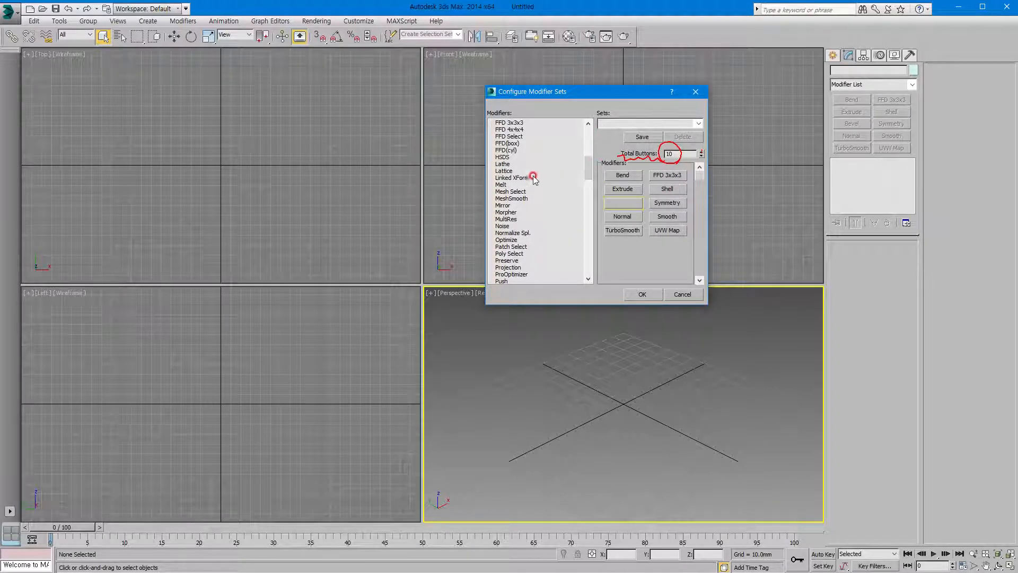
drag(501, 164, 624, 205)
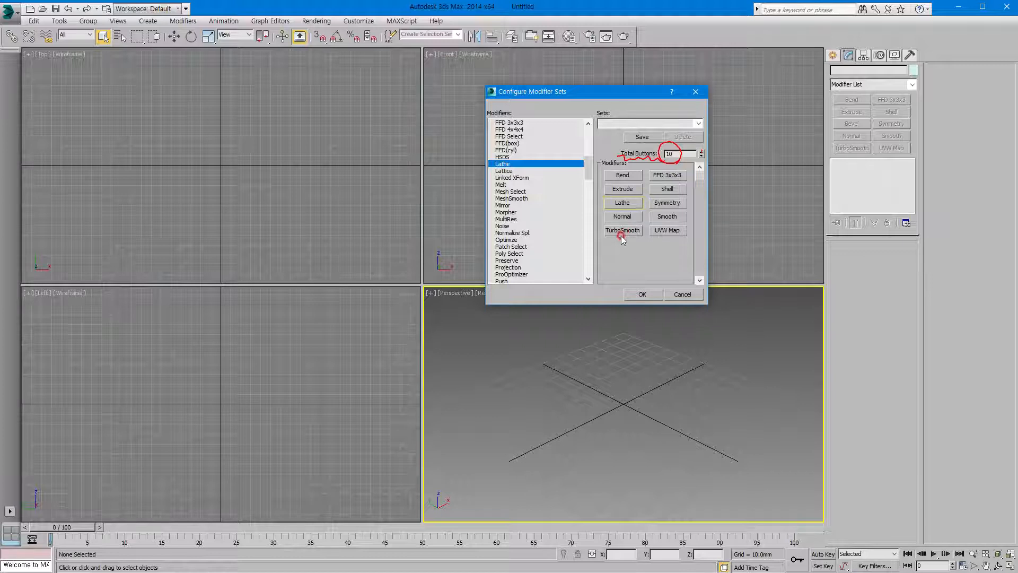
drag(622, 236, 586, 260)
drag(503, 226, 623, 232)
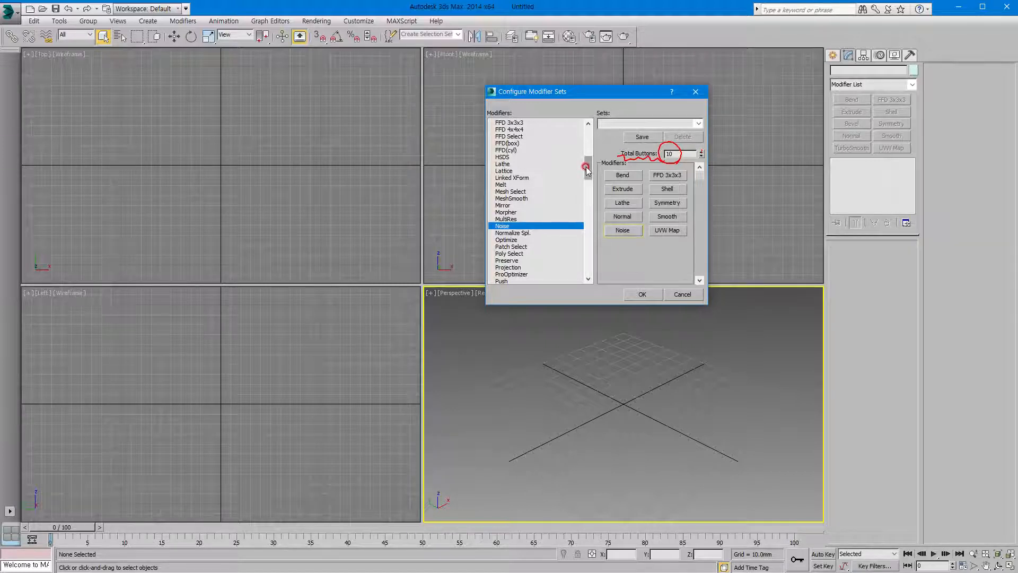
Look through the available modifiers and accept the ten-button modifier set configuration
drag(591, 173, 595, 191)
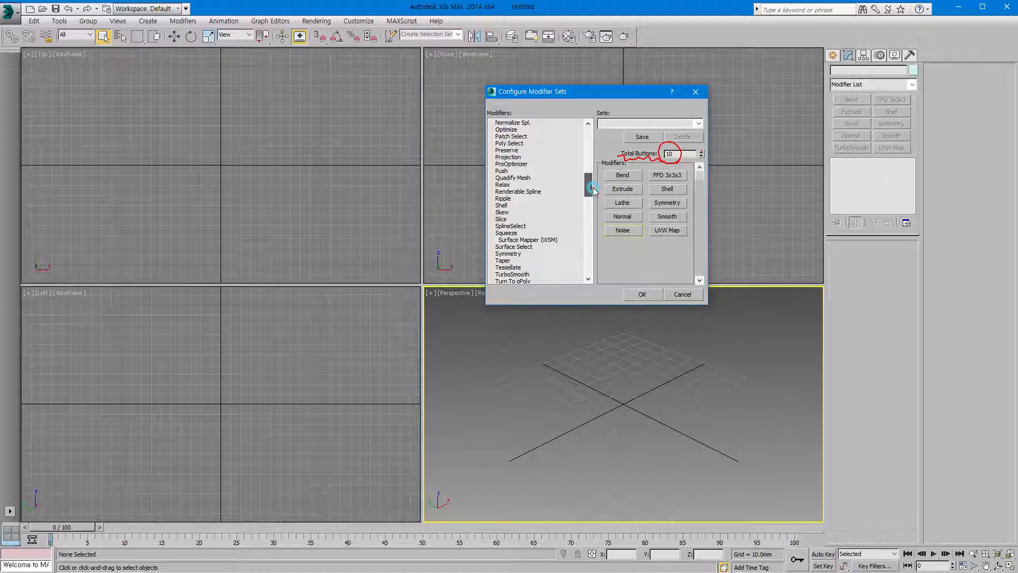
drag(592, 189, 592, 205)
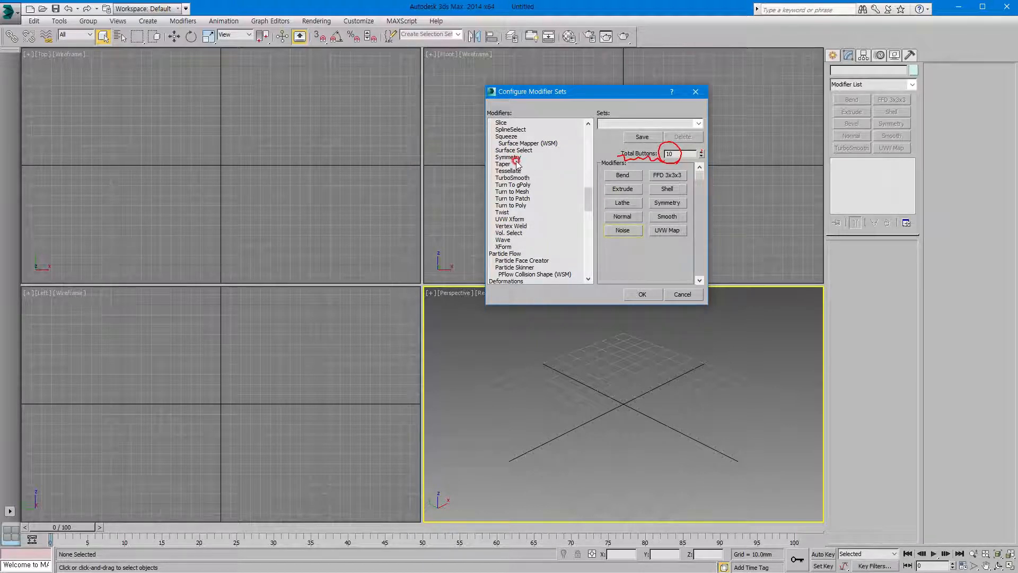
drag(589, 202, 583, 101)
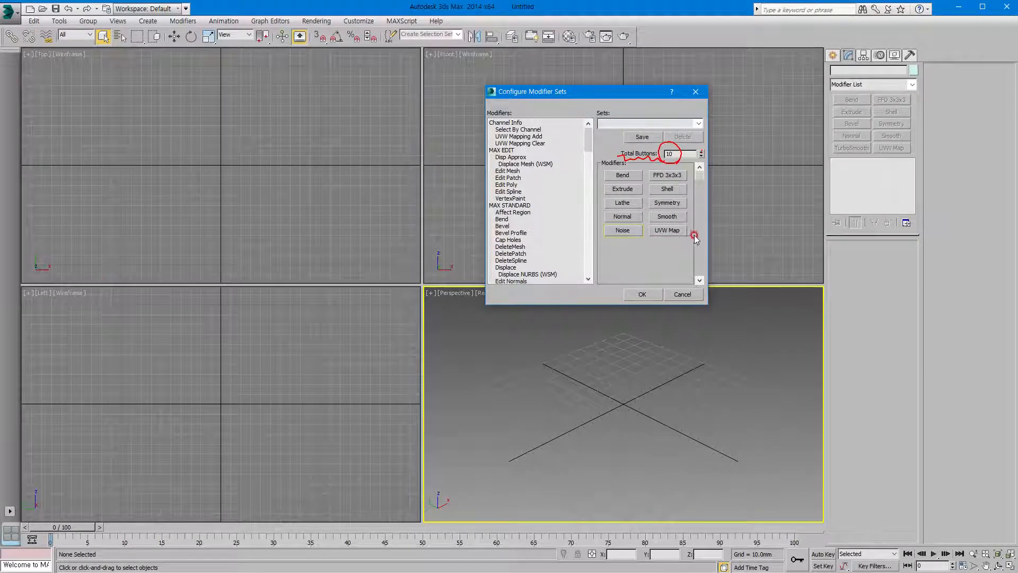
click(641, 295)
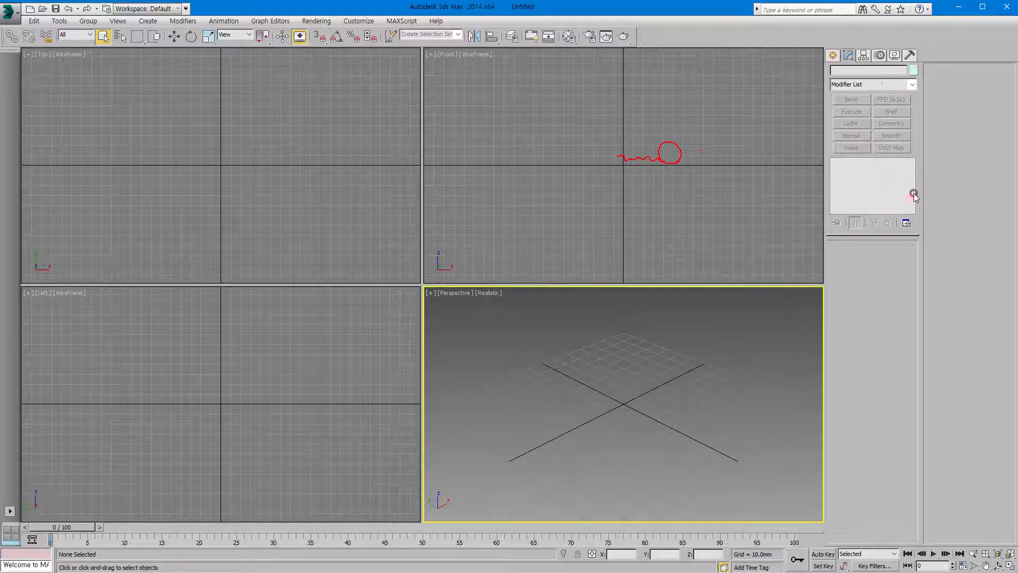
Hide the modifier buttons in the Modify panel and show them again
click(906, 223)
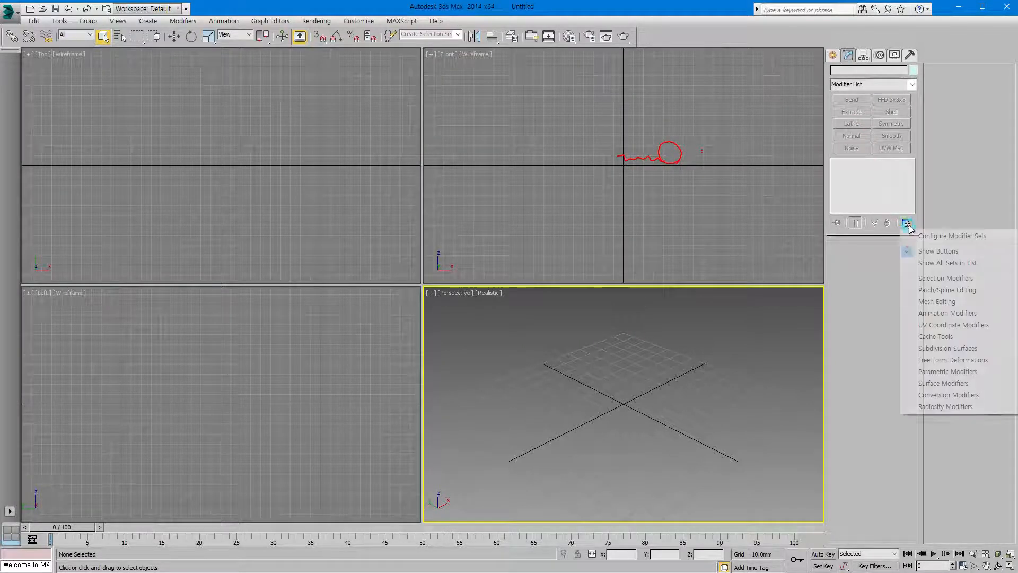
click(928, 252)
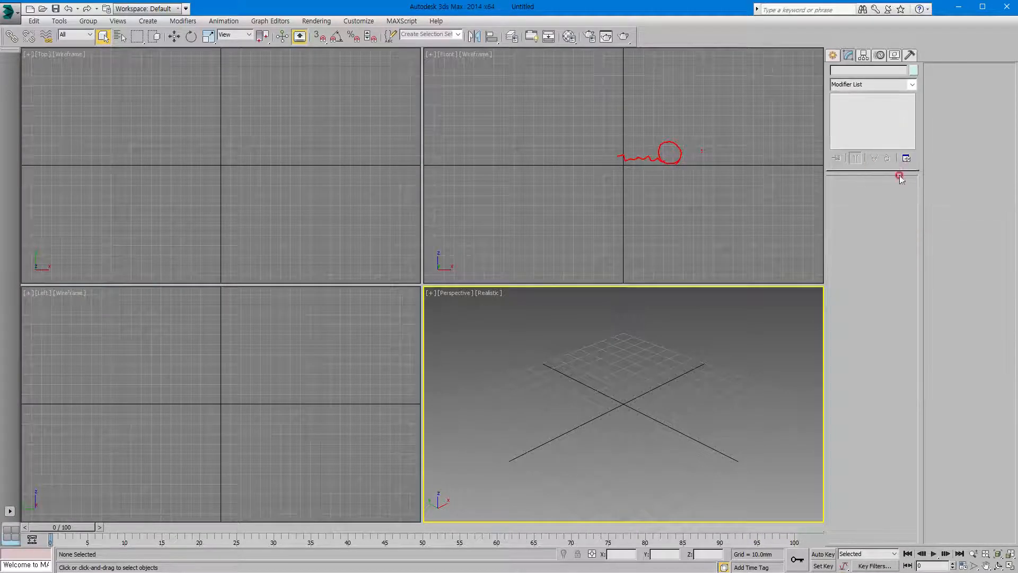
click(908, 158)
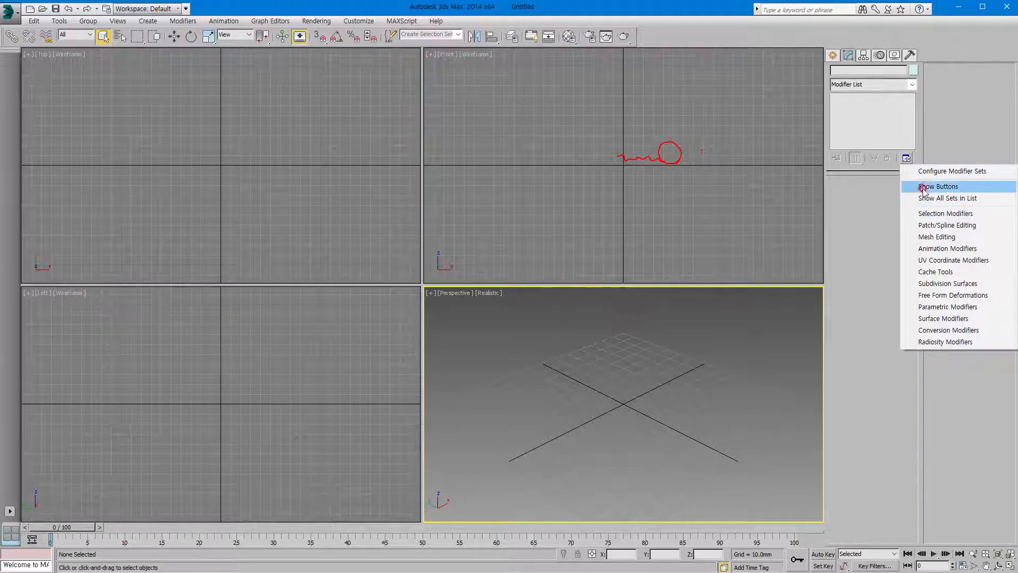
click(924, 187)
click(889, 242)
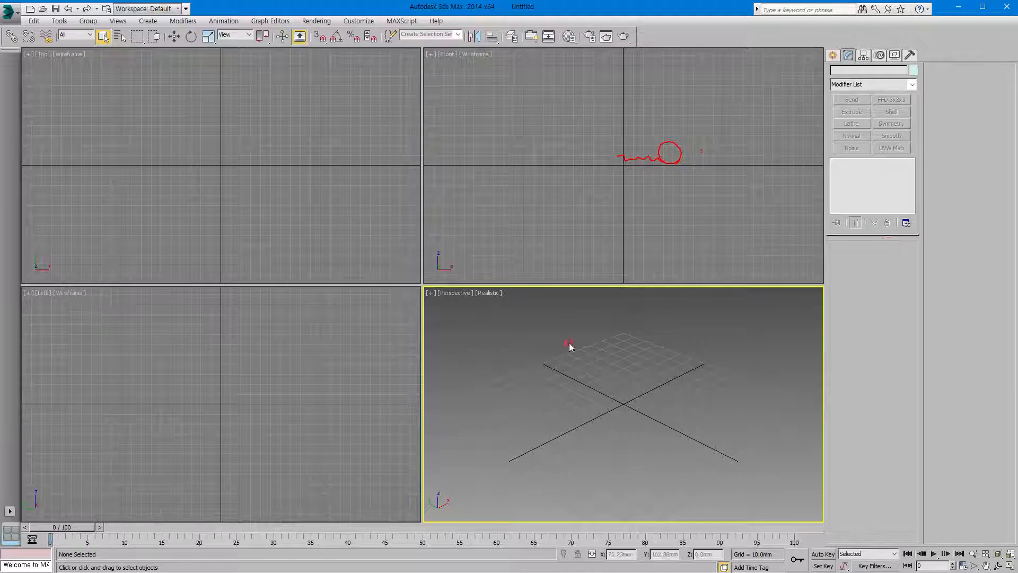
click(846, 149)
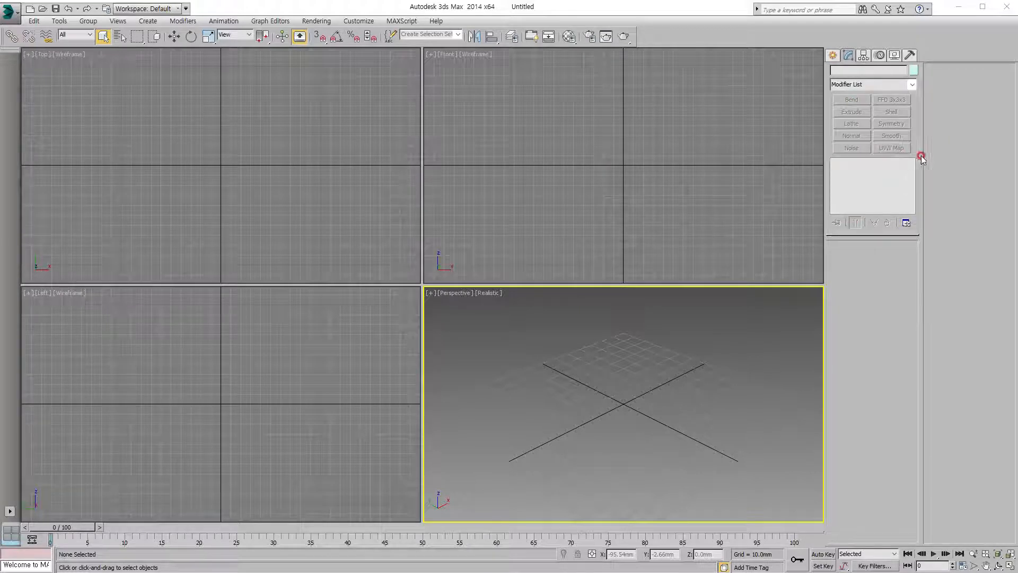
Create a box about 94 mm long, 160 mm wide and 63 mm high near the origin in the Top view
click(832, 55)
click(850, 123)
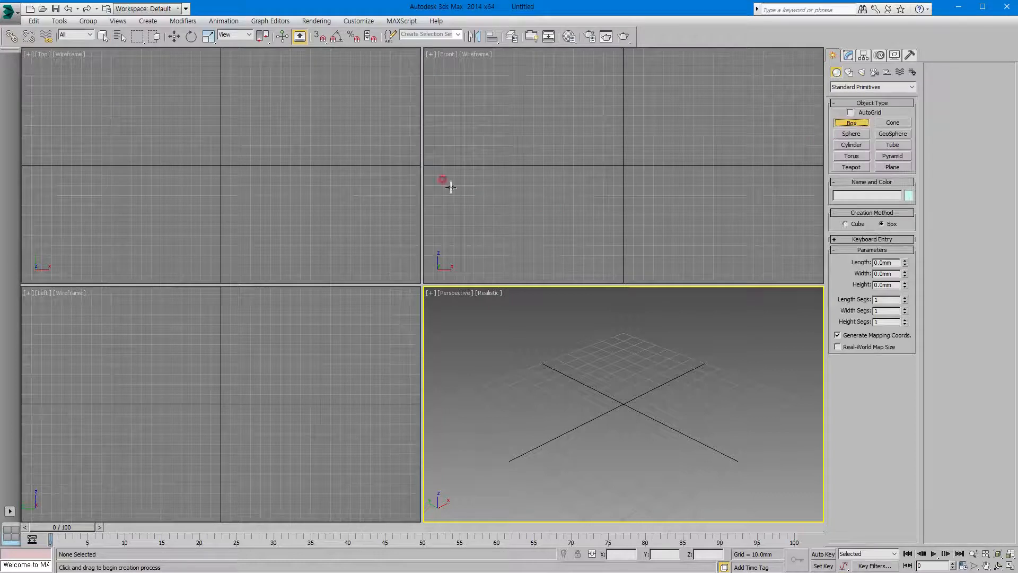
click(144, 126)
drag(145, 126, 301, 222)
click(291, 155)
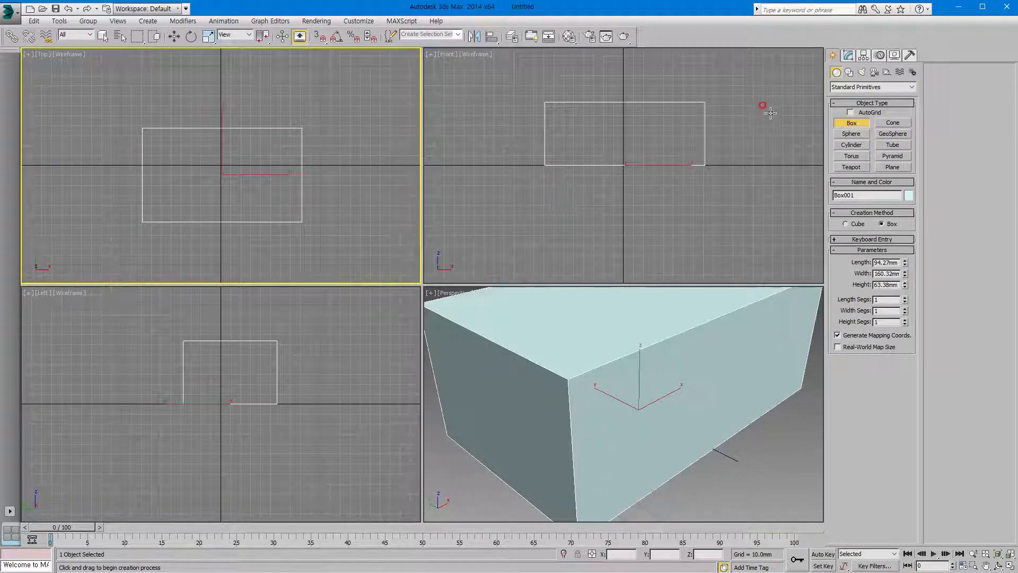
Reduce the box's width to about 80.5 mm in its base parameters
click(852, 55)
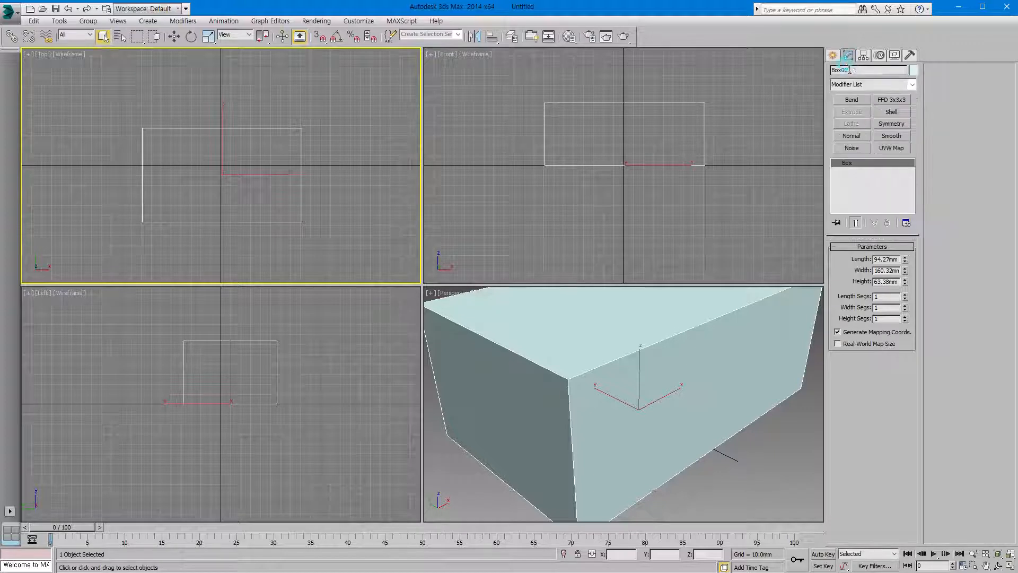
click(856, 167)
click(845, 164)
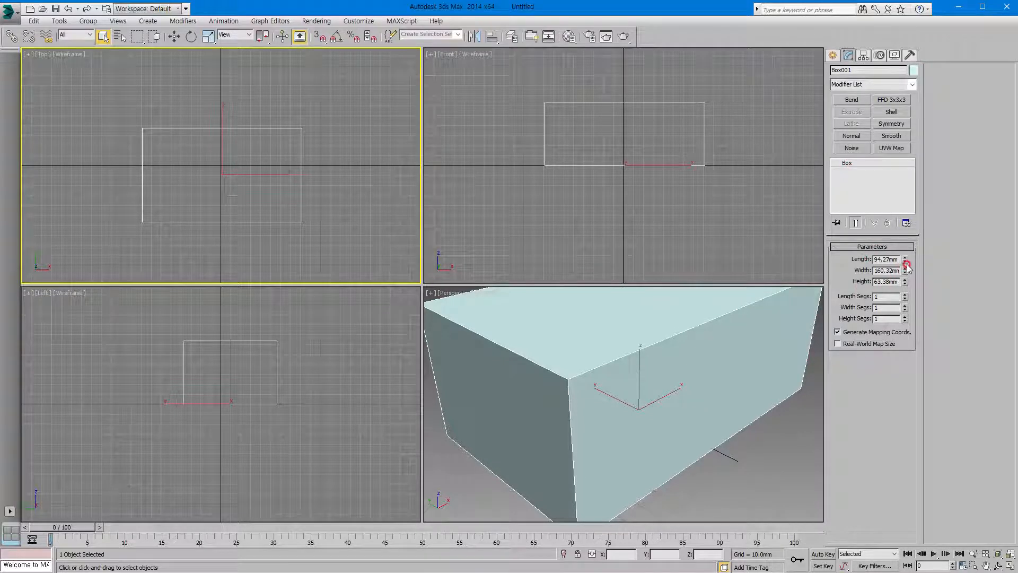
drag(906, 265, 918, 204)
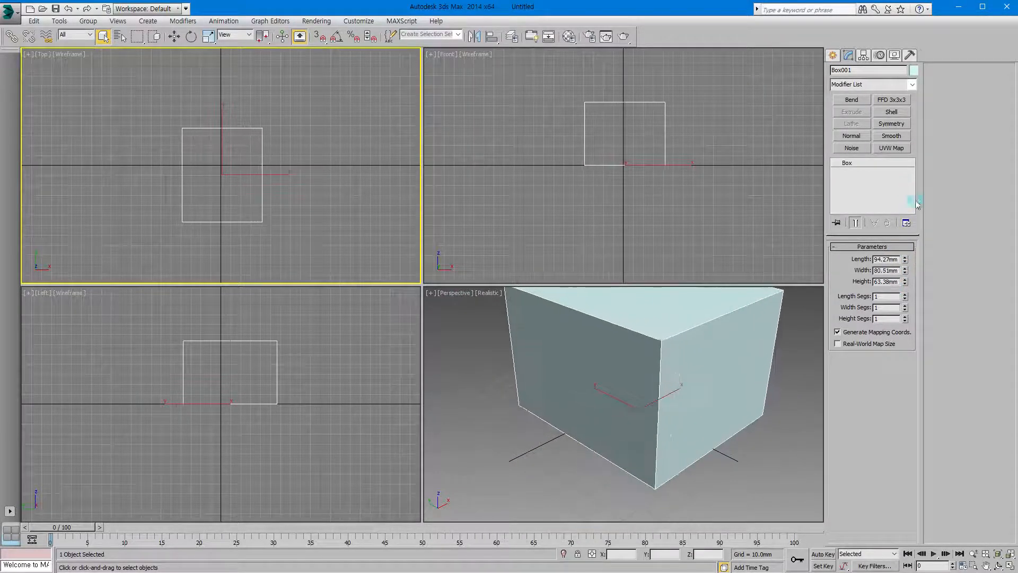
Add a Bend modifier to the box and select it in the modifier stack
click(847, 125)
click(851, 100)
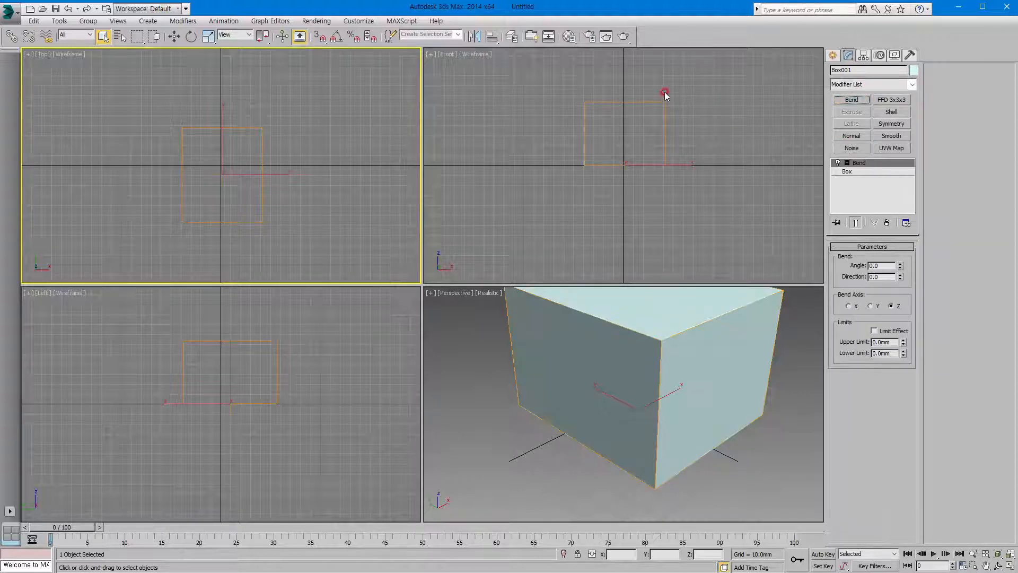
click(847, 194)
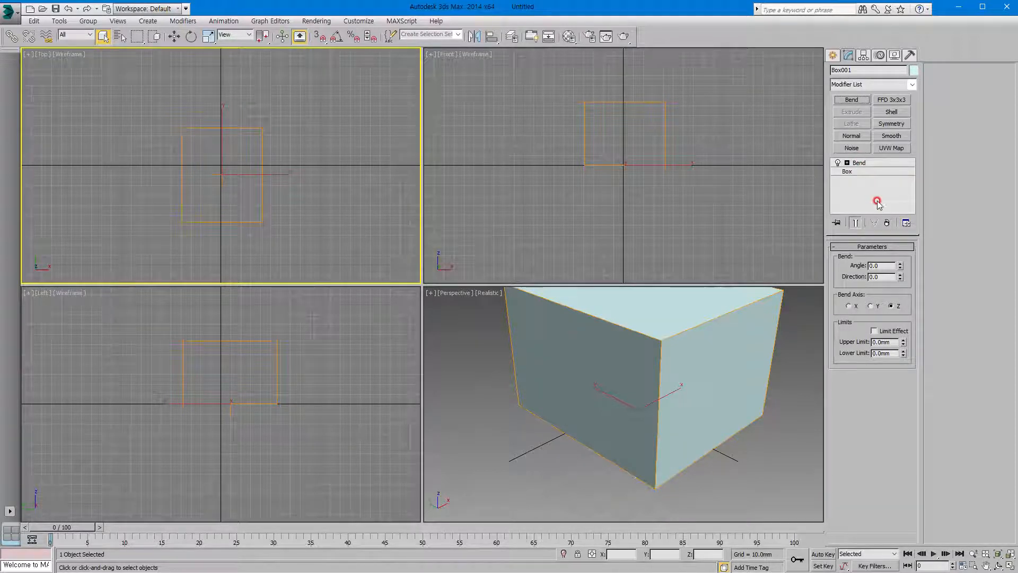
click(859, 162)
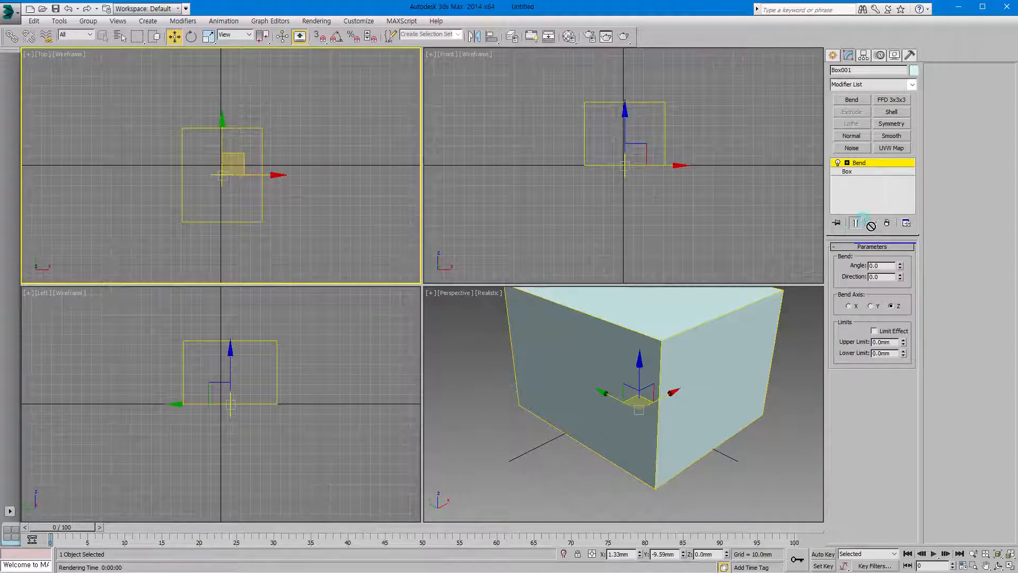
Try different bend angles on the box and set the Bend modifier's angle to 50
drag(871, 226, 897, 304)
click(894, 263)
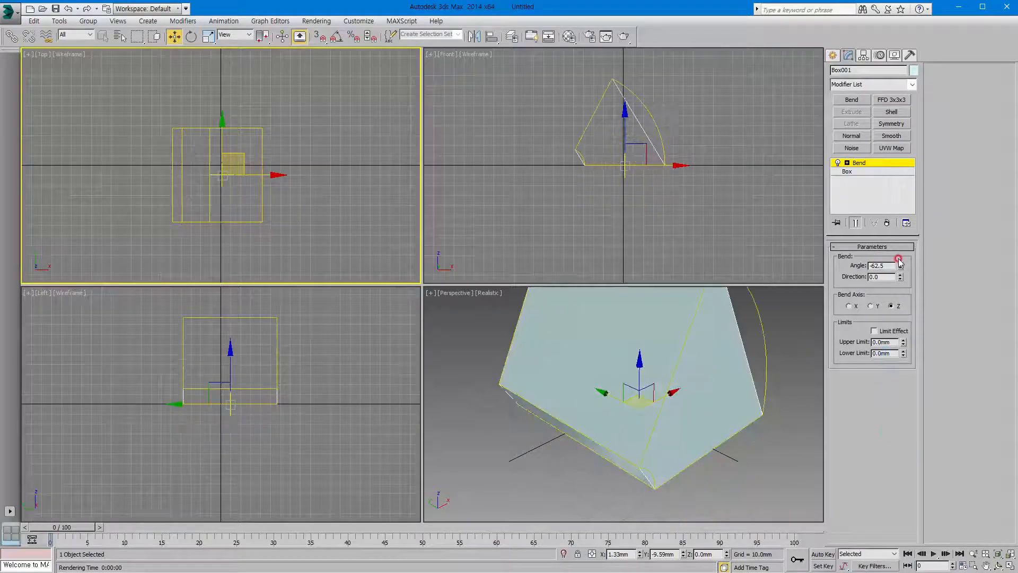
mouse_move(901, 263)
mouse_down()
mouse_move(896, 64)
mouse_move(893, 261)
mouse_up()
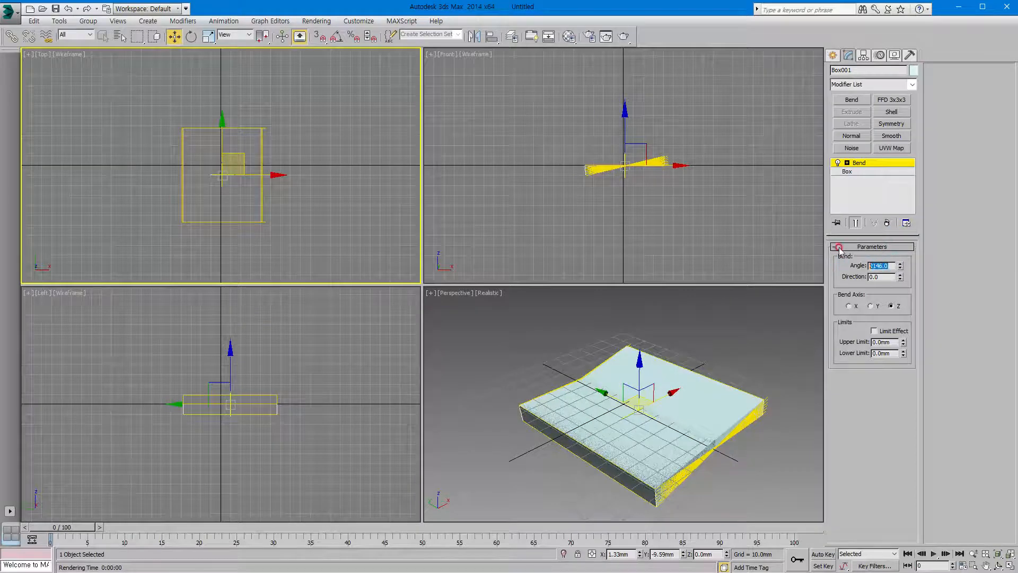
text(50)
key(Return)
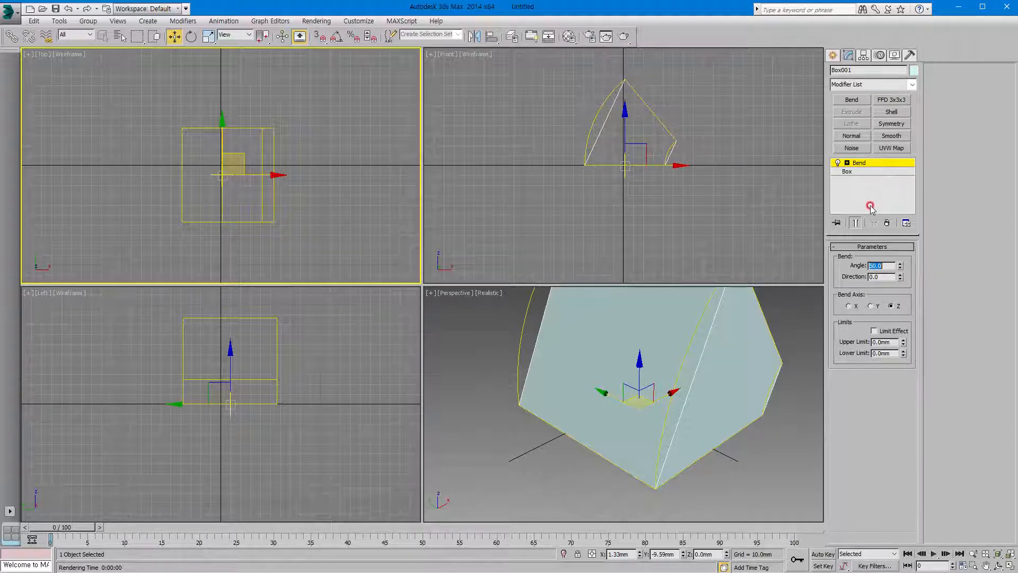
click(885, 172)
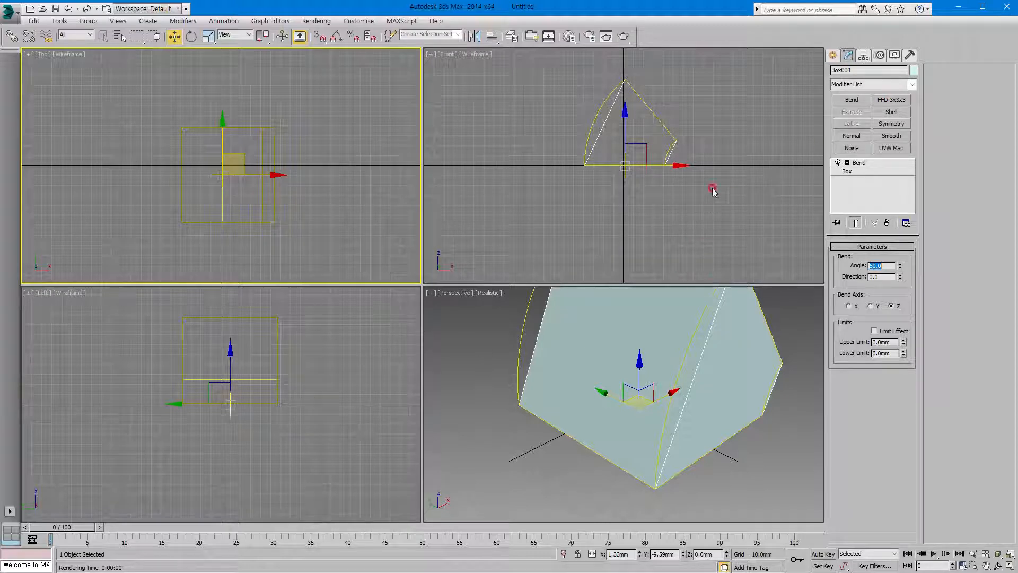
Add an FFD 3x3x3 modifier above Bend and activate its Control Points sub-level
click(892, 100)
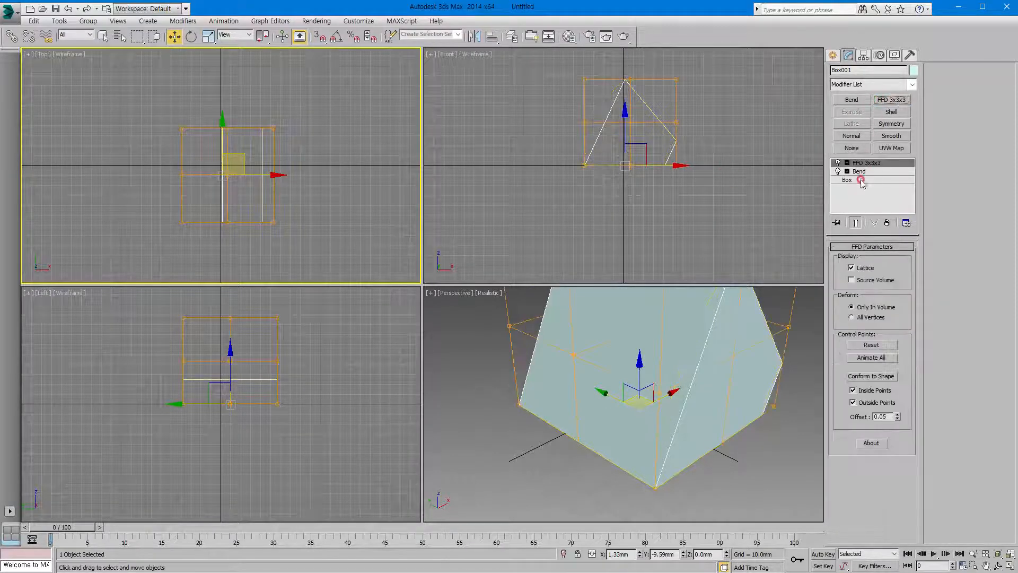
drag(868, 162, 862, 173)
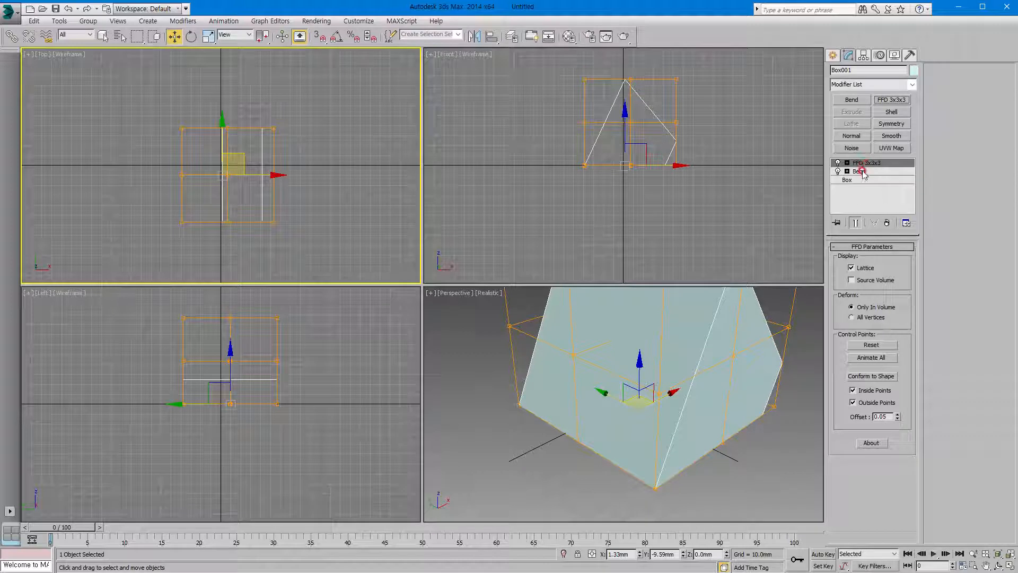
click(847, 162)
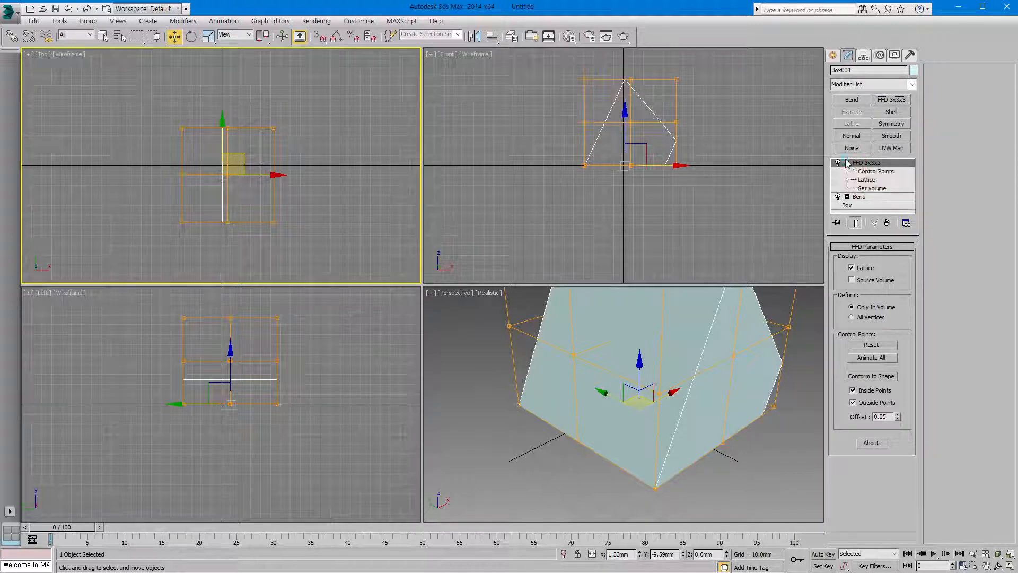
click(872, 173)
Pull the lattice's upper-right, middle-left and lower-left control points outward horizontally in the Front view and leave the Control Points level
drag(688, 66, 771, 80)
drag(574, 121, 548, 125)
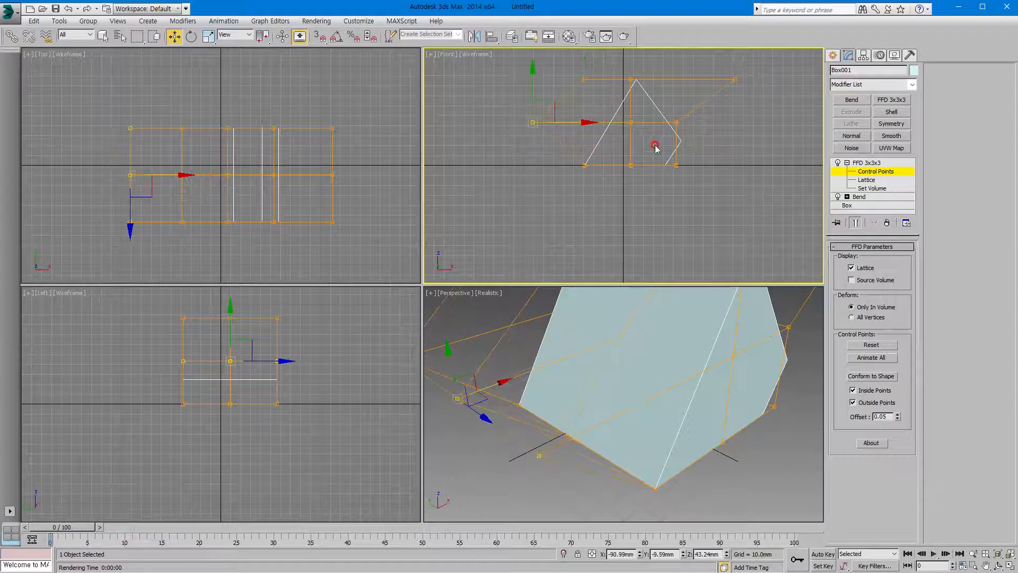
click(593, 165)
drag(601, 166, 555, 166)
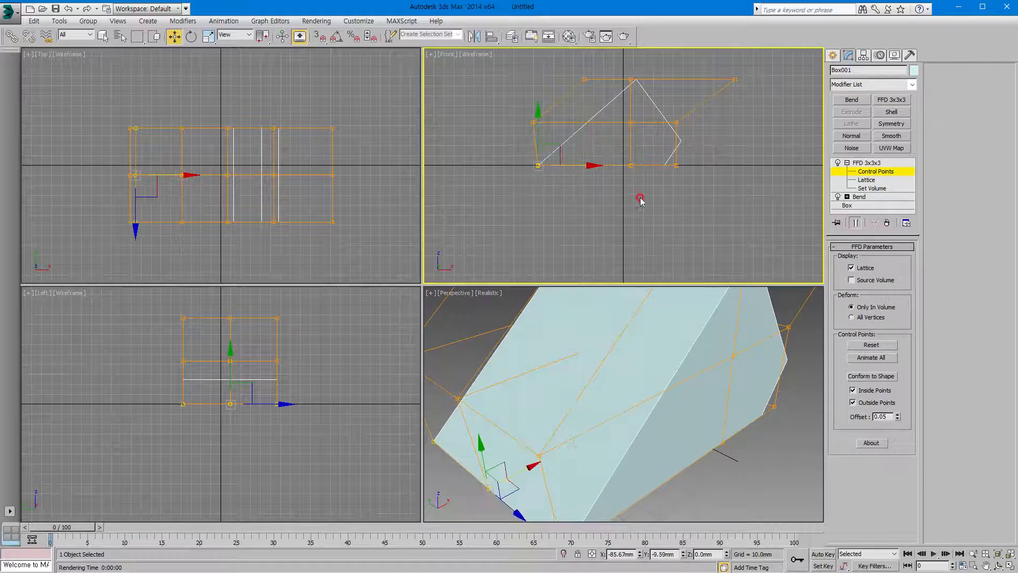
click(652, 227)
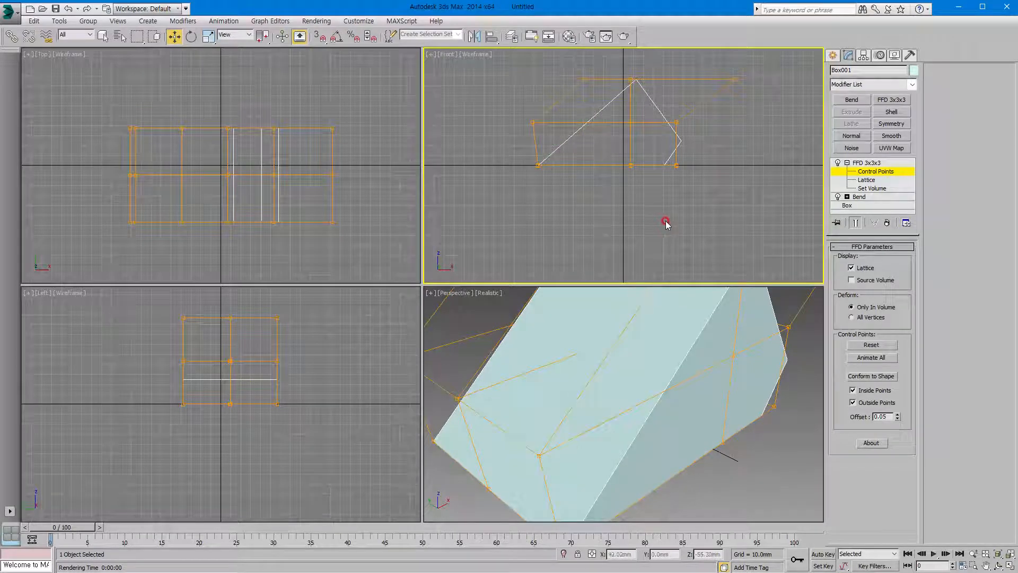
click(852, 164)
click(848, 163)
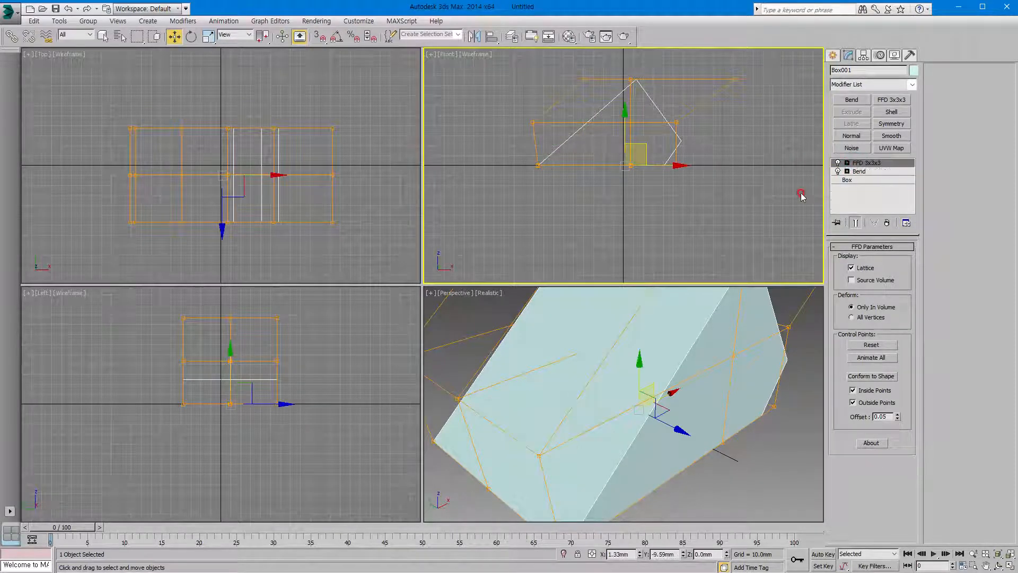
Reselect the deformed box and collapse its whole modifier stack into an Editable Mesh
click(750, 224)
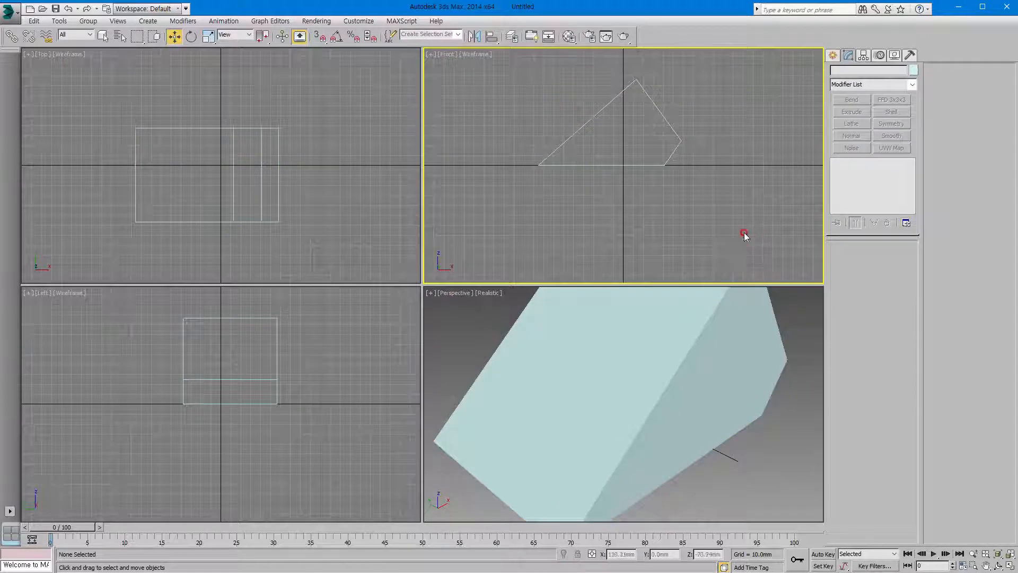
click(661, 145)
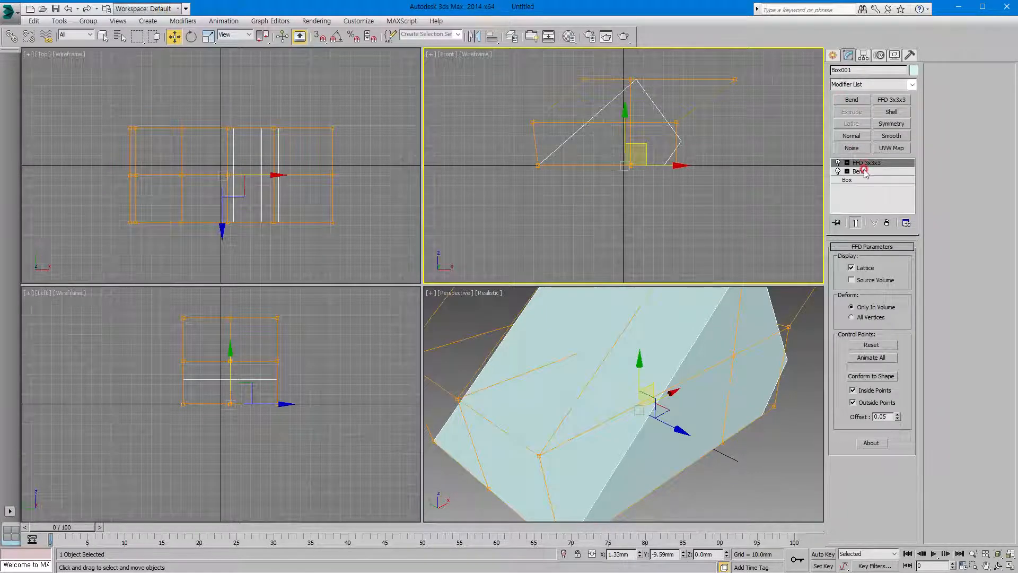
drag(878, 163, 835, 151)
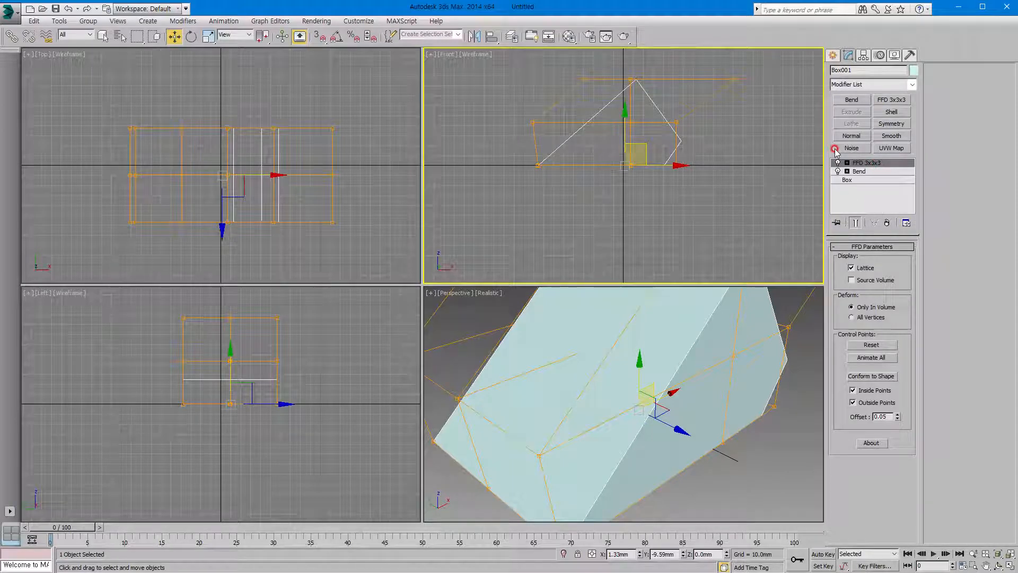
right_click(889, 200)
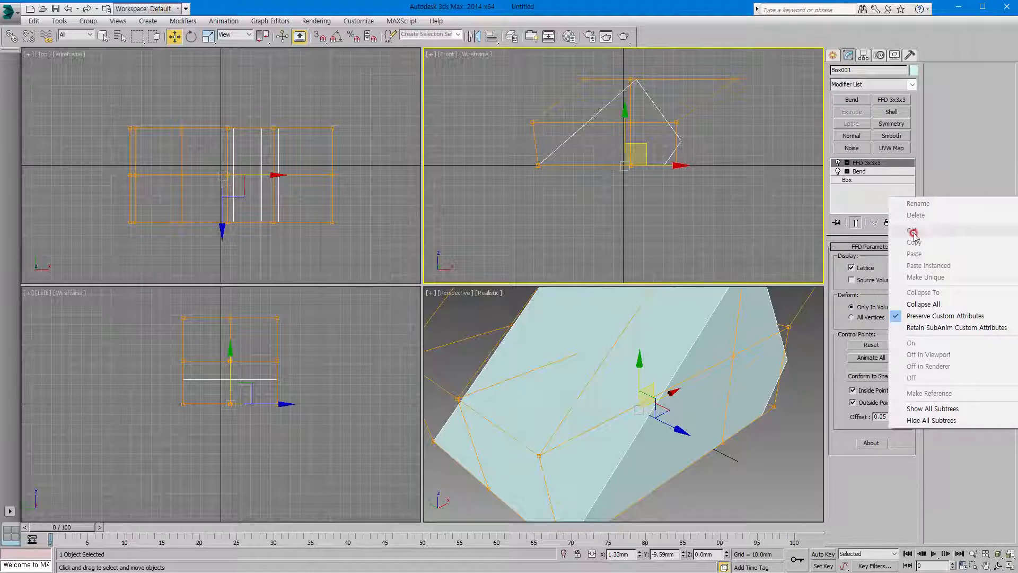
click(924, 304)
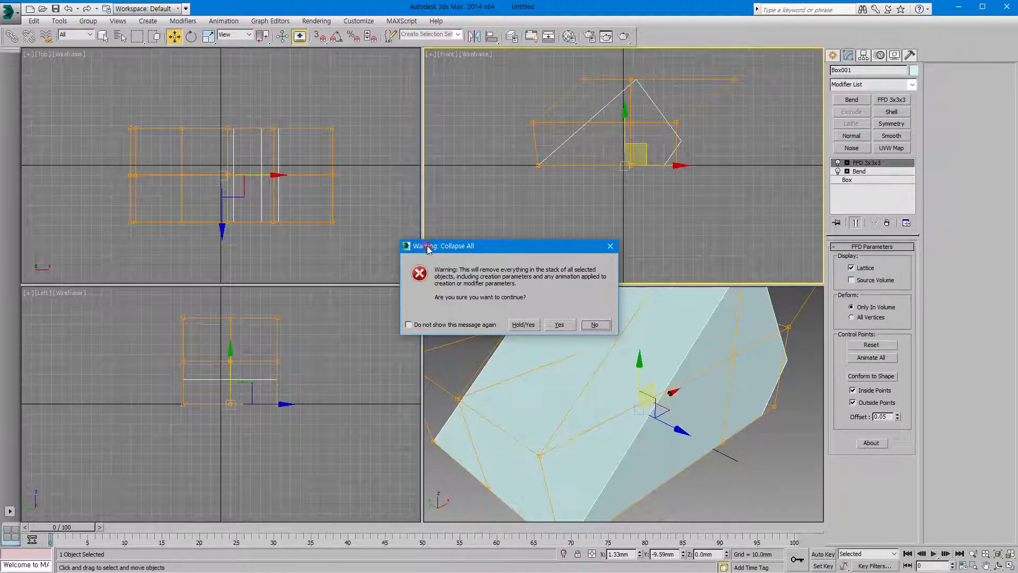
click(560, 324)
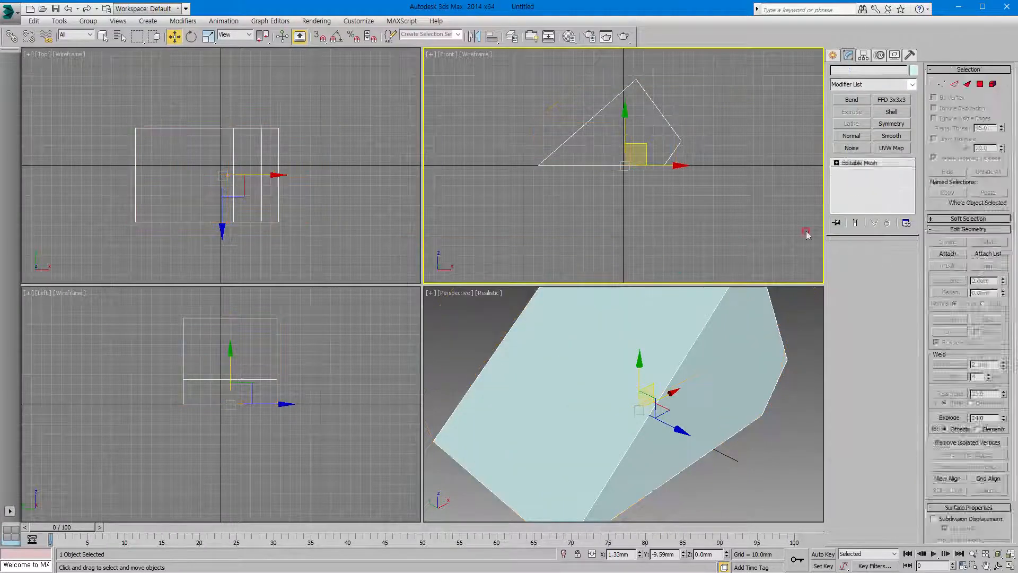
click(868, 167)
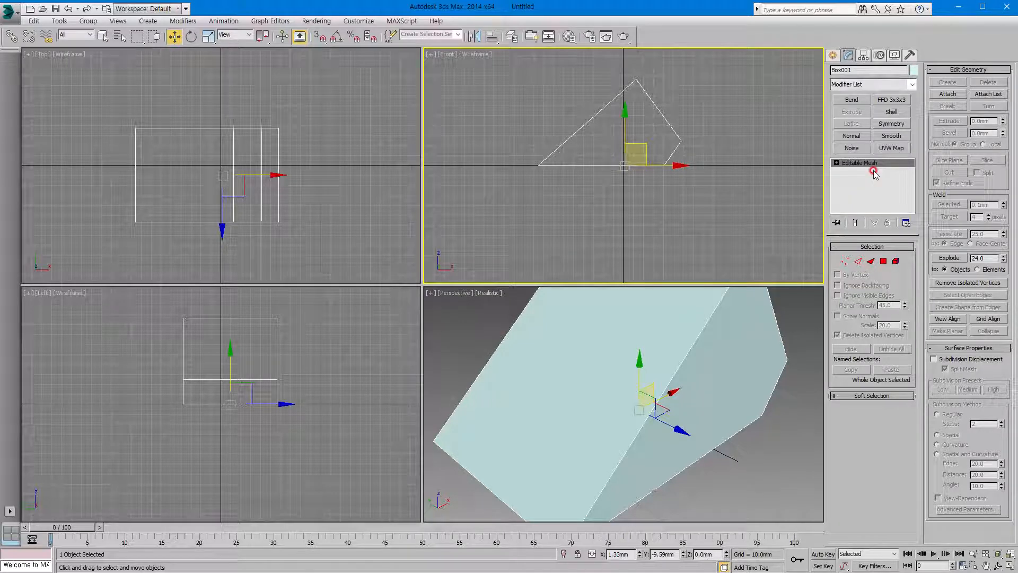
Undo the collapse of the box's modifier stack
click(865, 190)
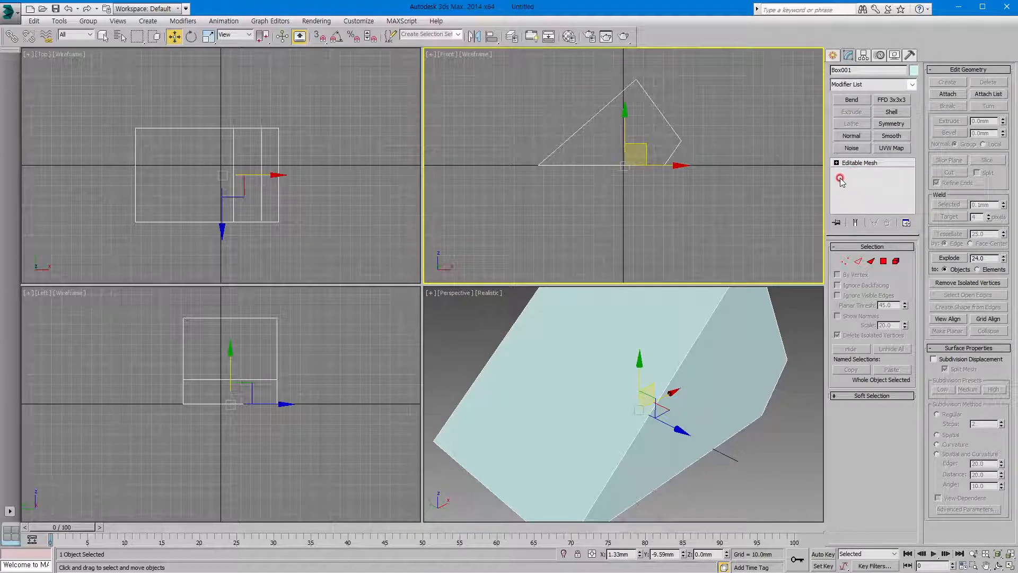
click(863, 163)
click(863, 197)
key(ctrl+d)
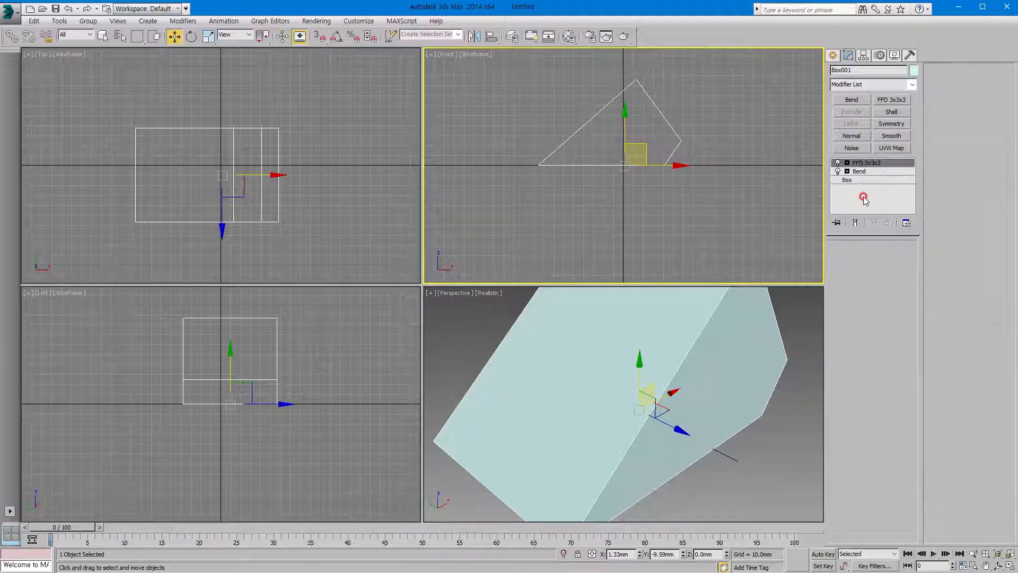
key(ctrl+z)
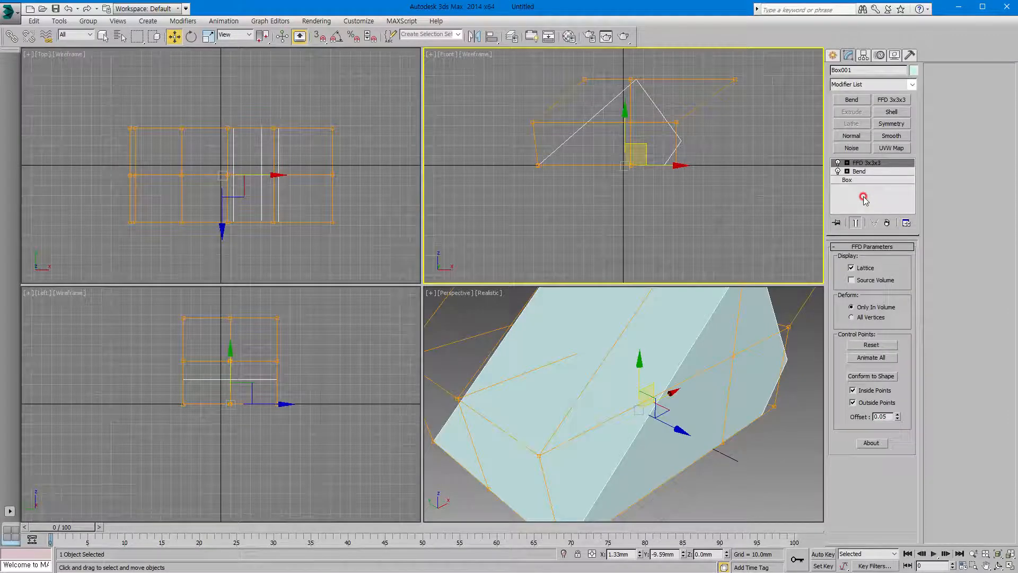
click(863, 198)
Switch the Bend and FFD 3x3x3 modifiers off and back on to compare their effects on the box
click(860, 171)
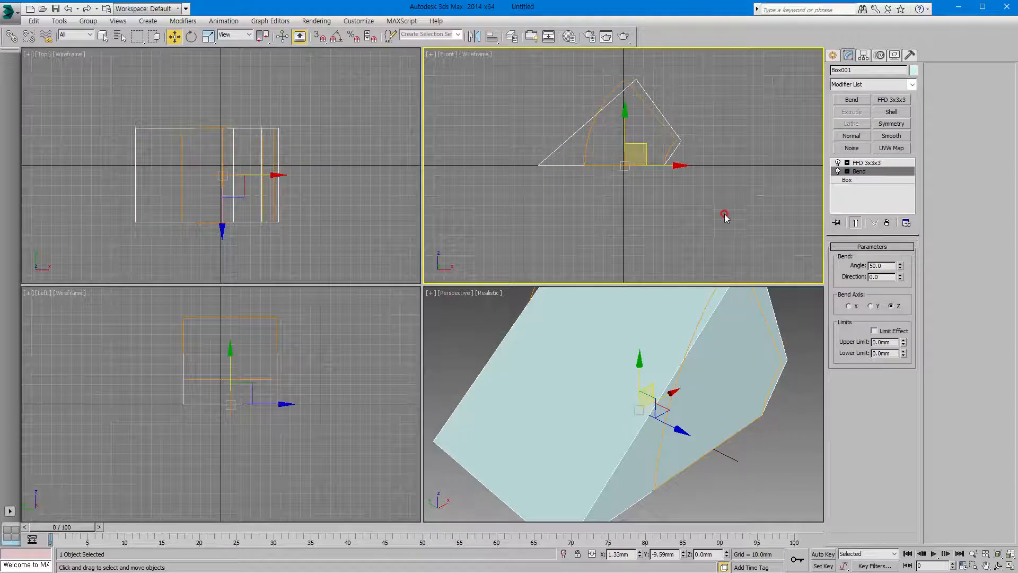
click(839, 171)
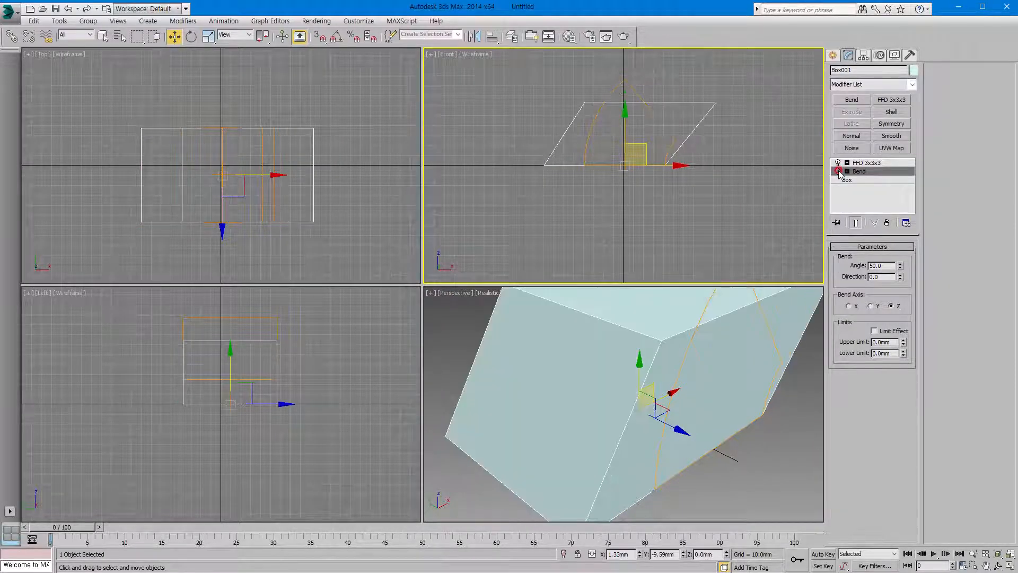
click(859, 173)
click(838, 171)
click(838, 171)
click(838, 171)
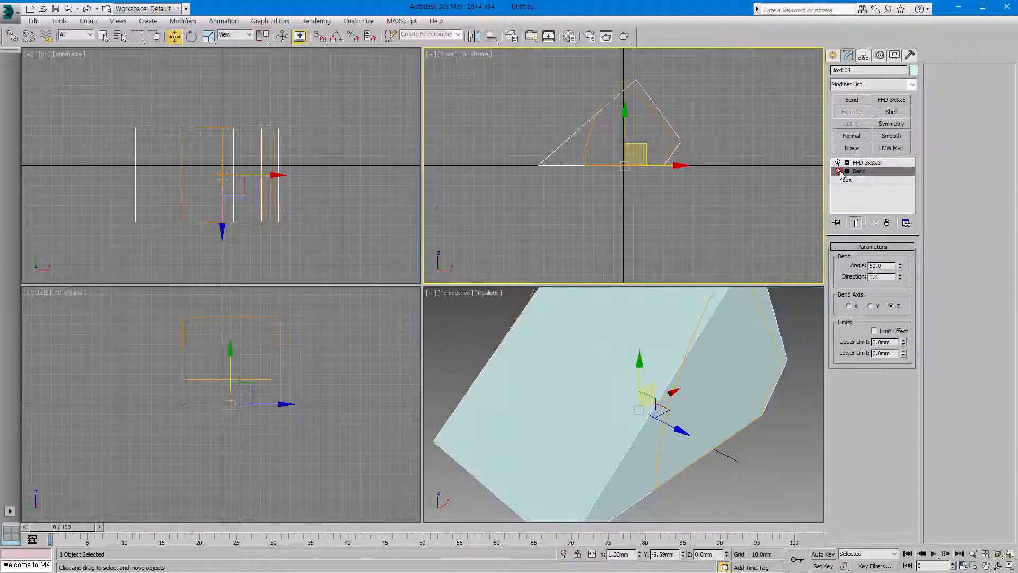
click(838, 172)
click(839, 171)
click(838, 162)
click(839, 162)
click(838, 163)
Turn off the end-result display at the Box level and move the box down about 21.8 mm in the Front view
click(846, 181)
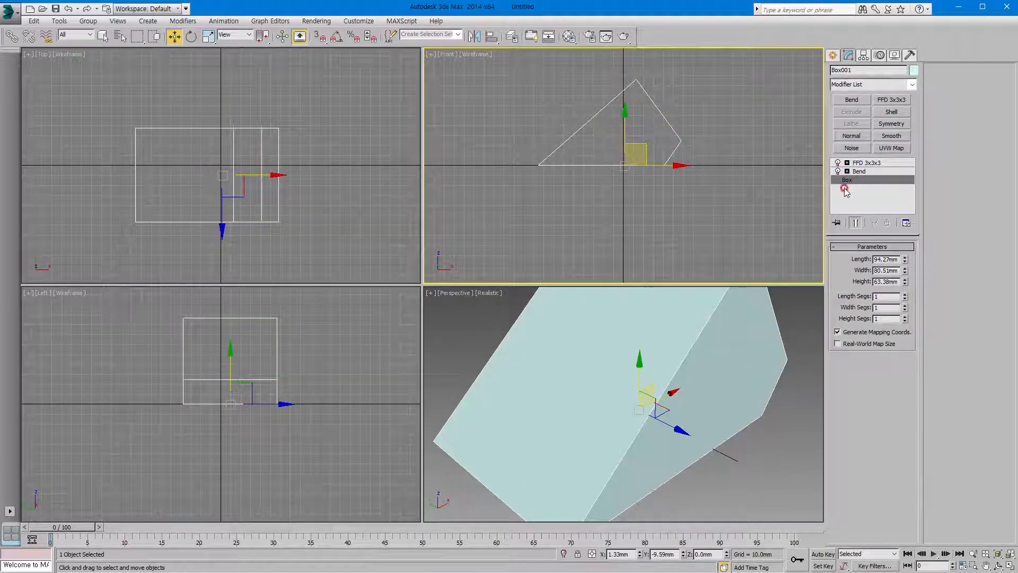
click(855, 222)
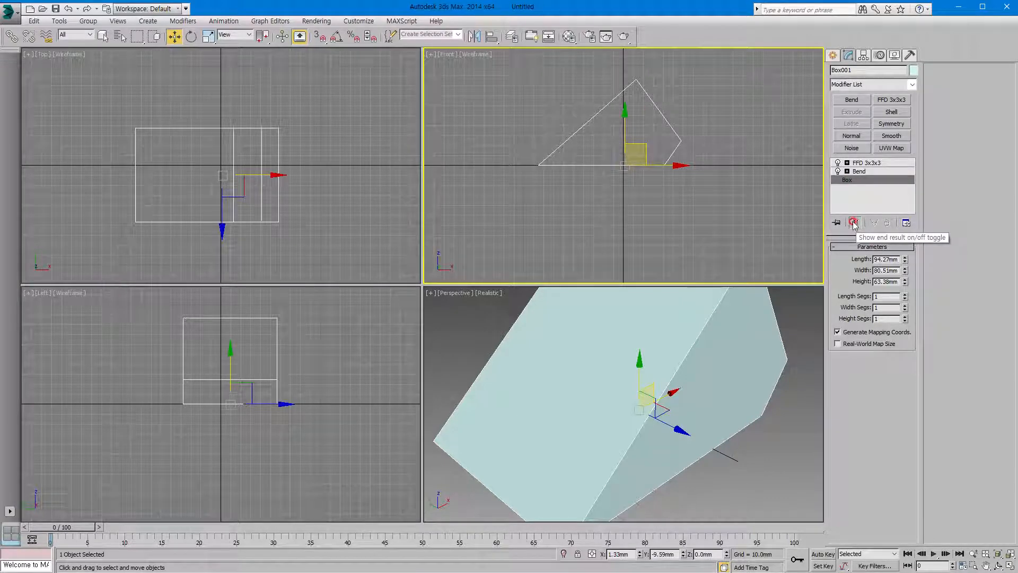
click(856, 223)
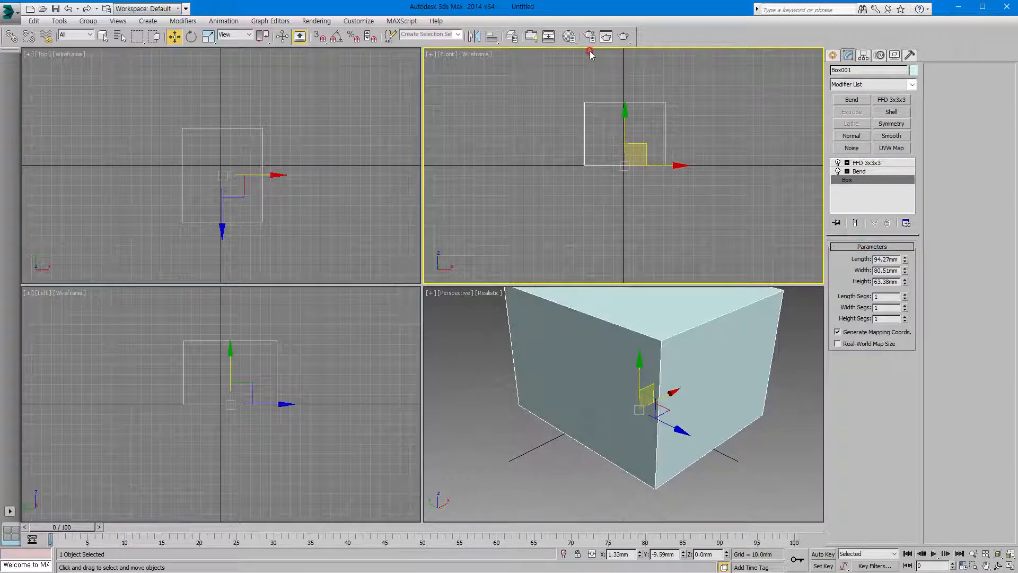
click(619, 113)
drag(623, 117, 624, 138)
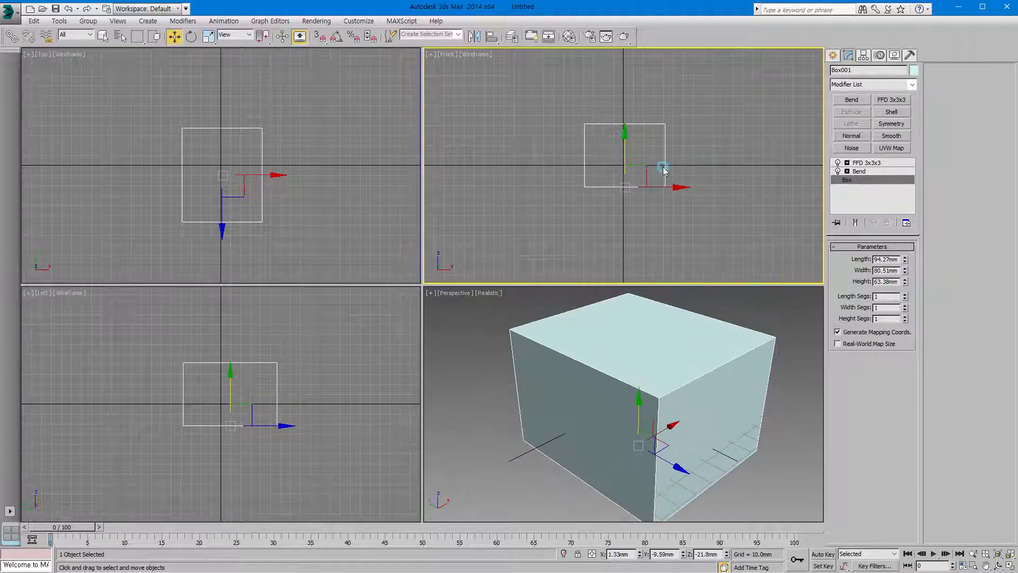
Set the box's length, width and height segments to 5 and select Bend and FFD 3x3x3 in turn to compare the shapes
click(906, 296)
drag(906, 300, 907, 309)
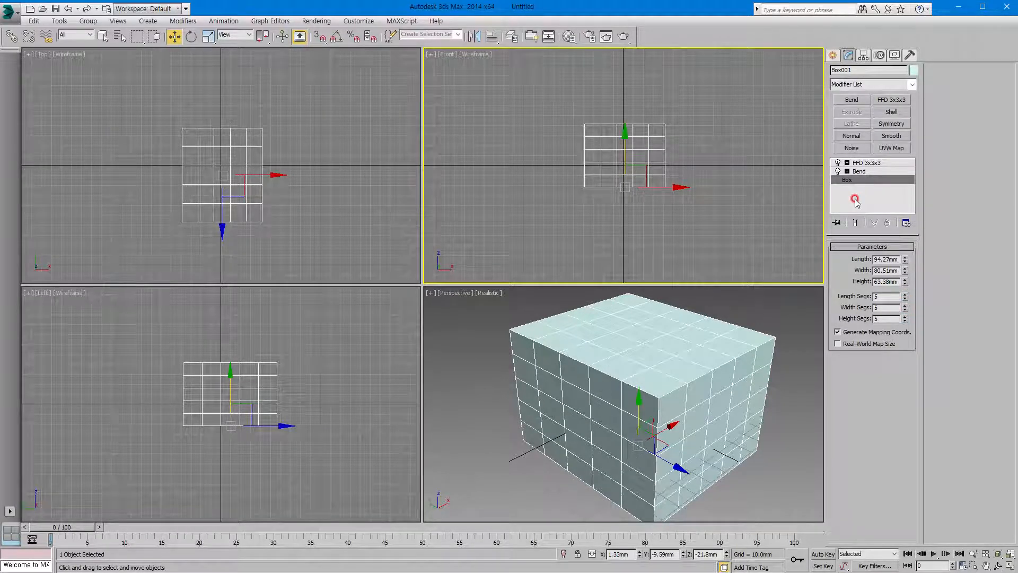
click(859, 171)
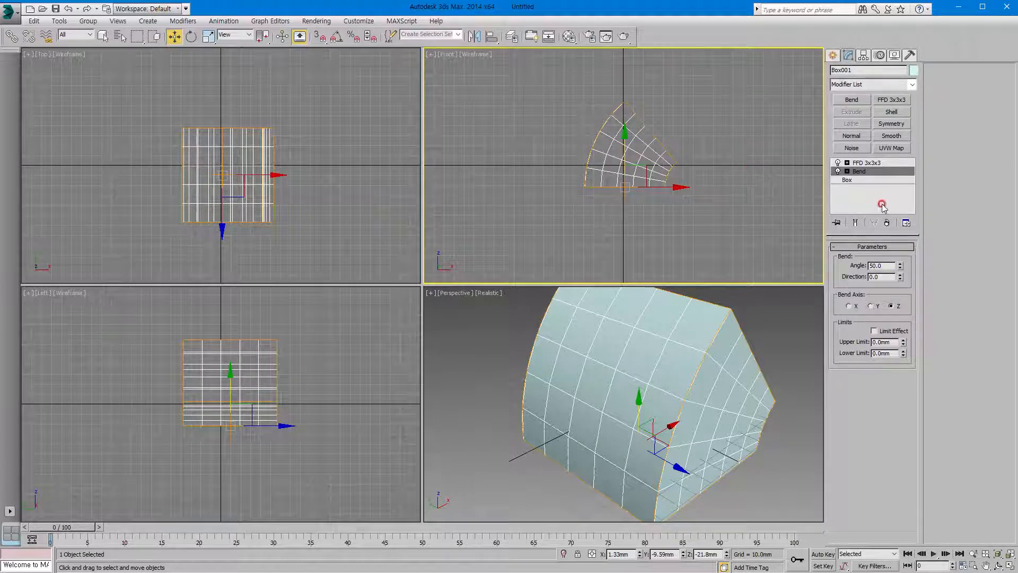
click(868, 163)
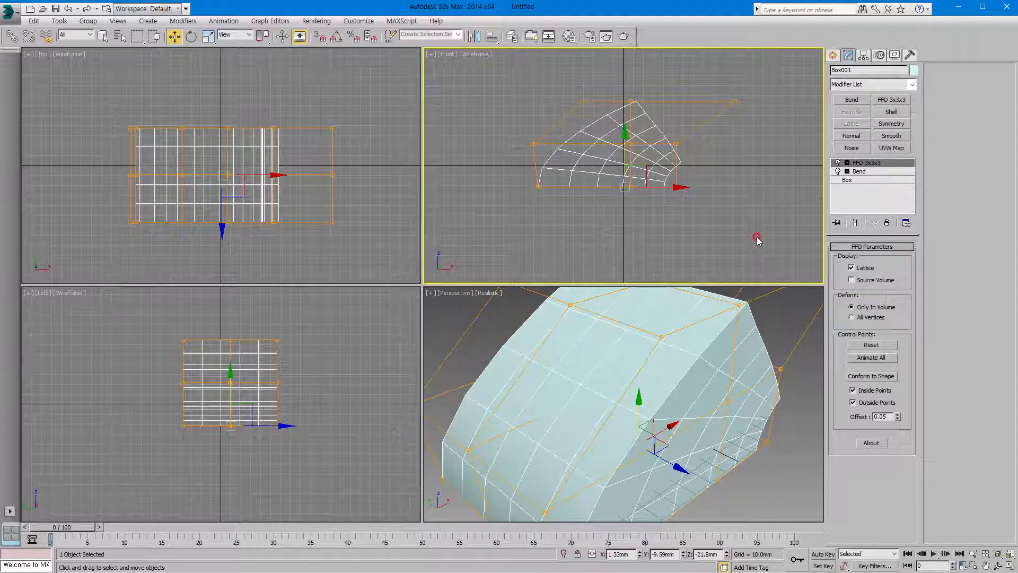
Delete the deformed box from the scene
click(749, 202)
click(663, 154)
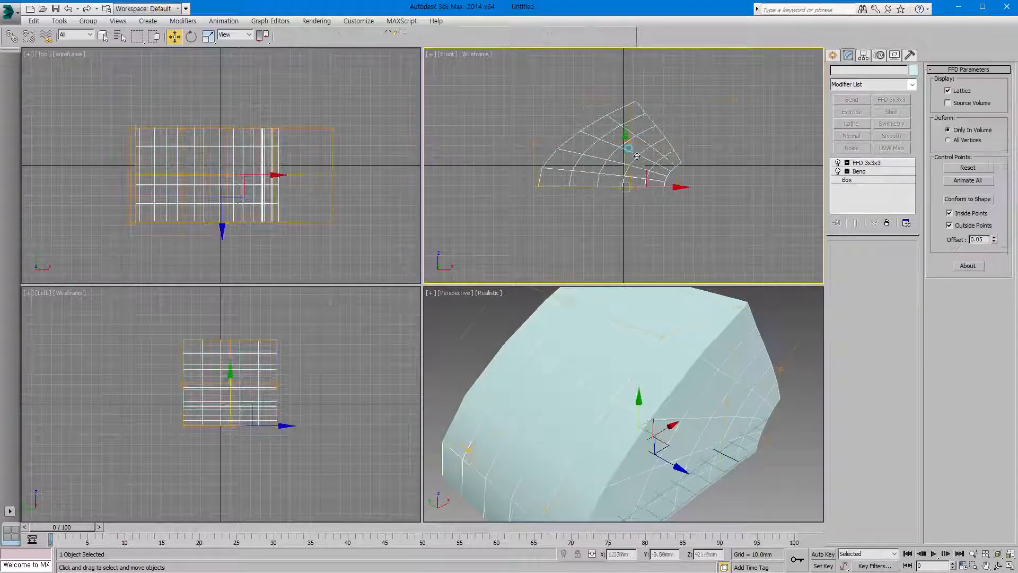
click(883, 101)
click(874, 195)
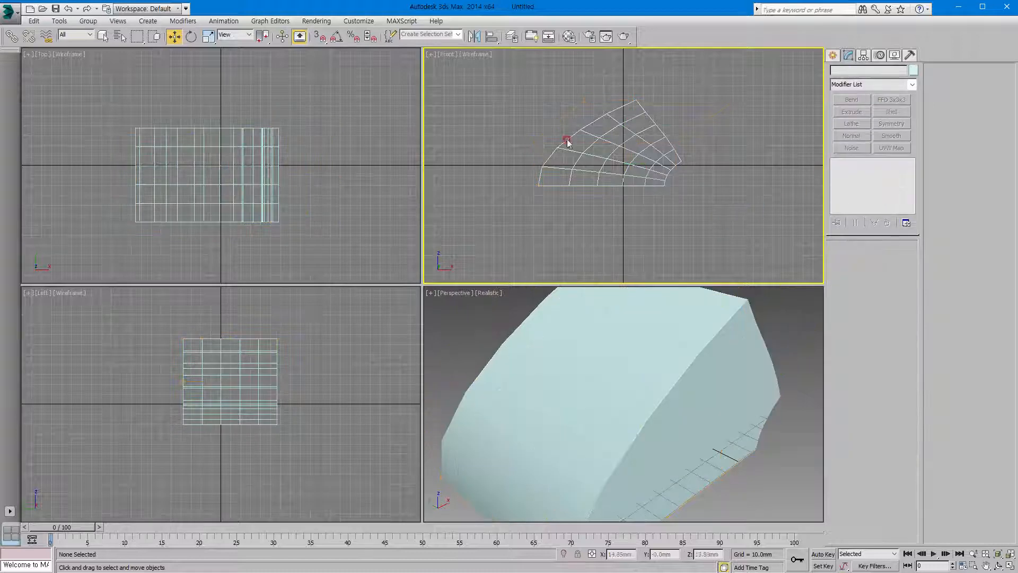
key(Delete)
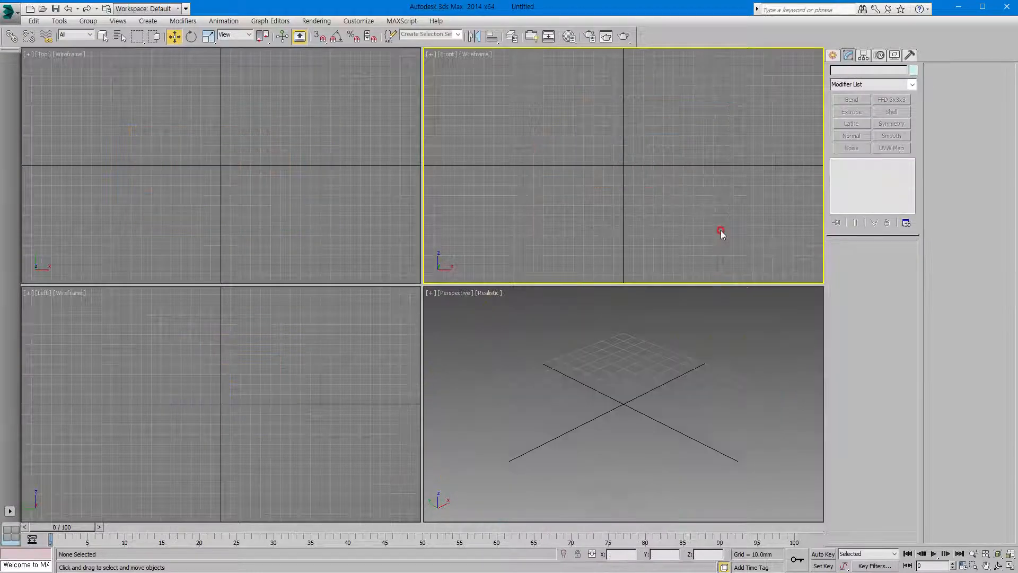
Create a cylinder with a radius of about 54.9 mm and a height of about 113.45 mm in the Top view
click(833, 55)
click(851, 145)
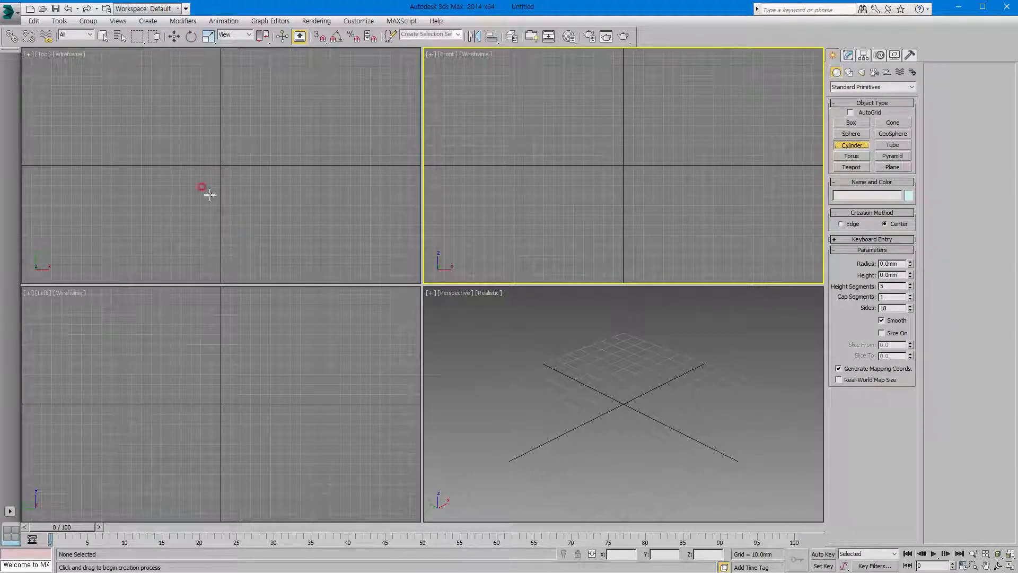
drag(214, 157, 241, 190)
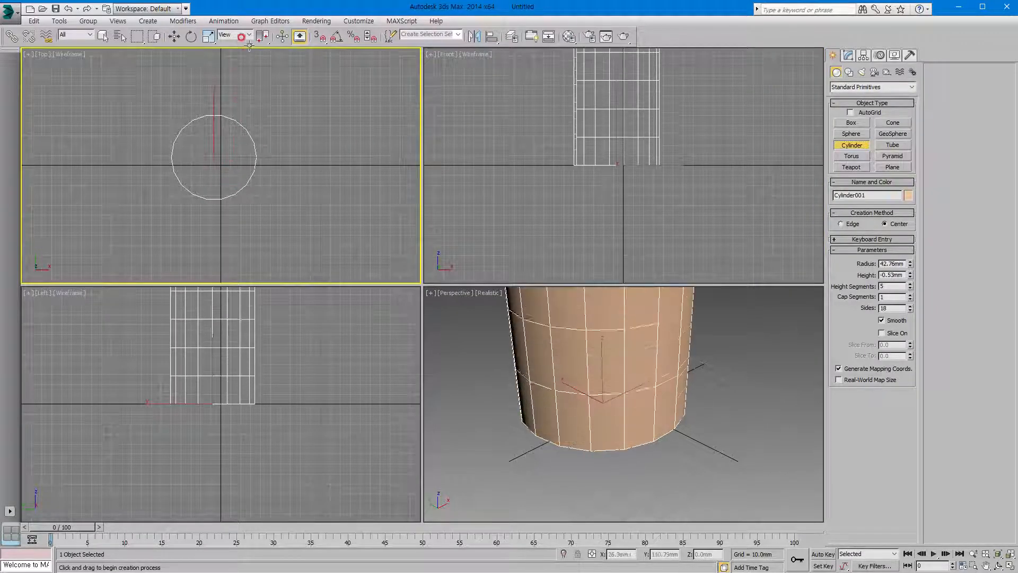
right_click(244, 61)
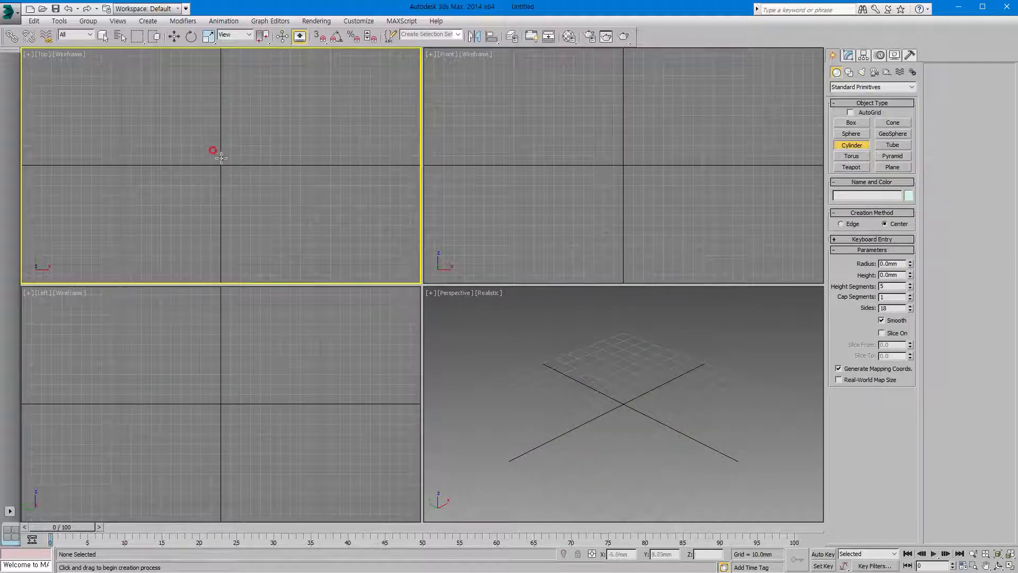
drag(211, 144, 246, 186)
click(245, 70)
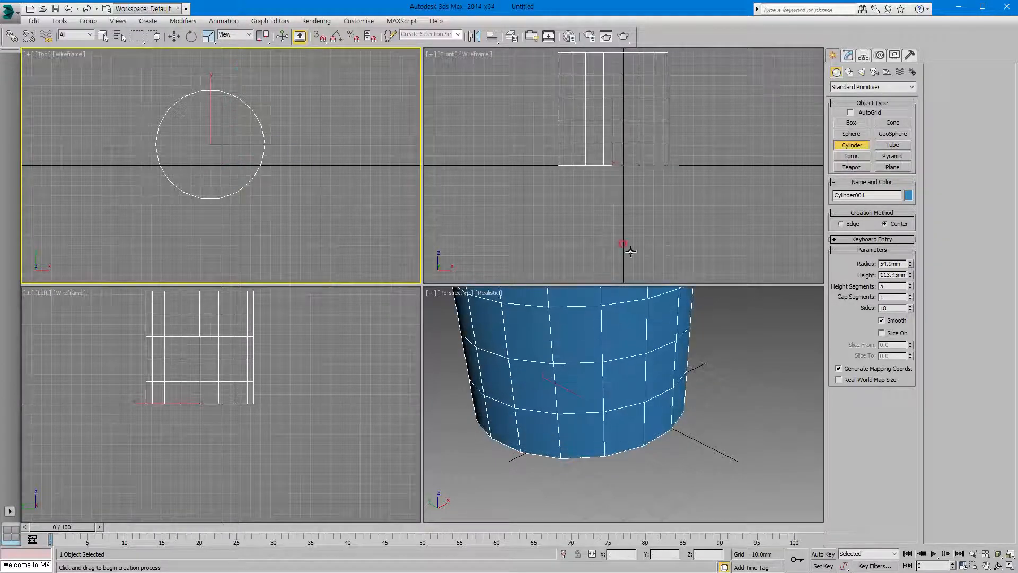
key(w)
middle_drag(616, 333, 610, 423)
scroll(654, 411, down, 3)
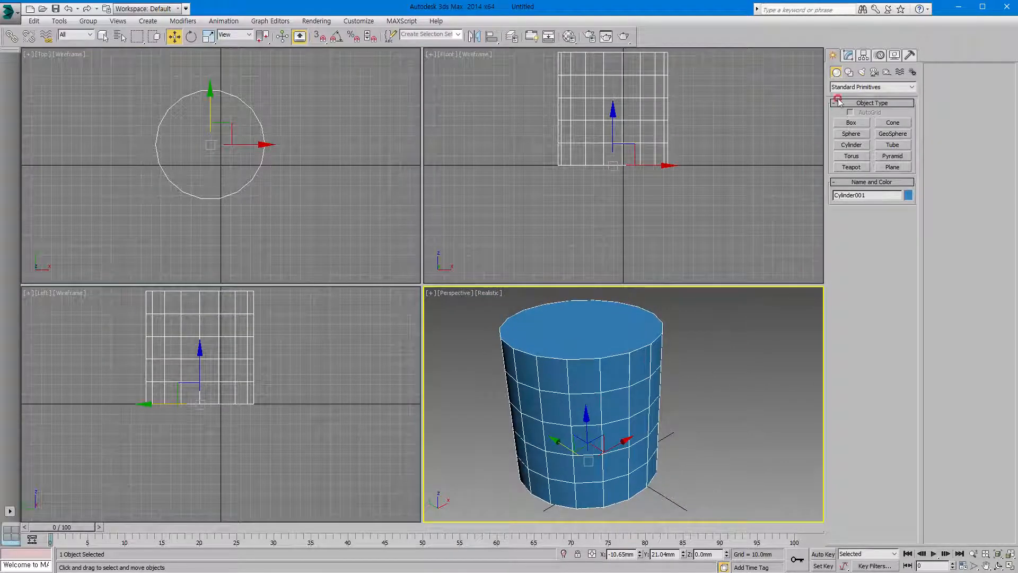
Show the cylinder's modifier stack and hide the custom modifier button set
click(847, 56)
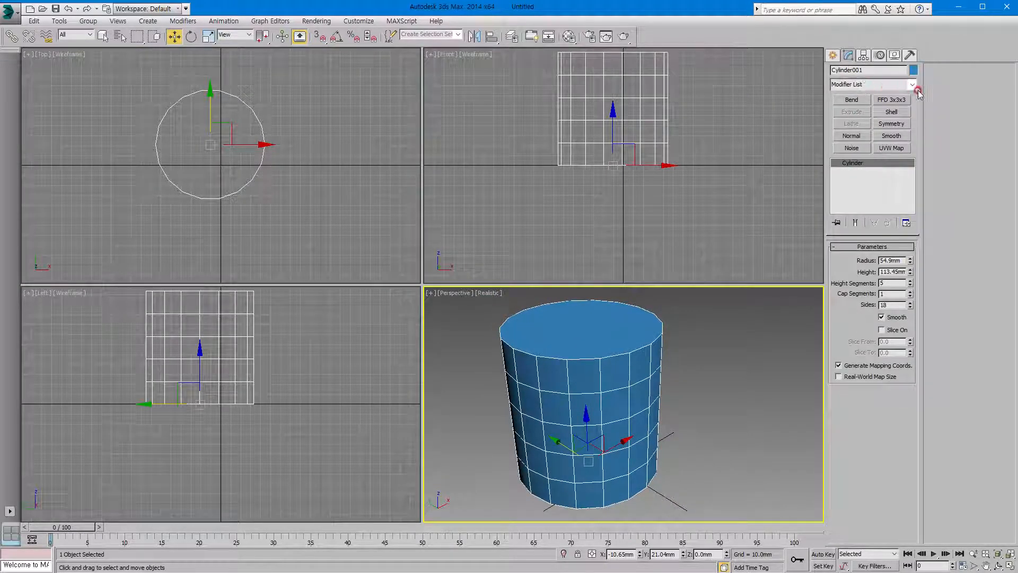
click(917, 90)
click(912, 88)
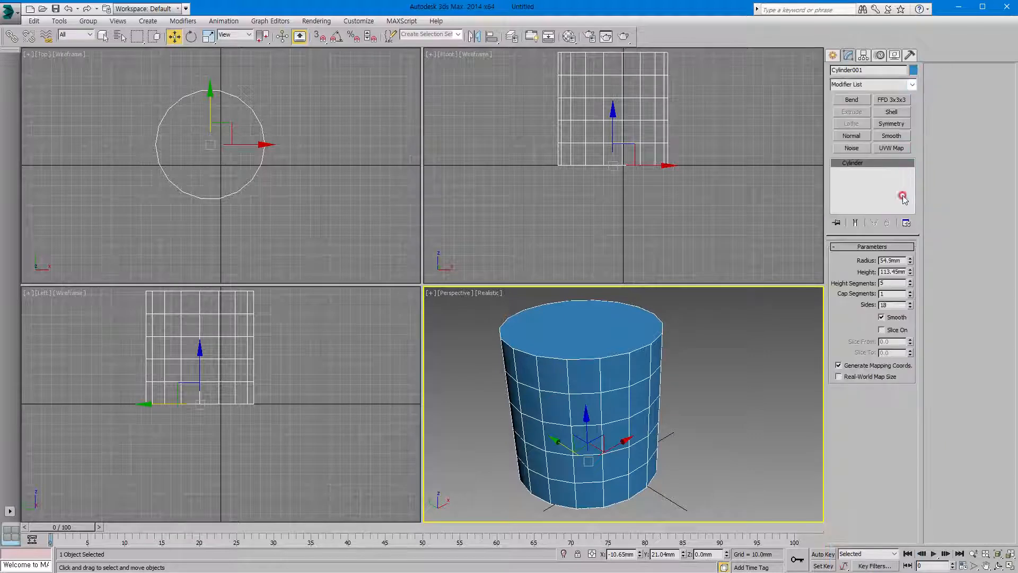
click(906, 224)
click(875, 249)
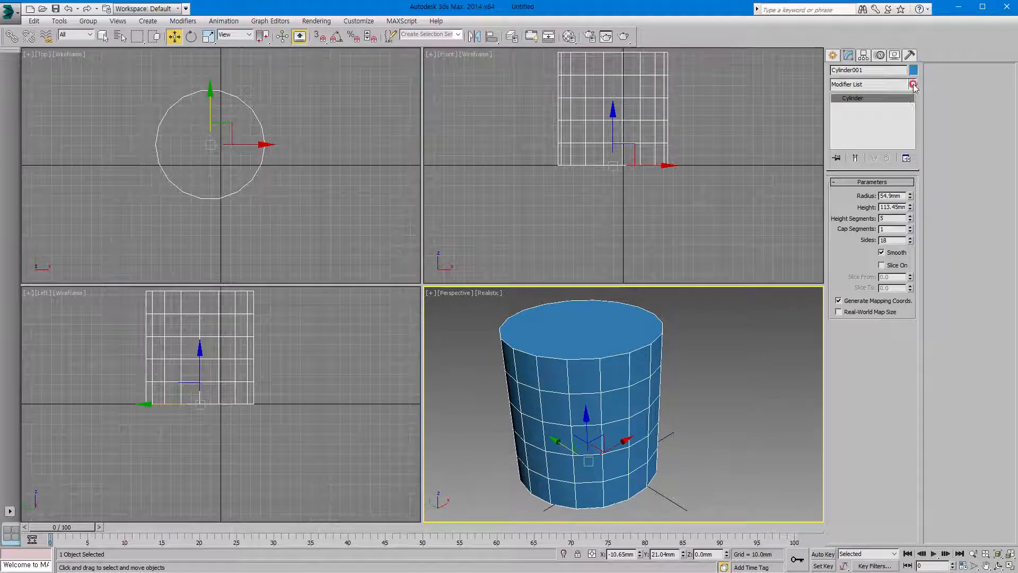
Browse the full modifier list and apply the object-space Bend modifier to the cylinder
click(912, 85)
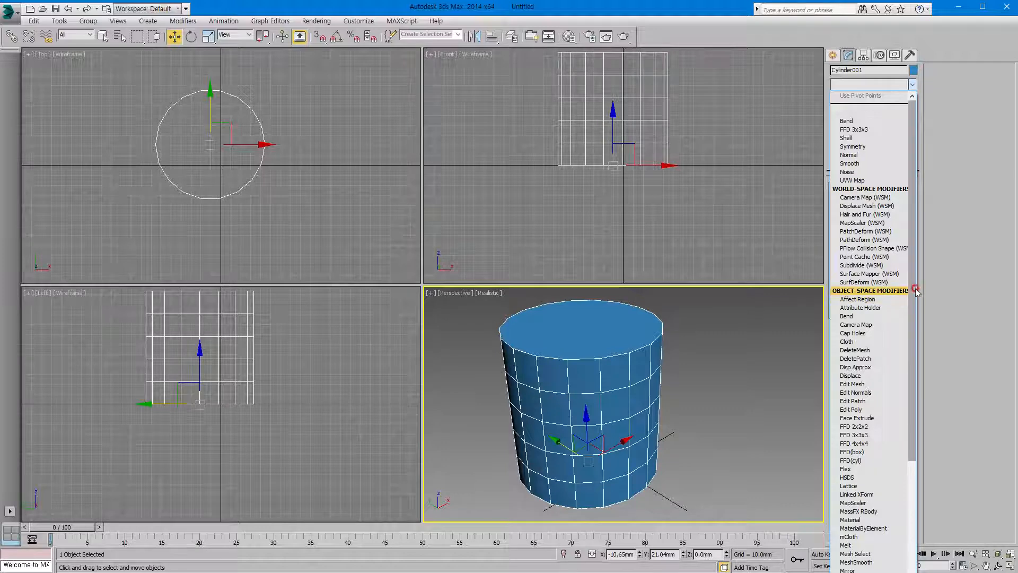
scroll(916, 291, down, 15)
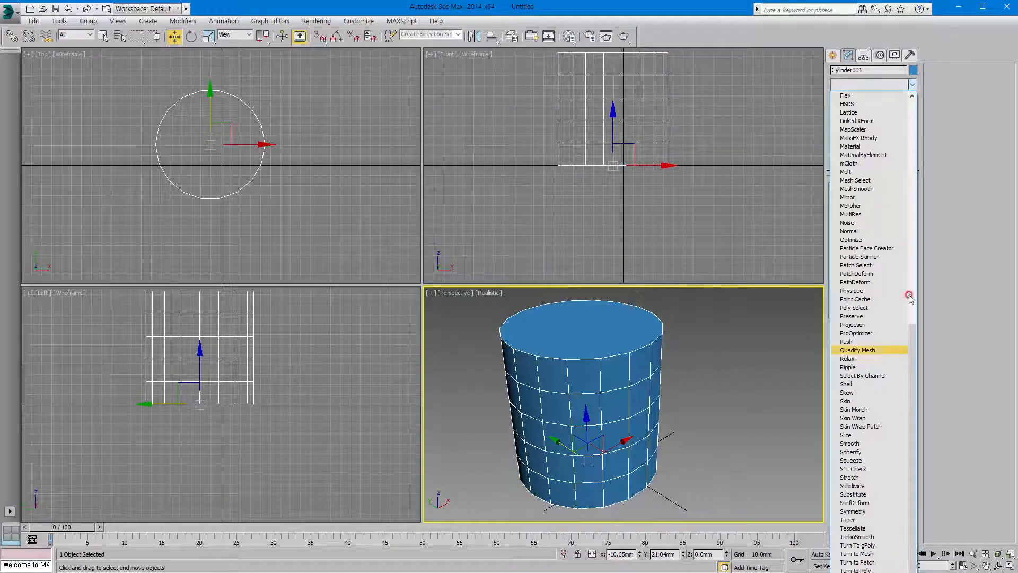
scroll(909, 296, up, 11)
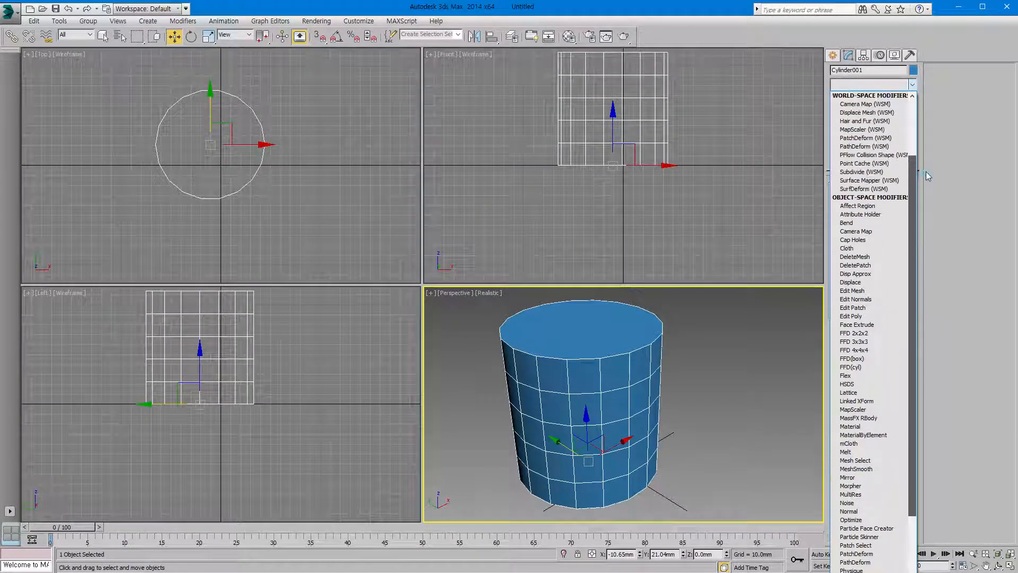
drag(927, 172, 924, 171)
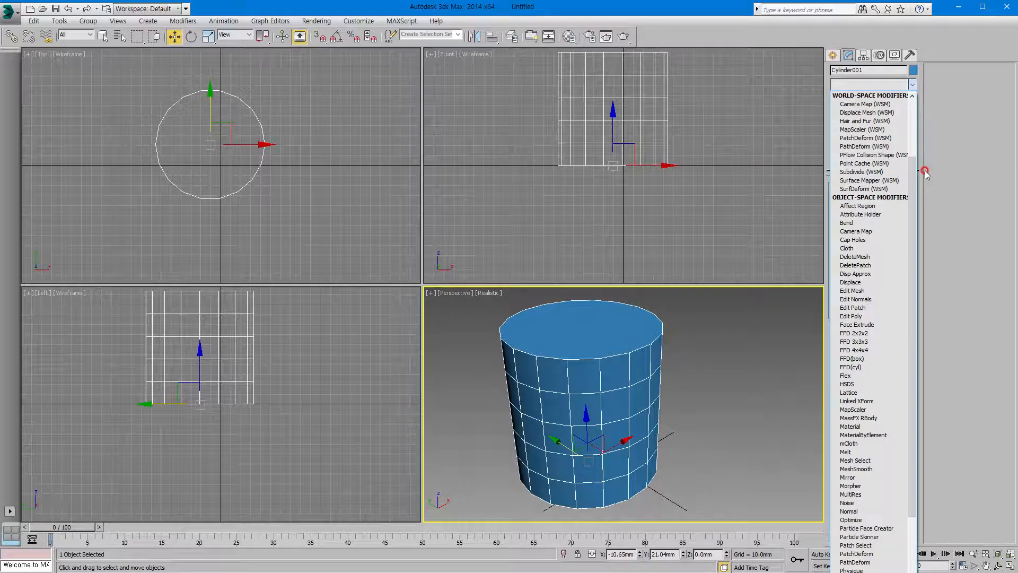
click(846, 224)
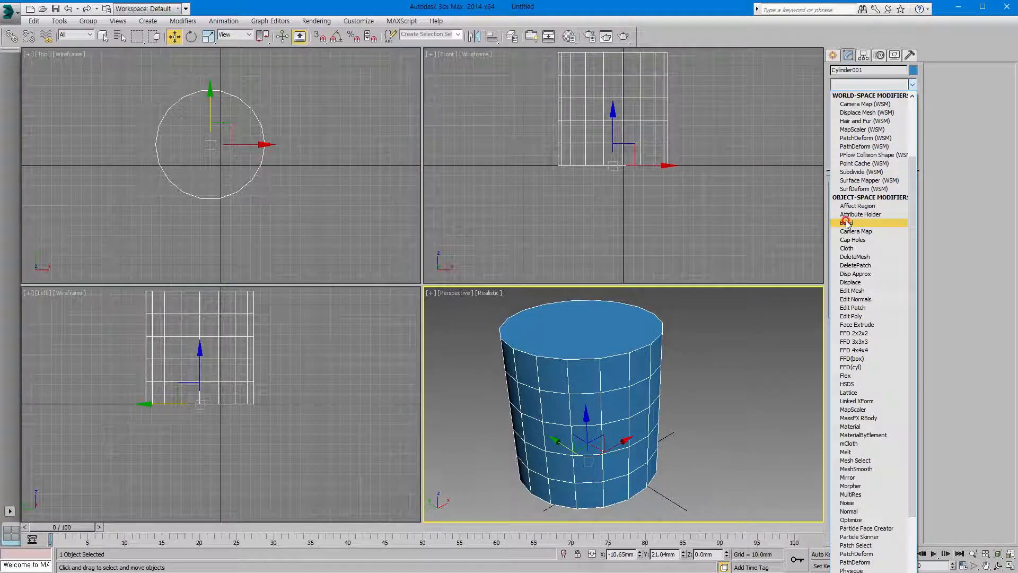
click(846, 224)
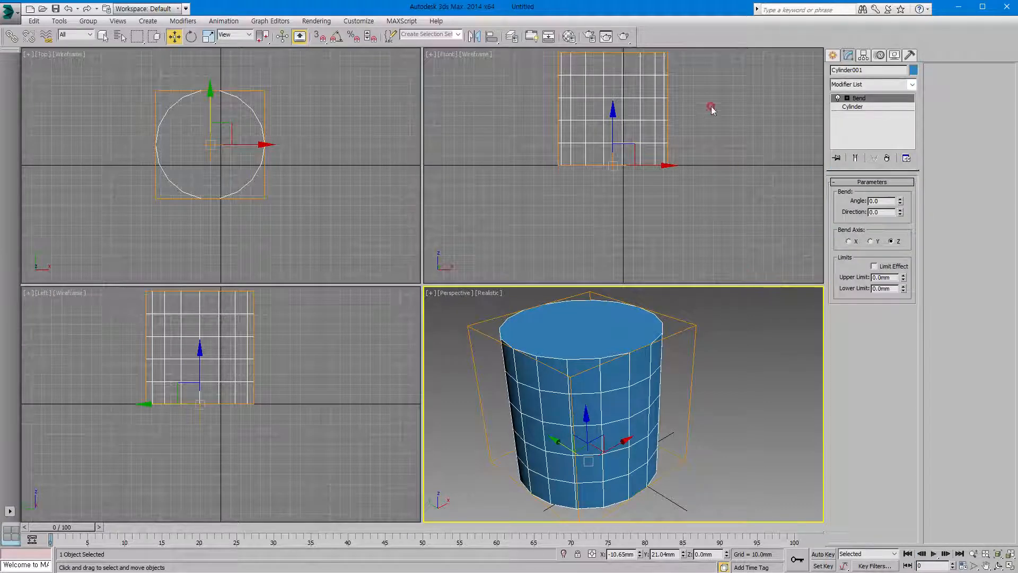
Expand the cylinder's Bend modifier and activate its Gizmo sub-level, followed by its Center sub-level
middle_drag(506, 165, 493, 212)
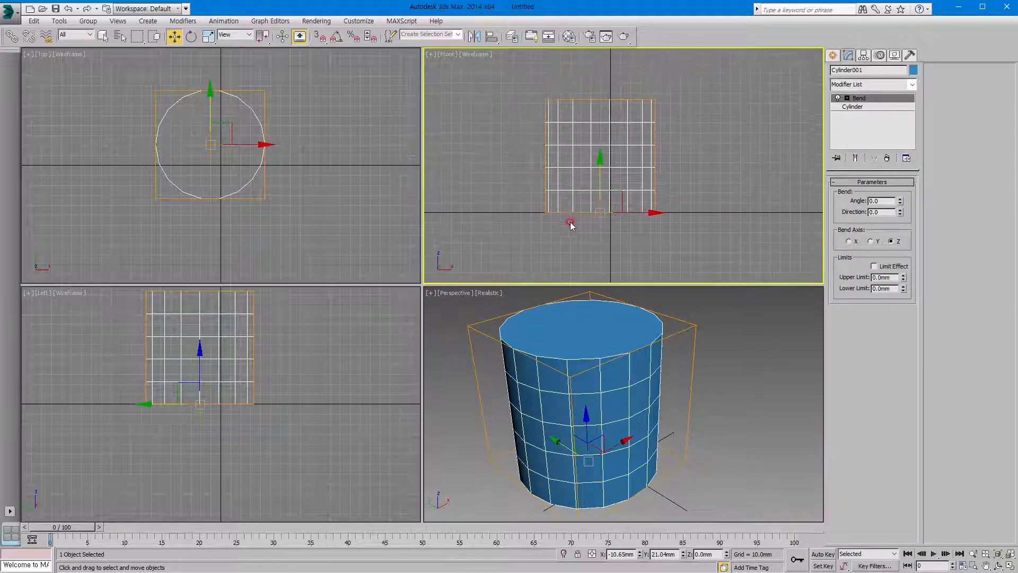
click(857, 100)
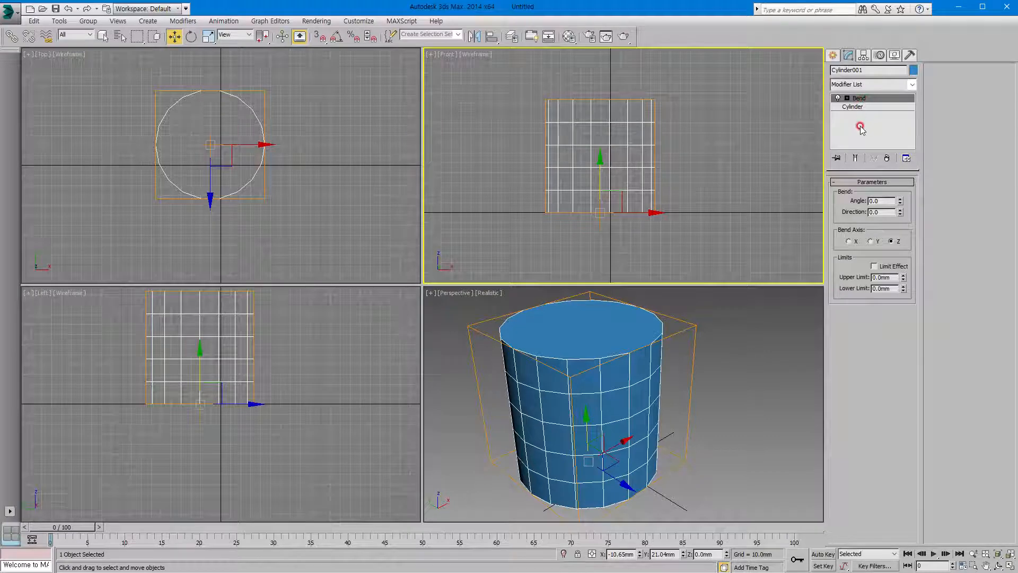
click(847, 99)
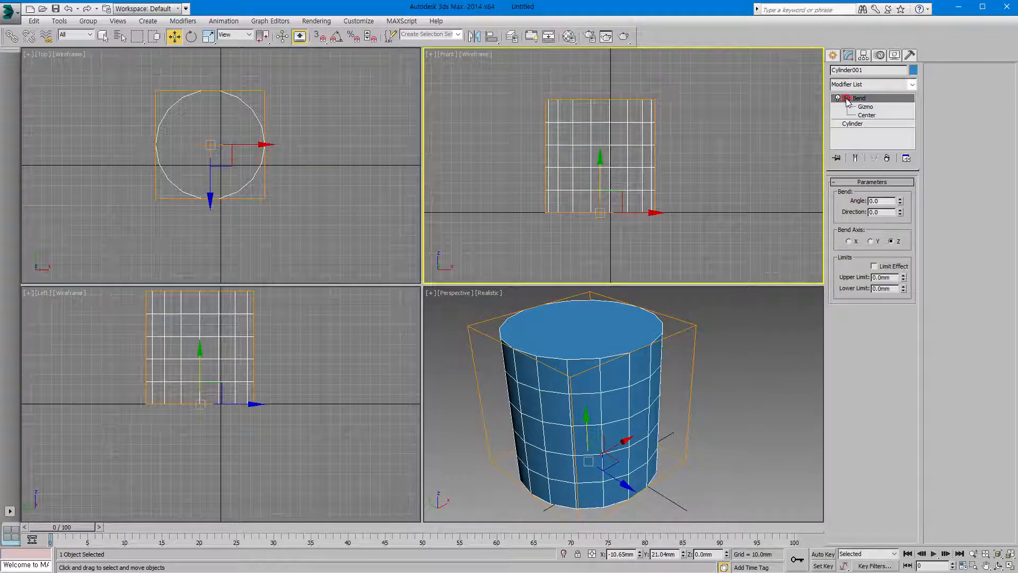
click(865, 107)
click(859, 100)
click(868, 101)
click(866, 107)
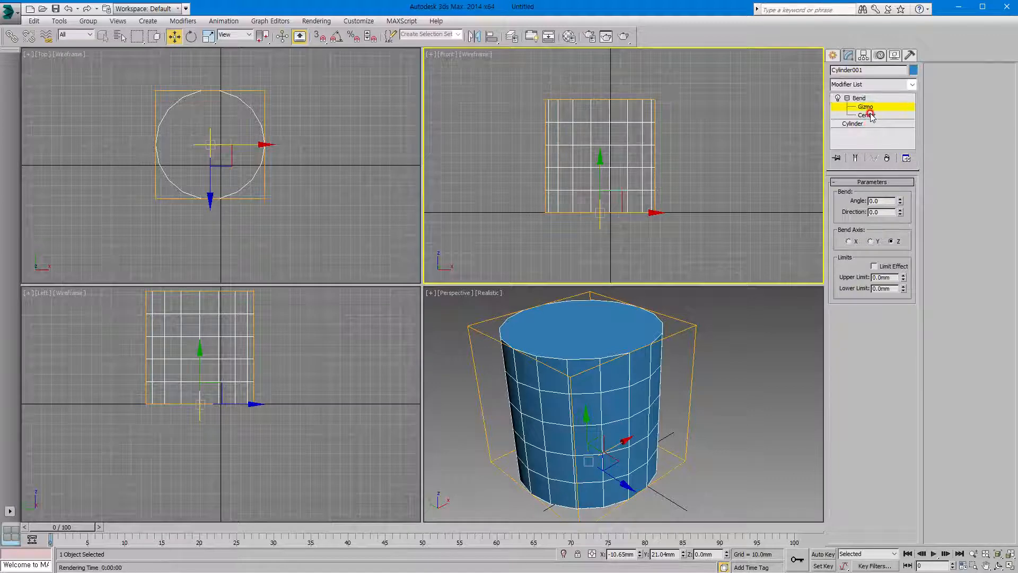
click(867, 115)
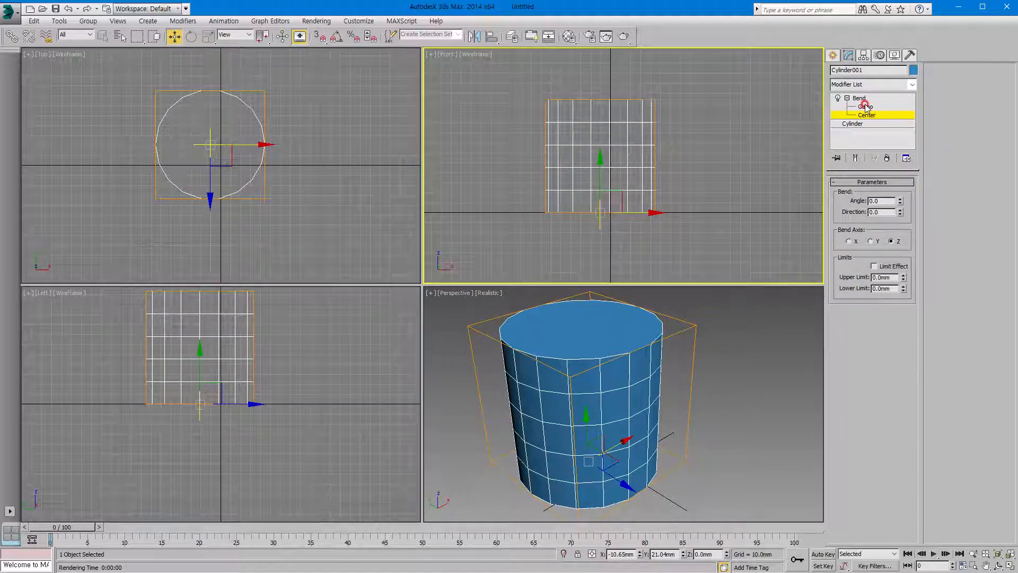
Activate the Bend gizmo, return to the main Bend level, and set the cylinder's bend angle to 95.5
click(864, 106)
click(614, 145)
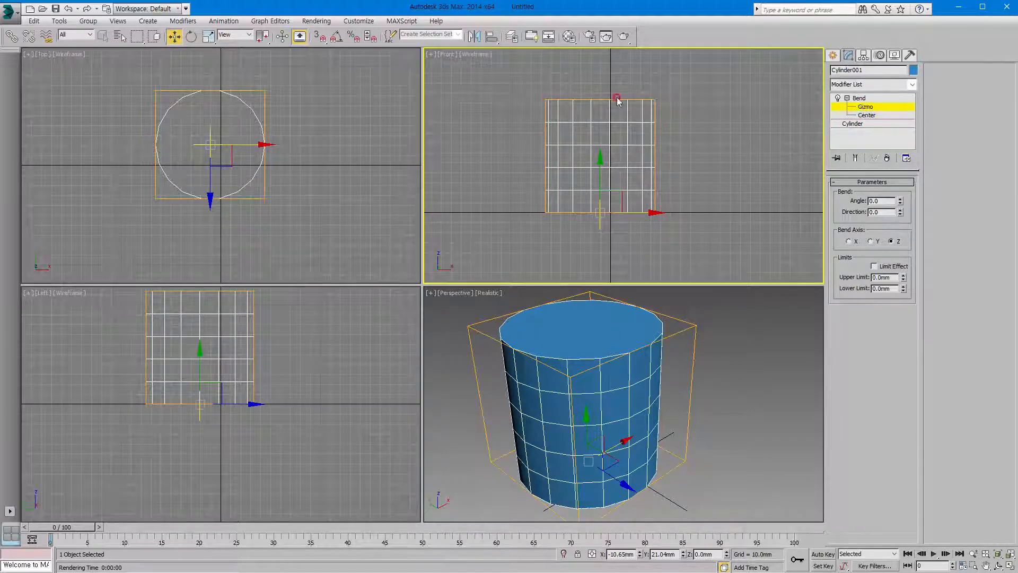
click(559, 194)
click(859, 99)
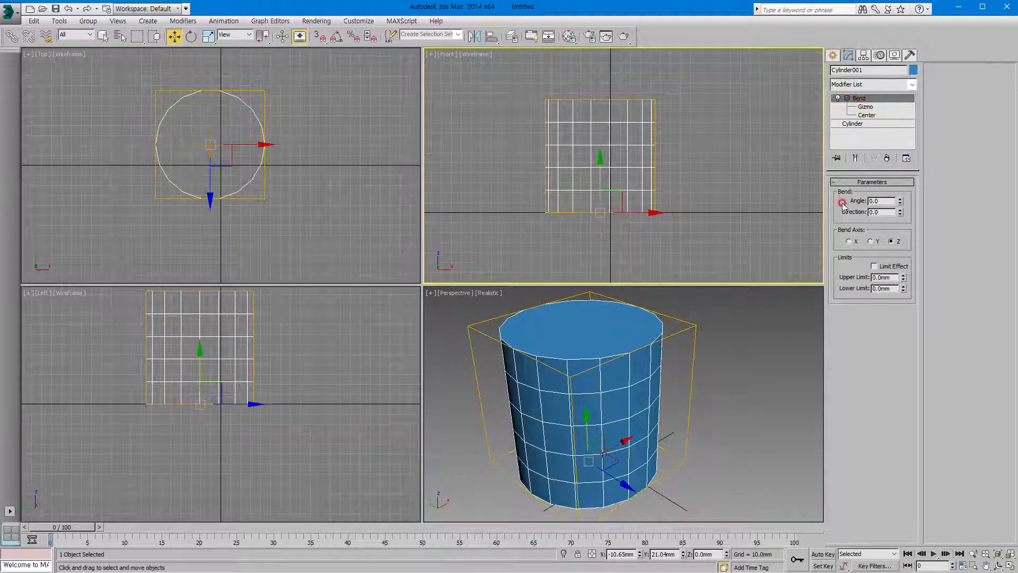
mouse_move(899, 201)
mouse_down()
mouse_move(899, 133)
mouse_move(908, 216)
mouse_up()
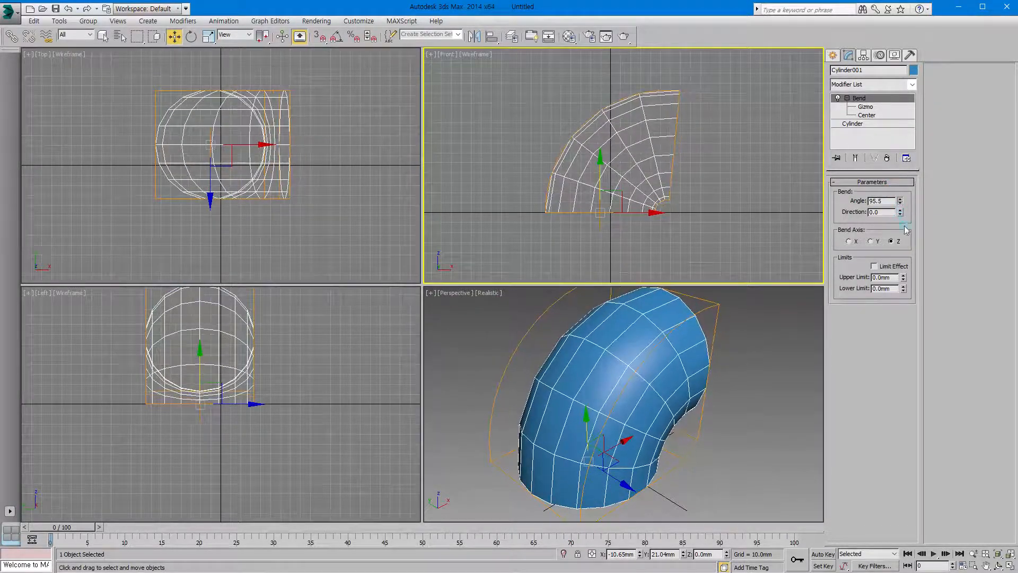
Change the base cylinder's radius to about 24.16 mm, its height to about 132.74 mm, and its height segments to 9
click(858, 124)
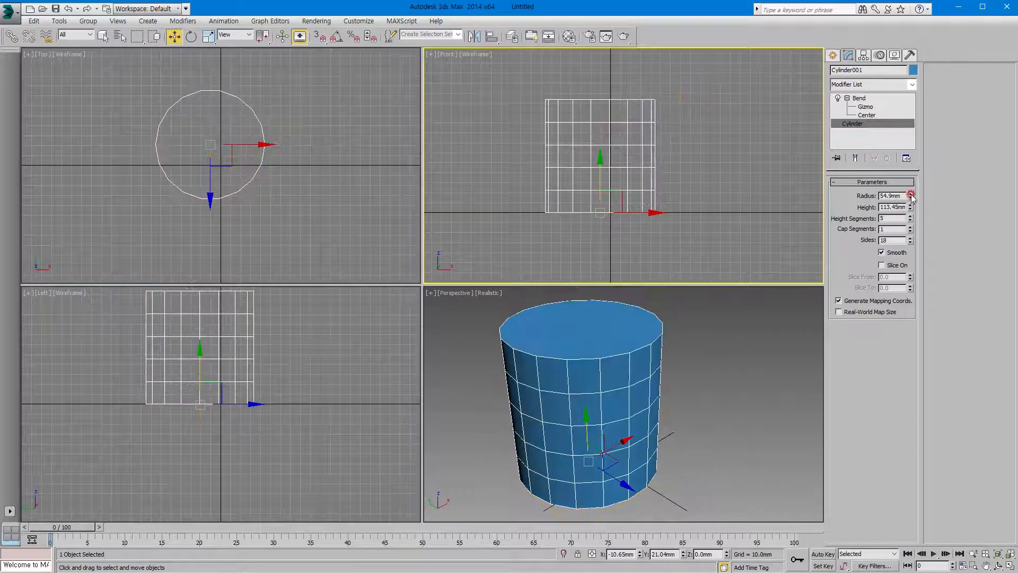
mouse_move(911, 197)
mouse_down()
mouse_move(909, 223)
mouse_move(912, 193)
mouse_up()
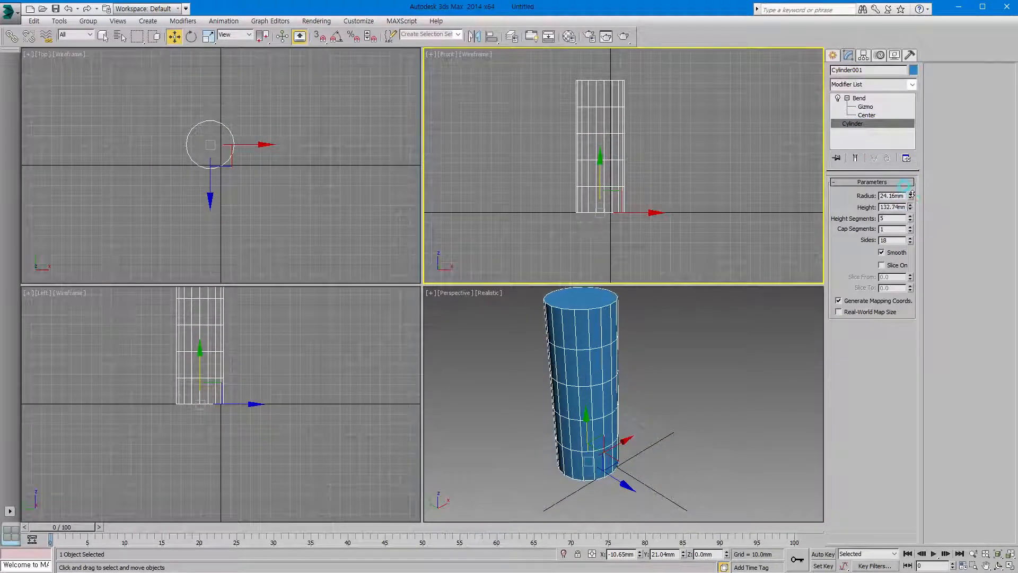
click(910, 217)
click(910, 217)
click(910, 216)
click(910, 217)
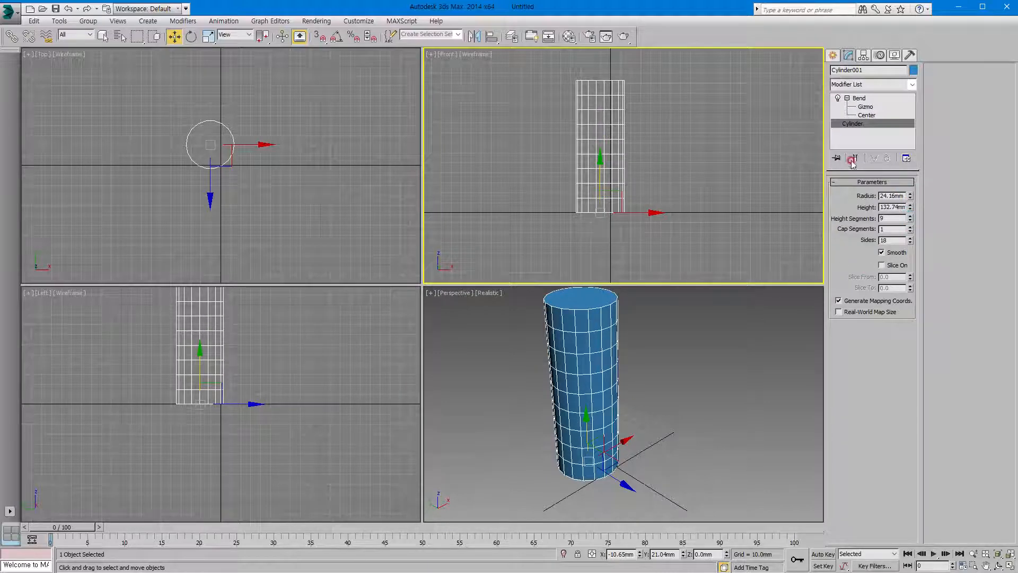
Return to the Bend modifier, try different bend directions, and reset the direction to 0
click(859, 99)
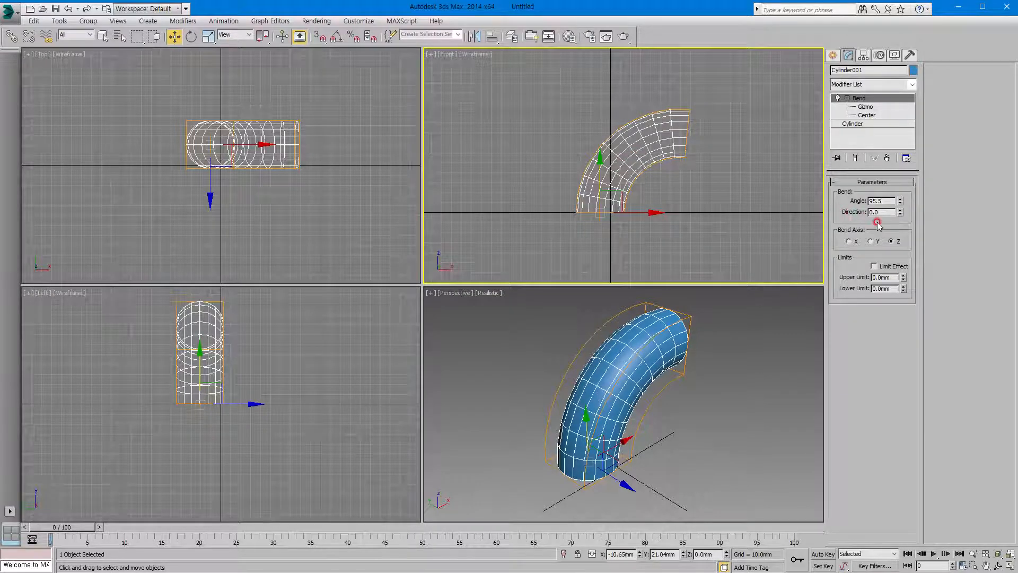
drag(901, 213, 879, 216)
text(0)
key(Return)
Try the X and Y bend axes on the cylinder and switch back to Z
click(849, 242)
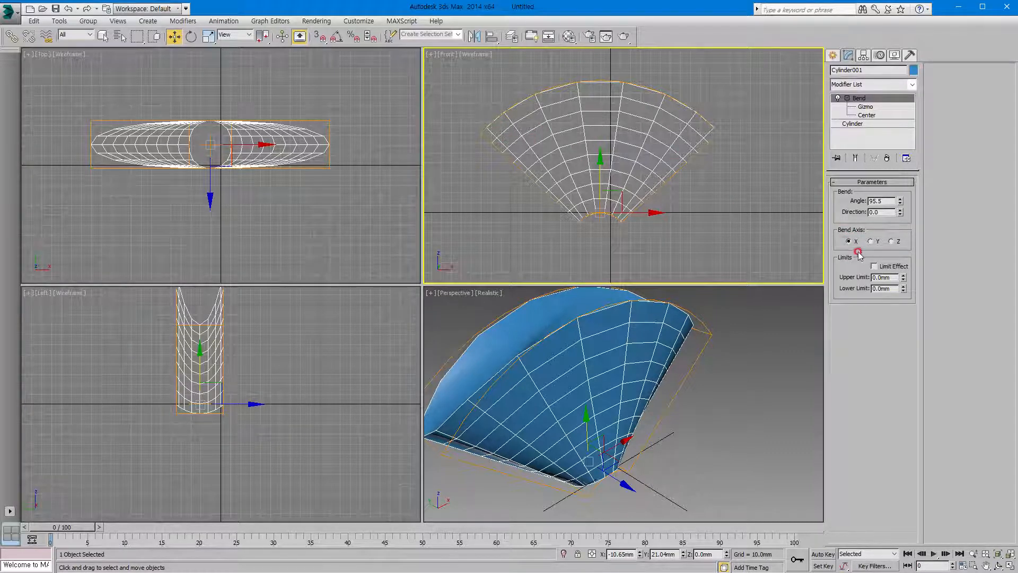
click(870, 241)
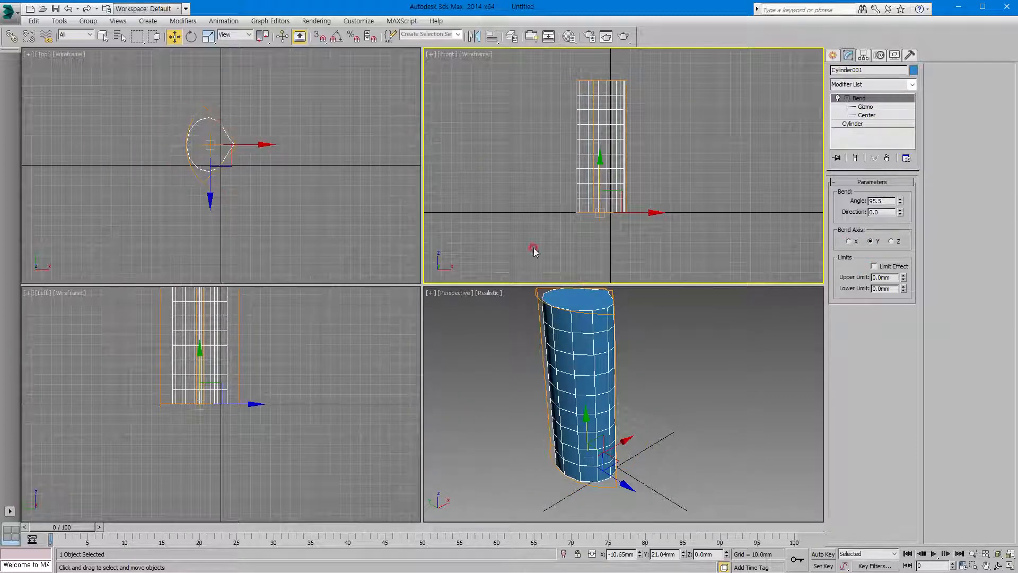
click(891, 241)
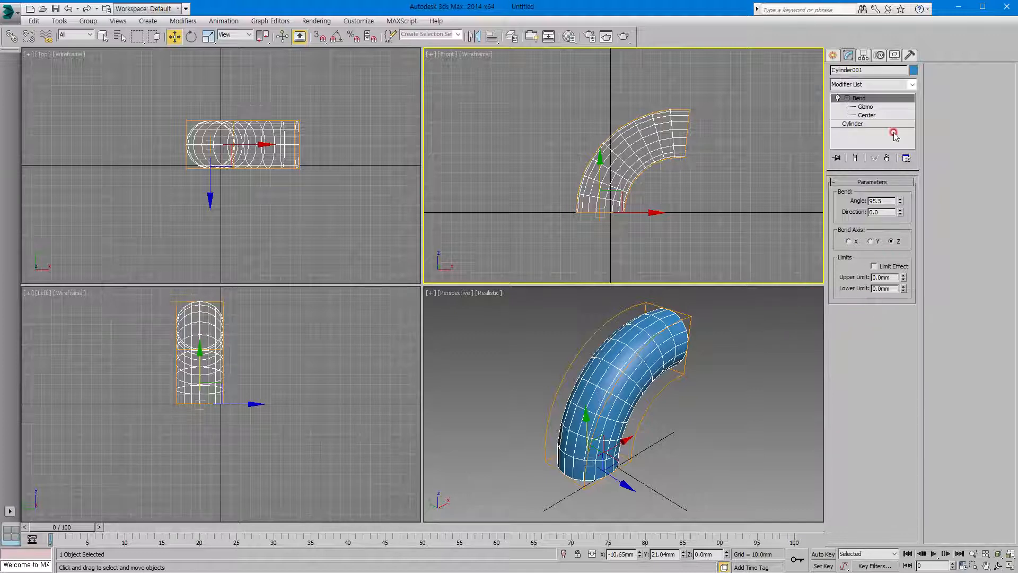
Move the Bend gizmo up in the Front view and bring it back down to the cylinder's base
click(869, 106)
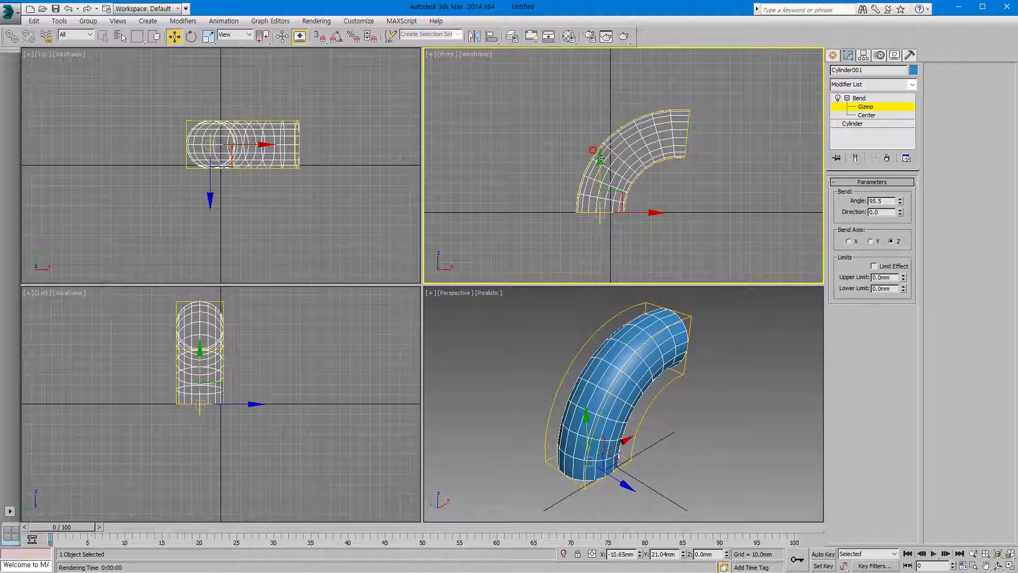
drag(612, 117, 585, 170)
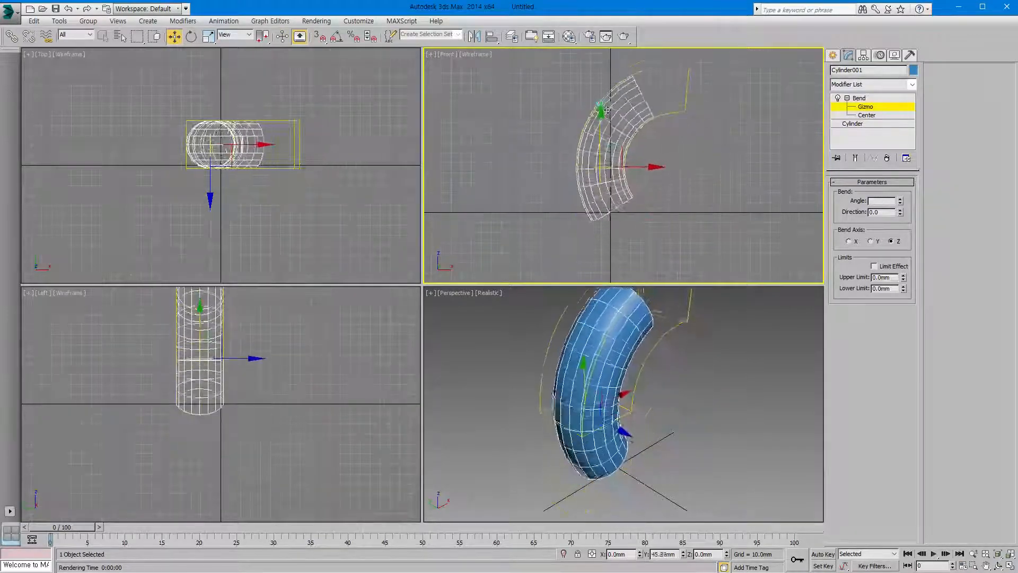
drag(607, 109, 589, 156)
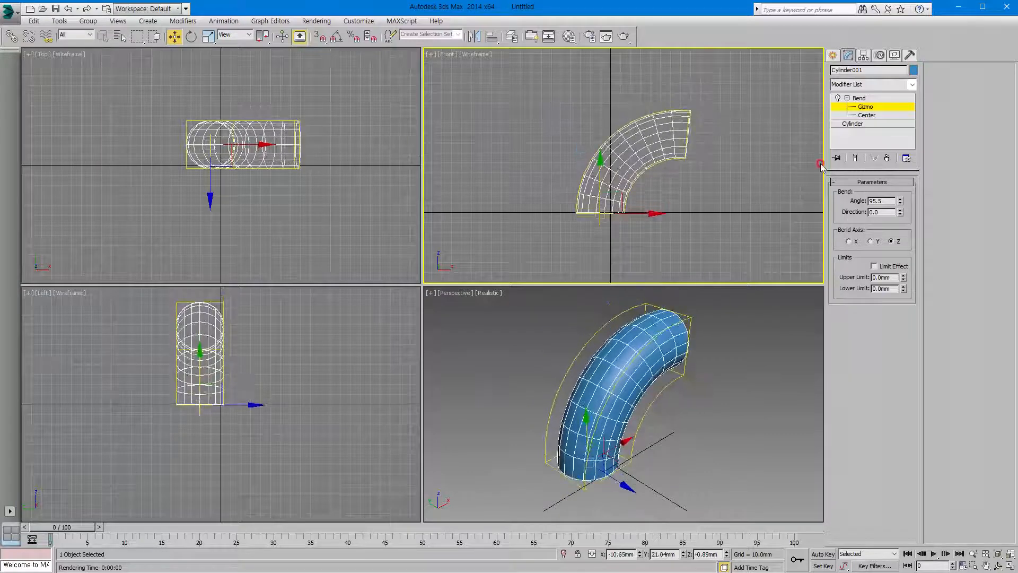
Shift the Bend center vertically and horizontally in the Front view, and return to the main Bend level
click(866, 114)
drag(601, 164, 565, 164)
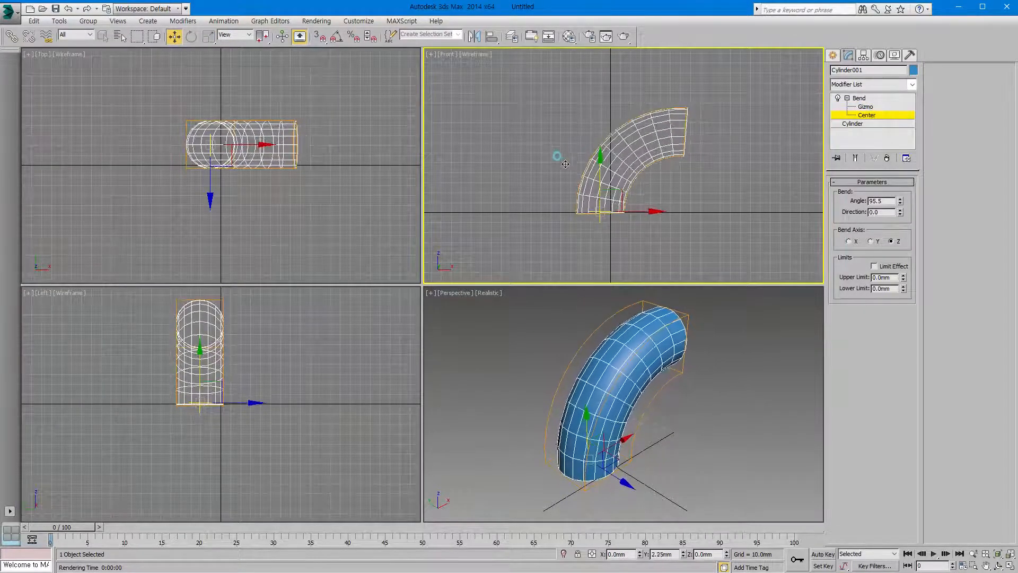
drag(643, 212, 687, 212)
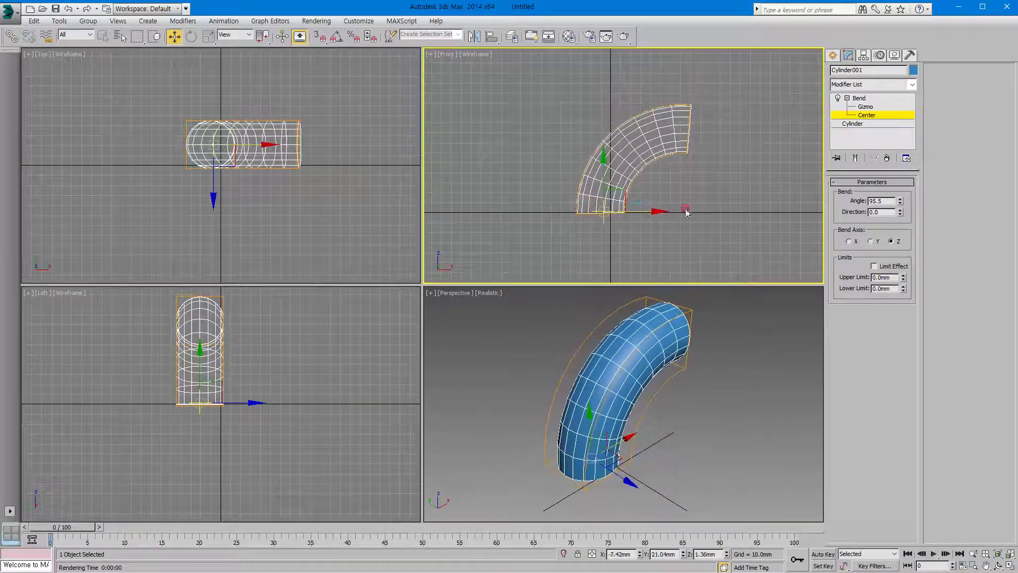
click(859, 98)
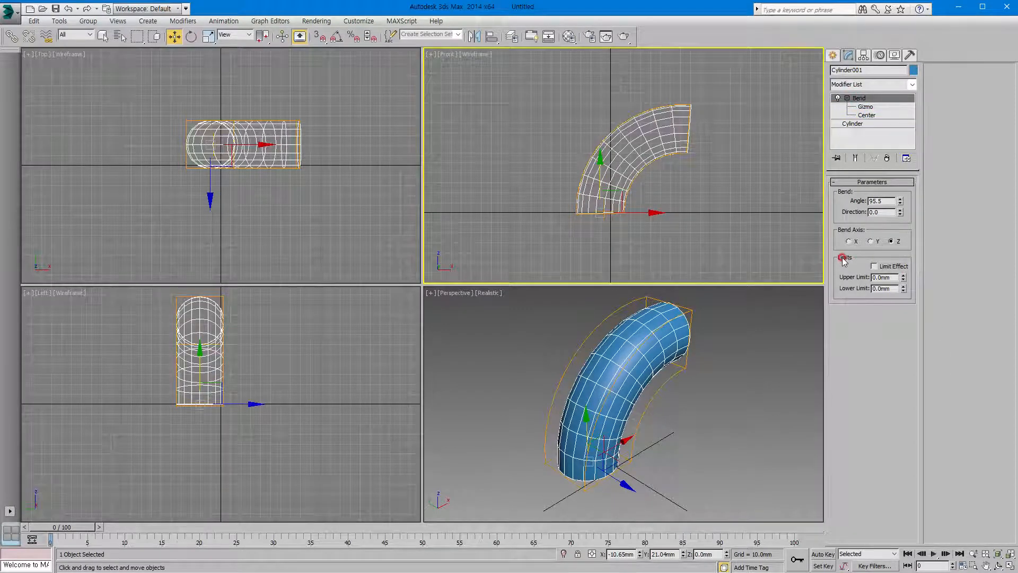
Turn on Limit Effect for the Bend and raise its upper limit to about 88.92 mm
click(599, 182)
click(874, 266)
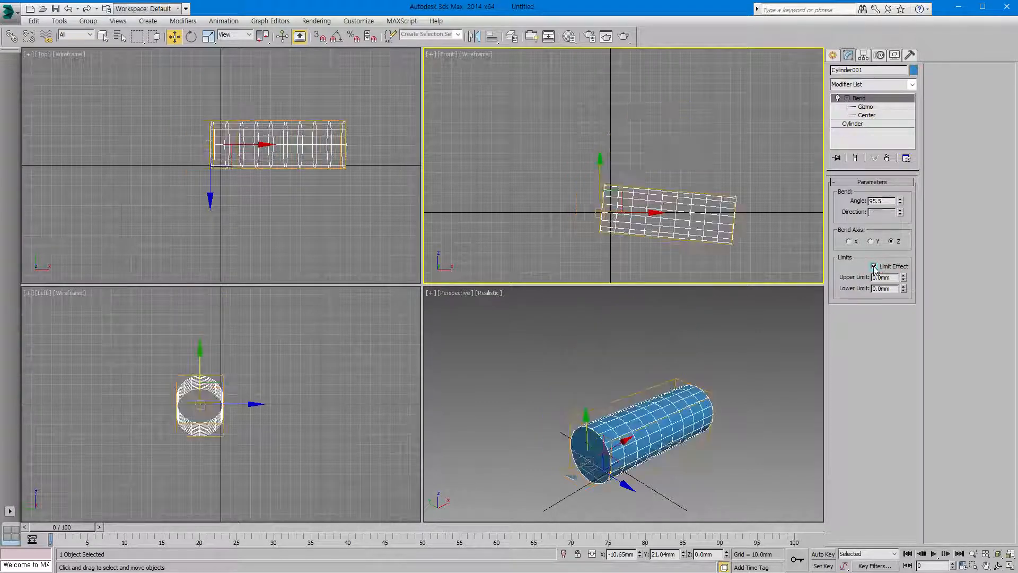
click(904, 275)
mouse_move(904, 275)
mouse_down()
mouse_move(919, 251)
mouse_move(905, 298)
mouse_move(904, 269)
mouse_up()
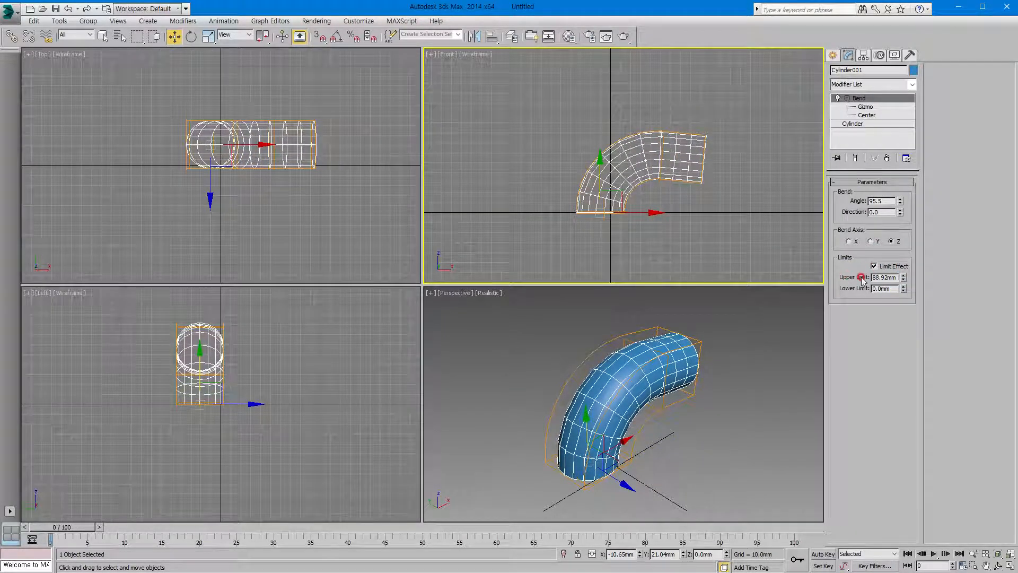
Reset the Bend's upper limit to 0 mm and bring its lower limit down to about -49.53 mm
drag(896, 277, 849, 276)
key(Return)
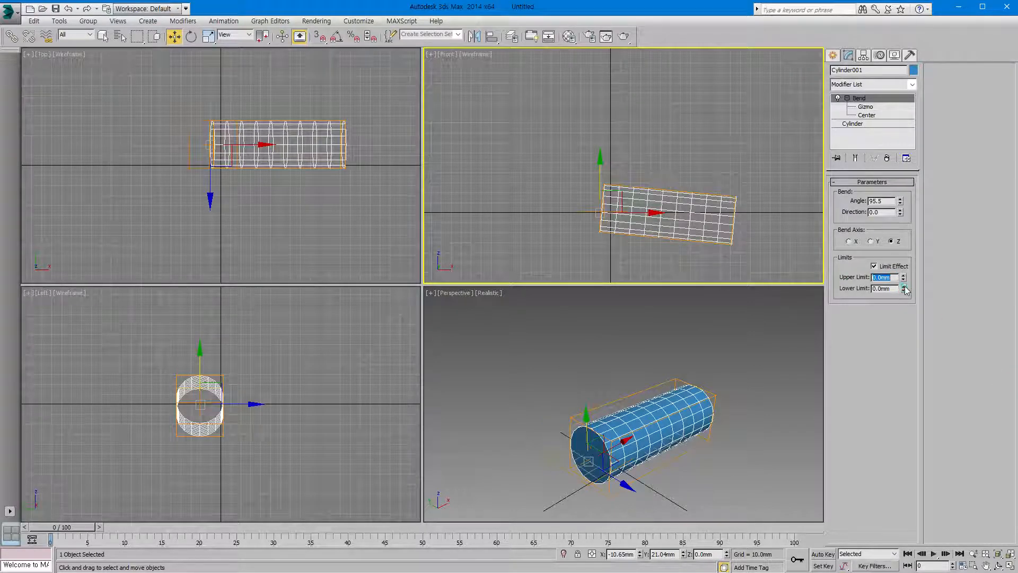
drag(903, 290, 883, 297)
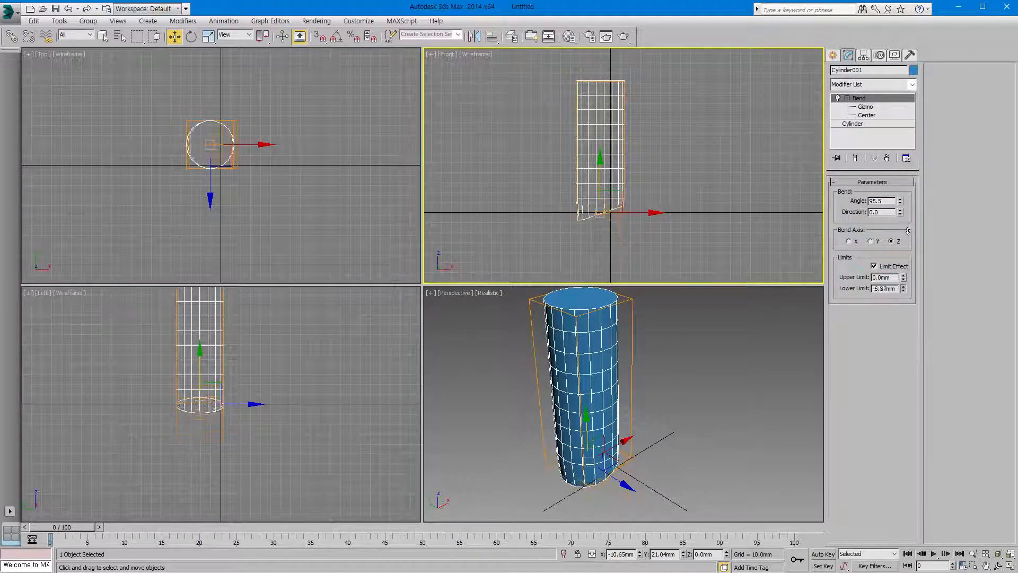
right_click(903, 289)
drag(900, 304, 936, 336)
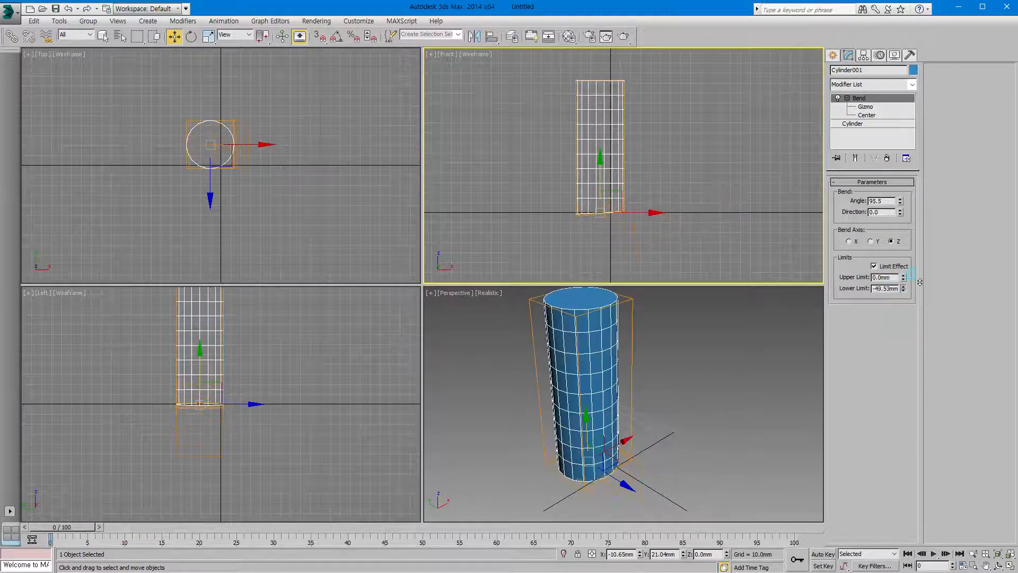
Raise the Bend's upper limit to about 84.3 mm and extend its lower limit to about -213.97 mm
drag(904, 276, 921, 473)
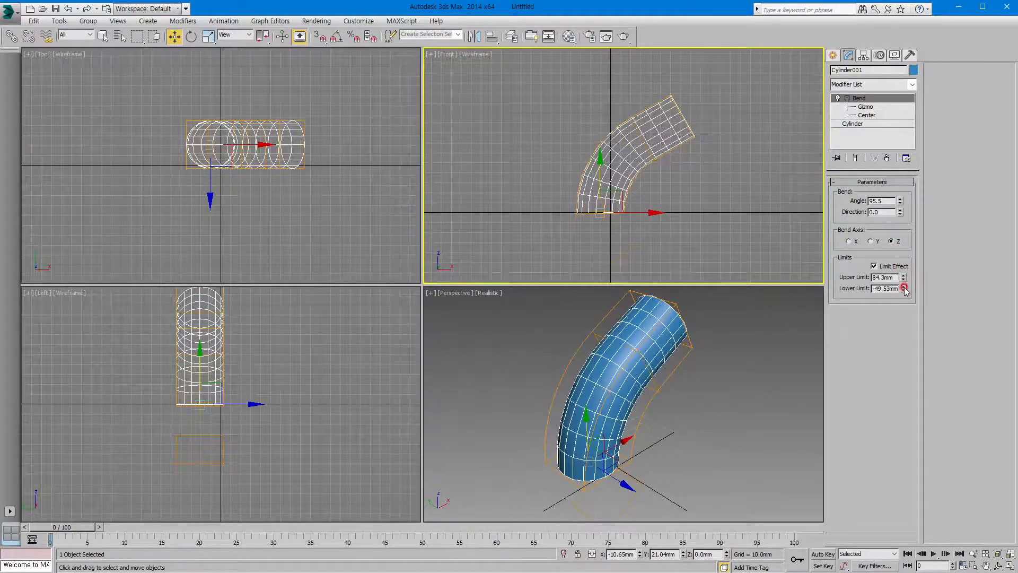
drag(905, 290, 826, 336)
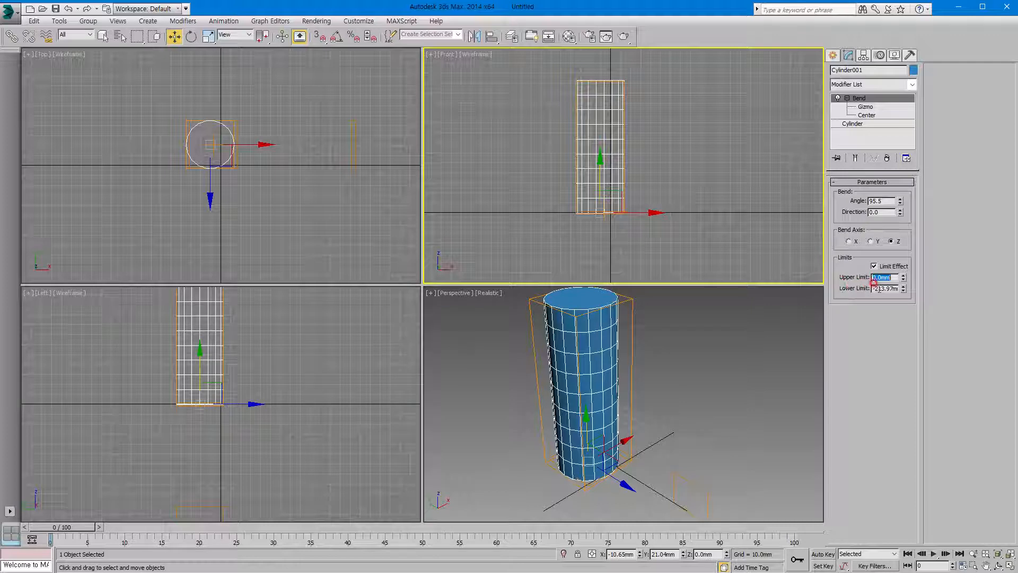
Reset the Bend limits to 0 mm and turn off Limit Effect
click(876, 289)
text(0)
key(Return)
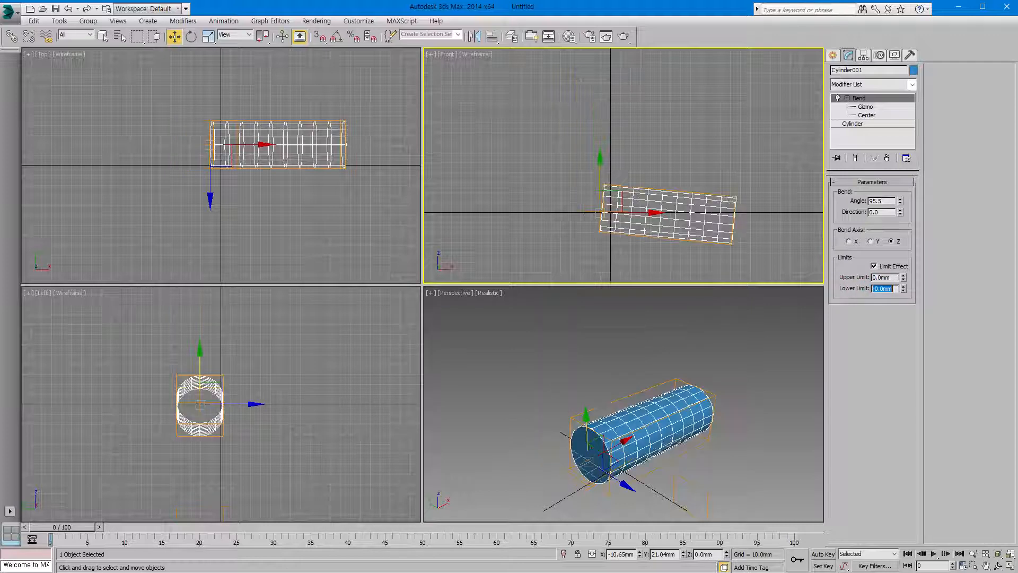
click(874, 266)
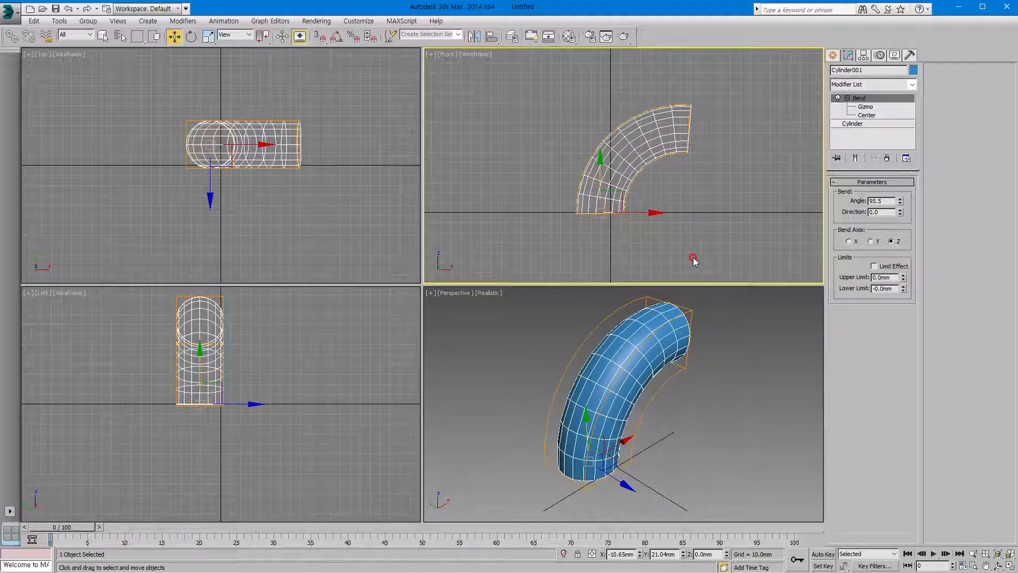
Collapse the Bend modifier's sub-levels and remove Bend from the cylinder's modifier stack
click(845, 99)
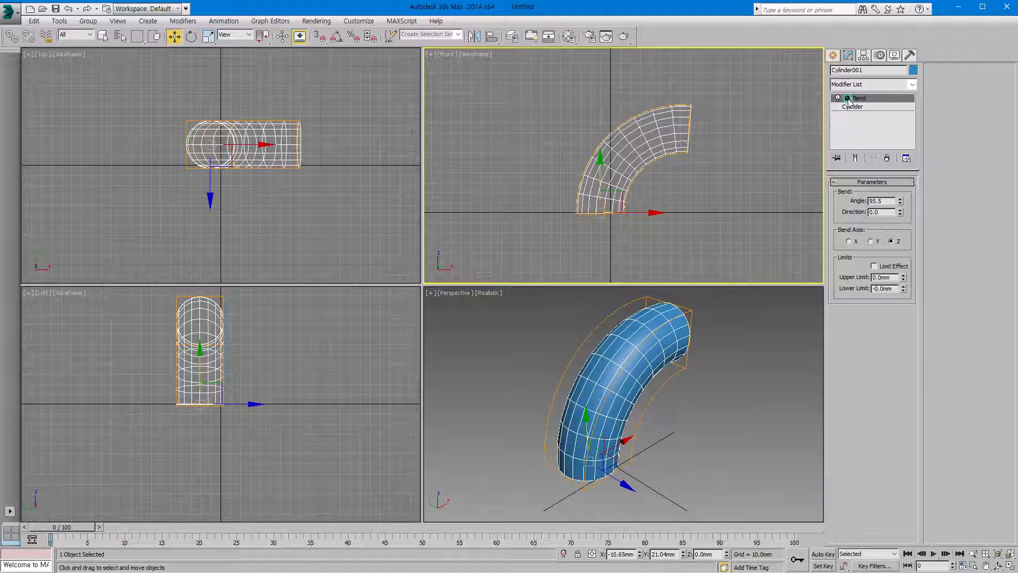
click(882, 99)
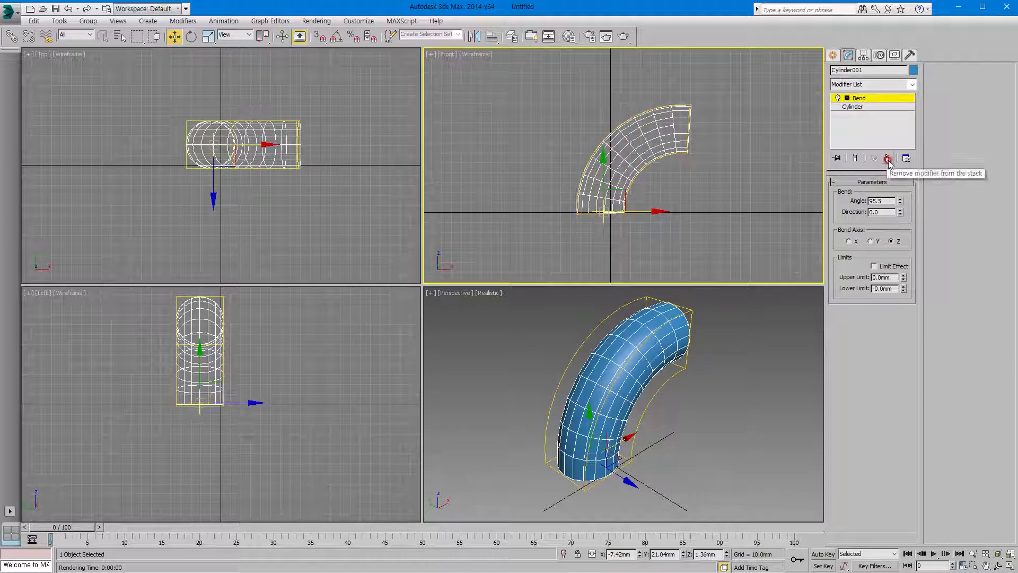
click(887, 159)
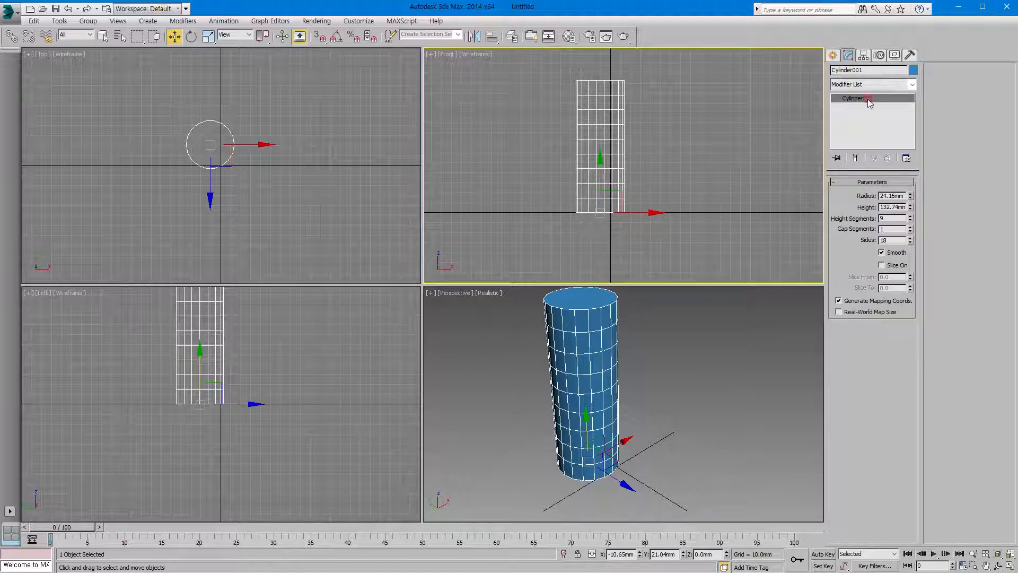
Browse the full modifier list, apply Taper to the cylinder, and remove it from the stack
click(911, 85)
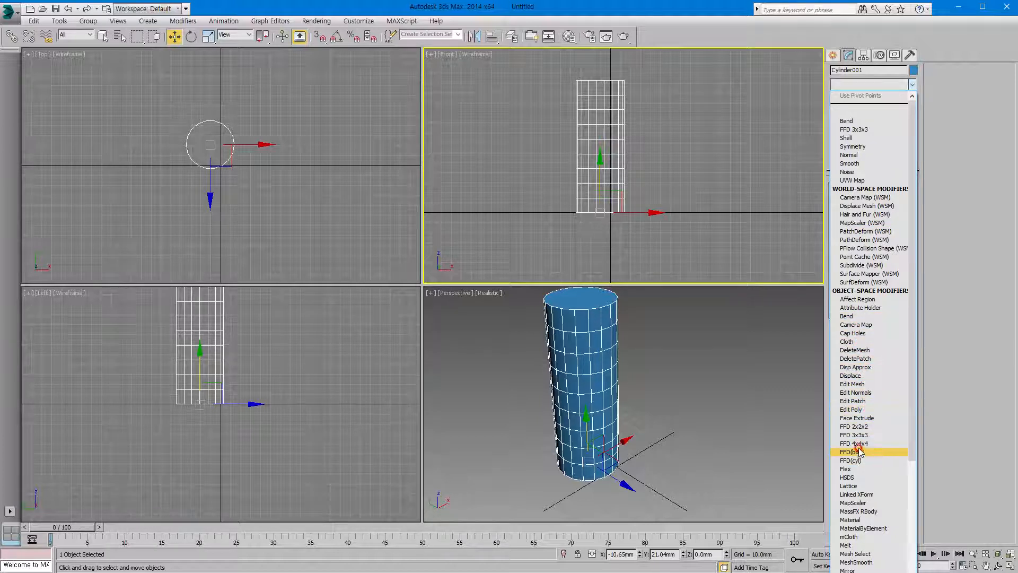
scroll(912, 412, down, 15)
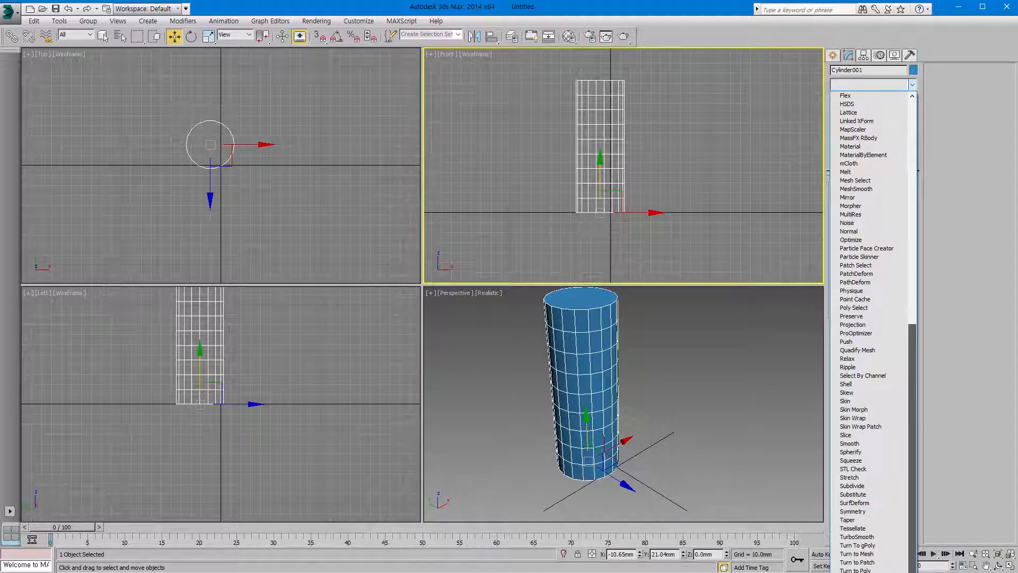
click(843, 519)
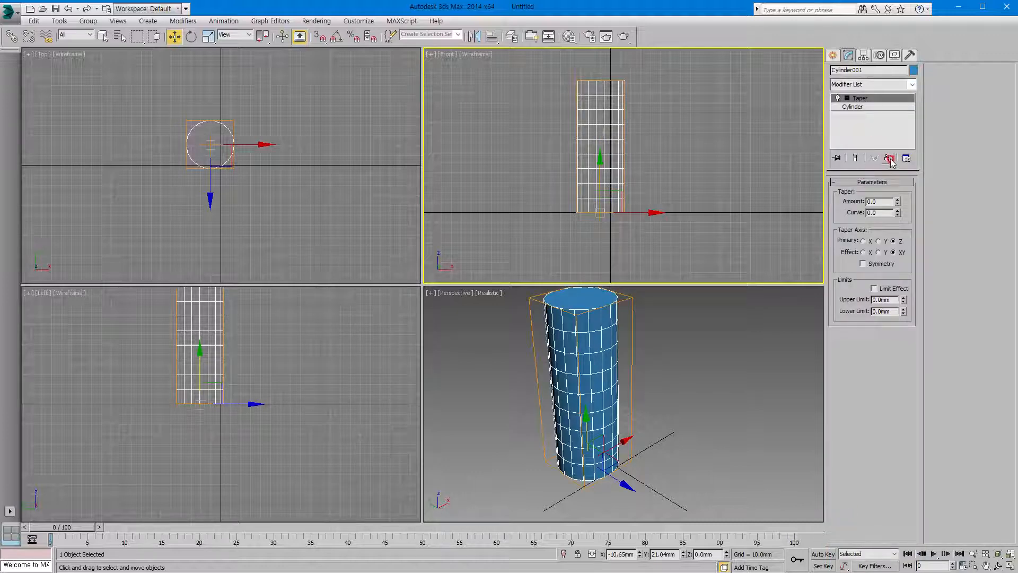
click(889, 158)
Jump to the modifiers starting with T in the modifier list and apply Taper to the cylinder
click(912, 84)
click(853, 85)
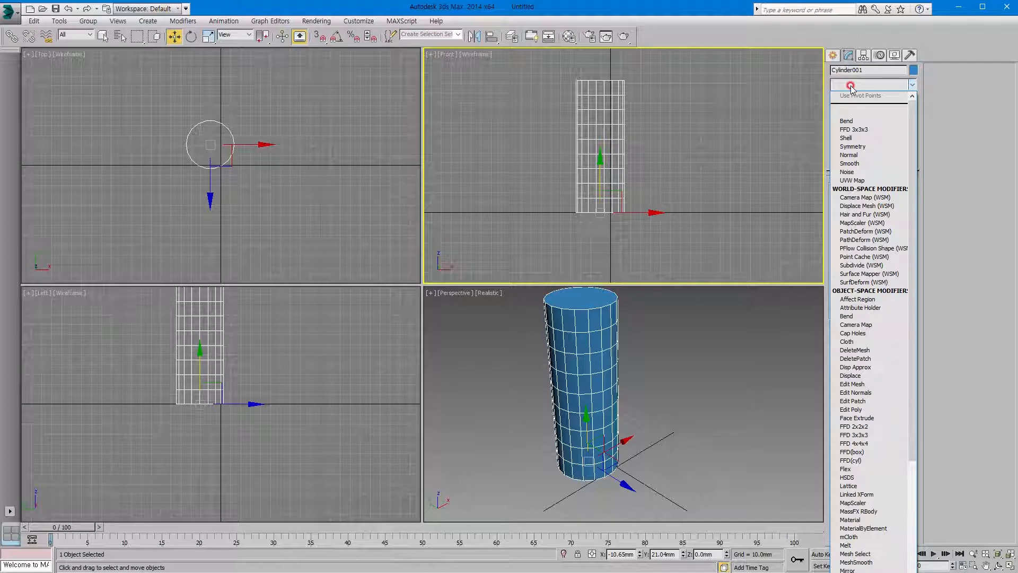
text(t)
key(Return)
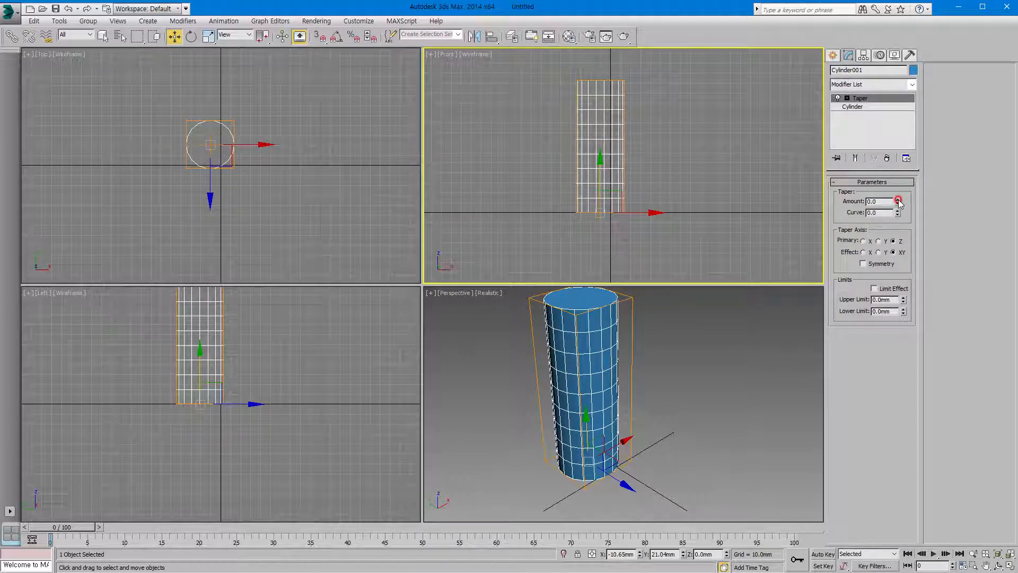
Set the Taper amount to 1.01 and its curve to -2.85 on the cylinder
drag(898, 200, 888, 277)
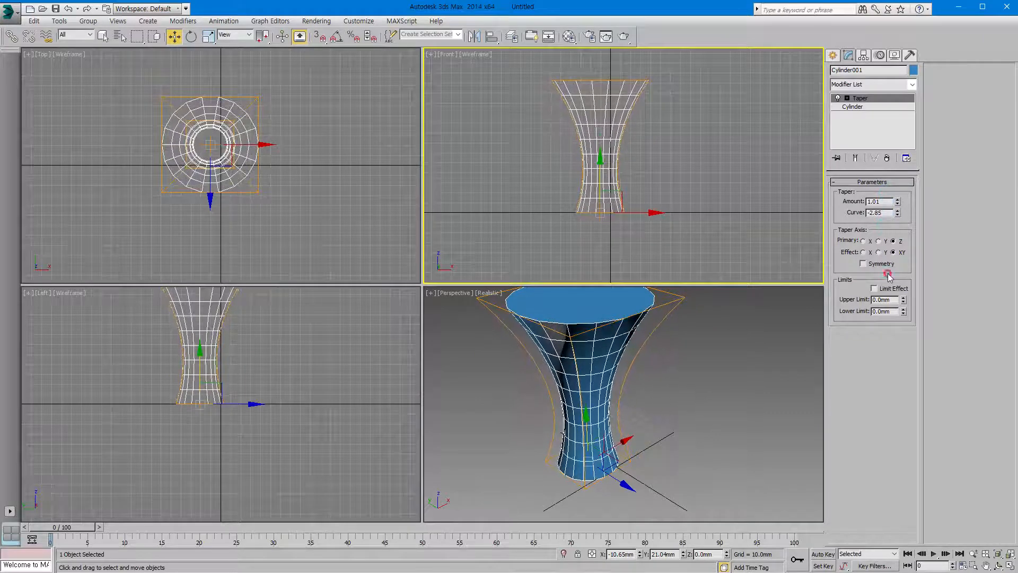
Try the X and Y primary and effect axes of Taper, return to Z and XY, and toggle Symmetry on and off
click(865, 241)
click(878, 241)
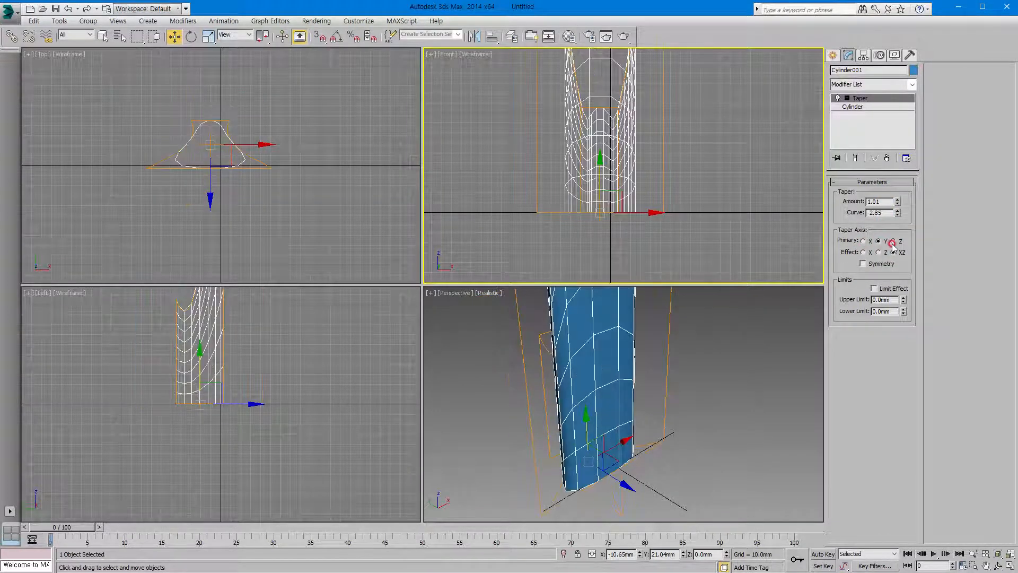
click(893, 241)
click(863, 253)
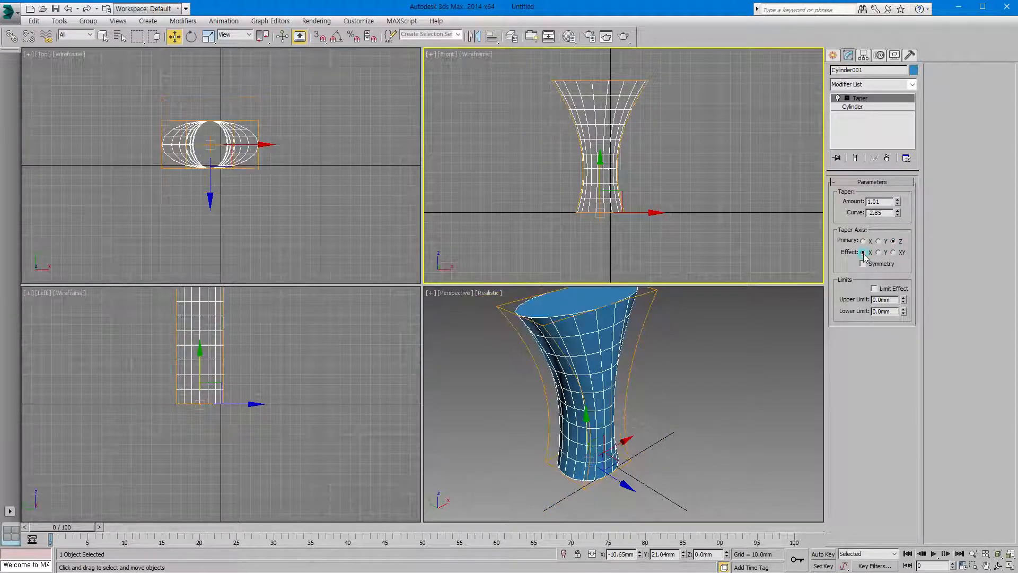
click(878, 253)
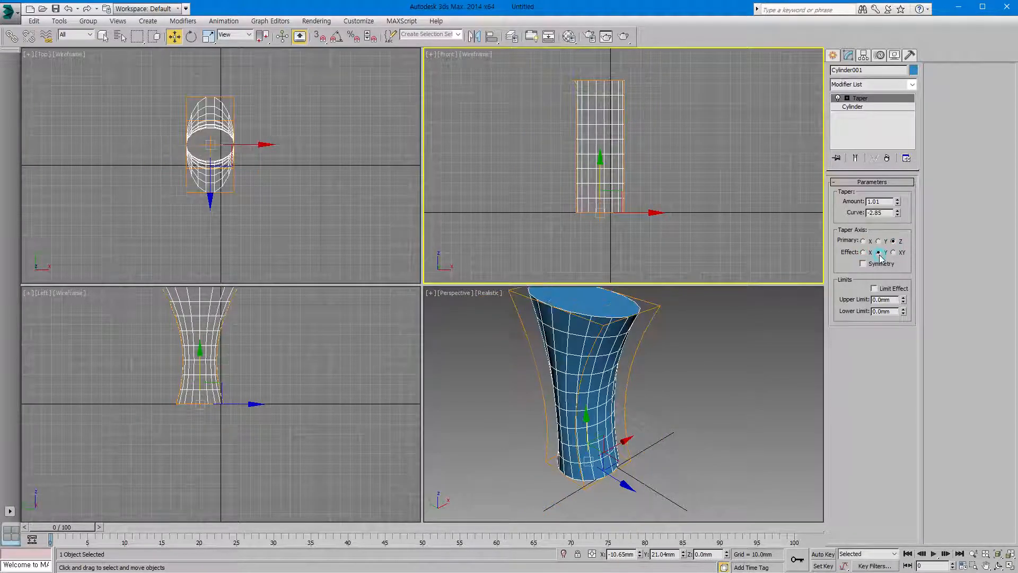
click(894, 254)
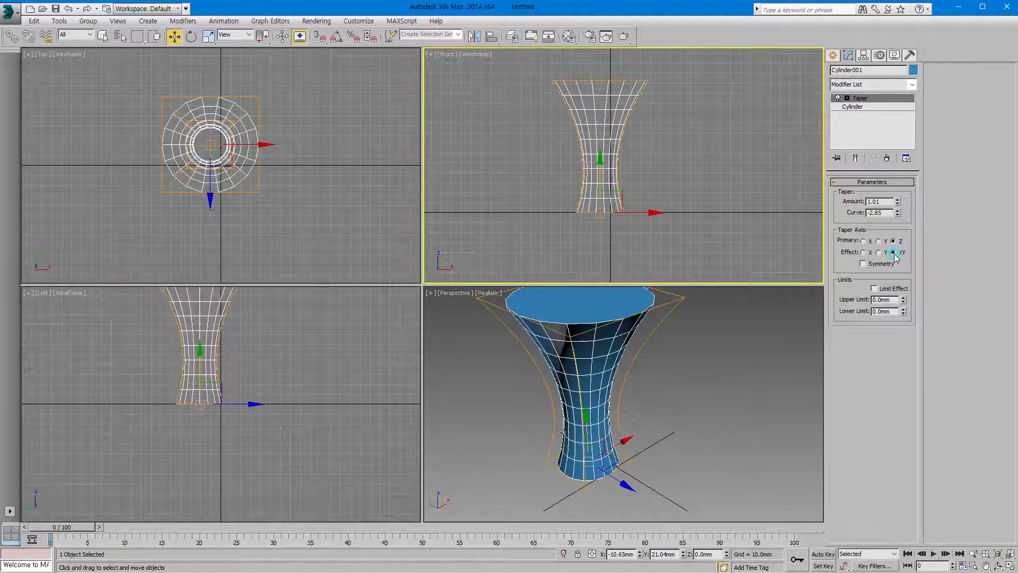
click(869, 265)
click(863, 265)
Raise the Taper gizmo to about 20 mm in Z in the front view
click(848, 98)
click(866, 107)
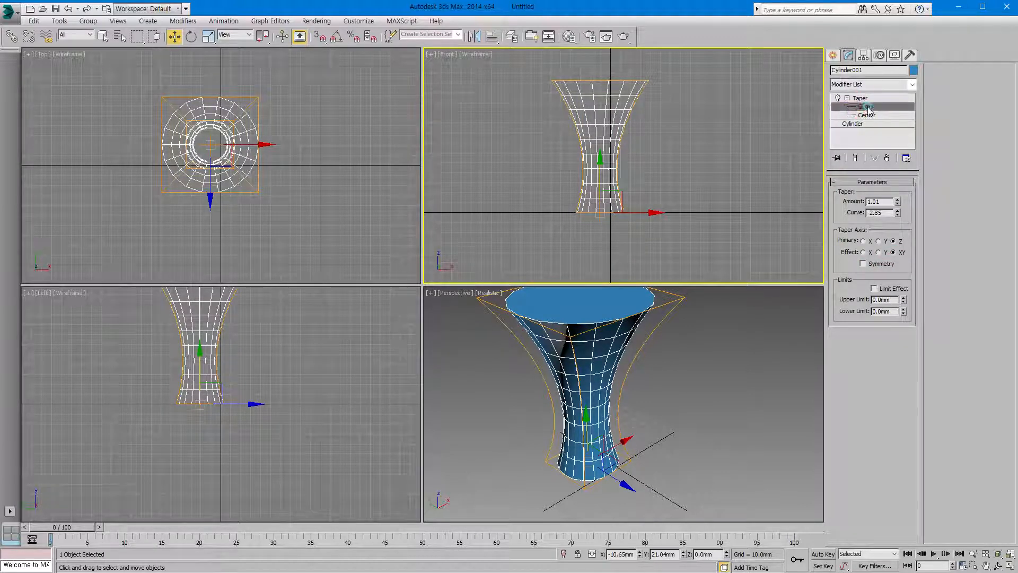
drag(603, 165, 588, 138)
Shift the Taper center along X to about -65 mm in the front view
click(855, 121)
click(856, 116)
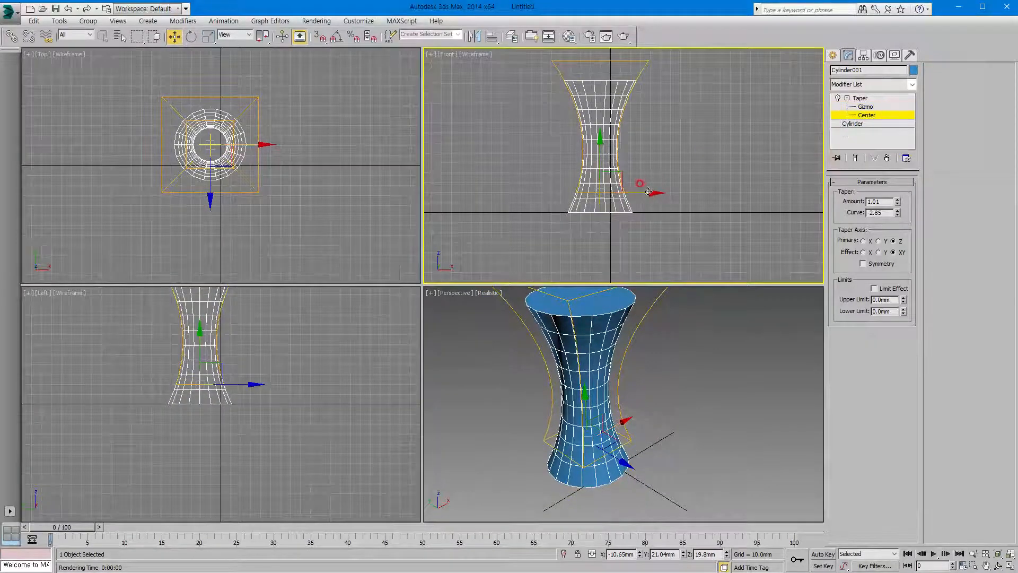
drag(641, 191, 597, 193)
click(712, 272)
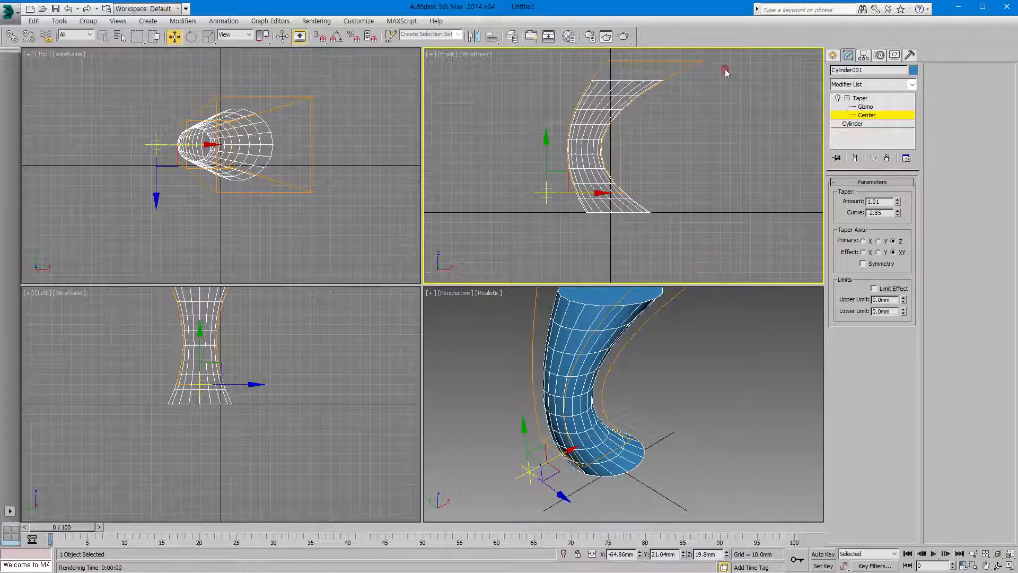
Return to the main Taper level and set the curve to 4.5
click(847, 99)
click(873, 132)
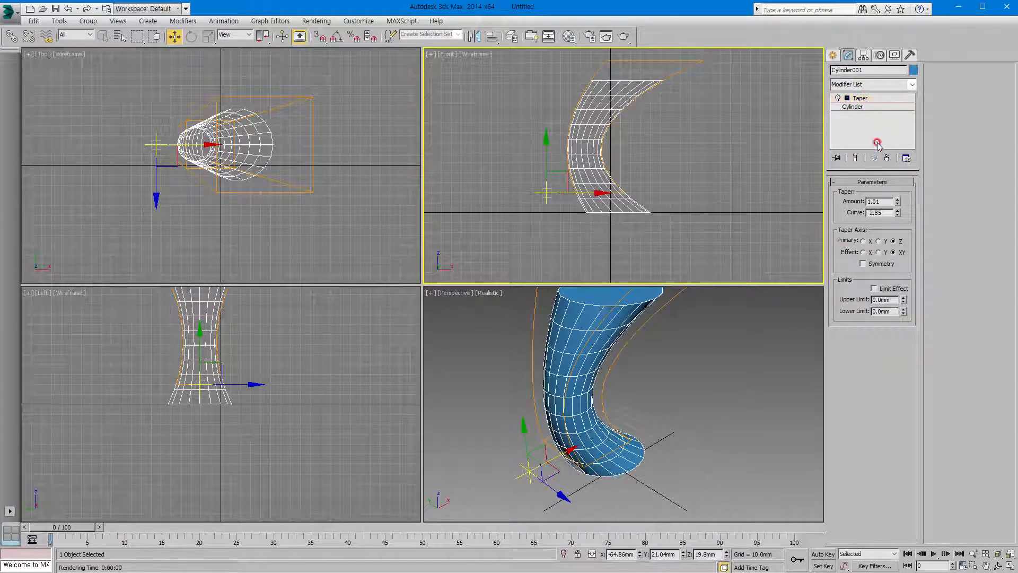
click(880, 99)
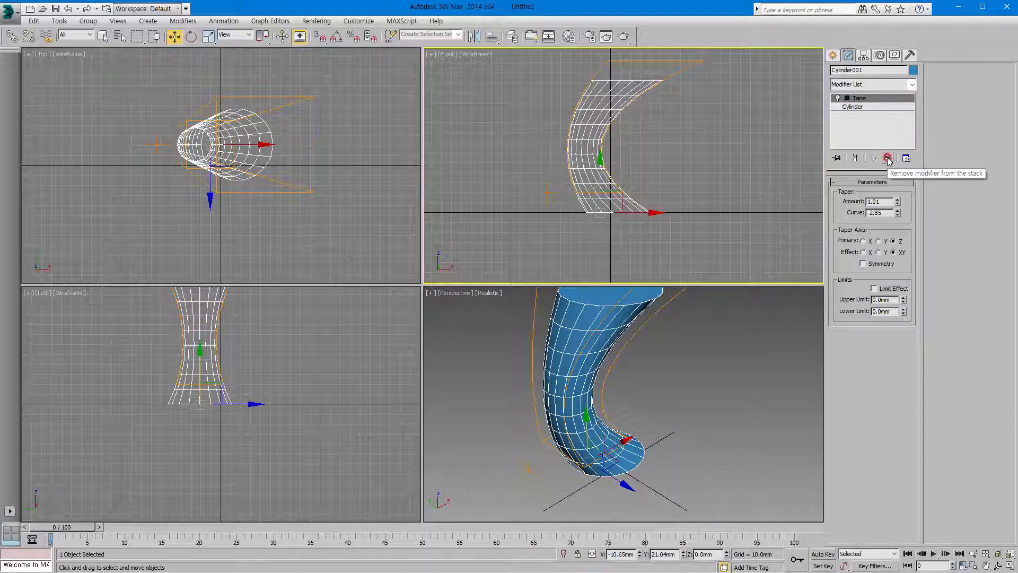
click(898, 213)
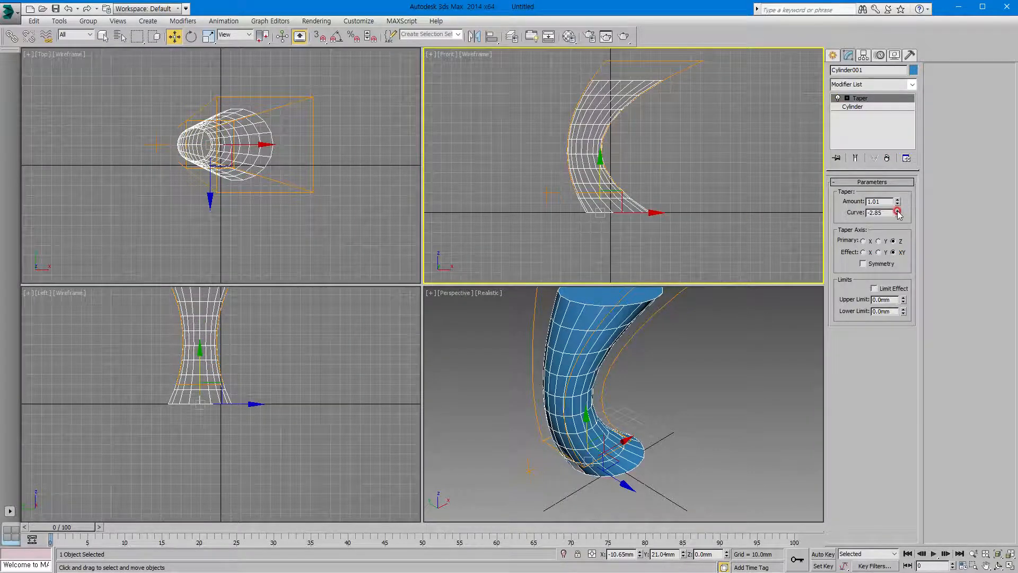
drag(899, 213, 854, 183)
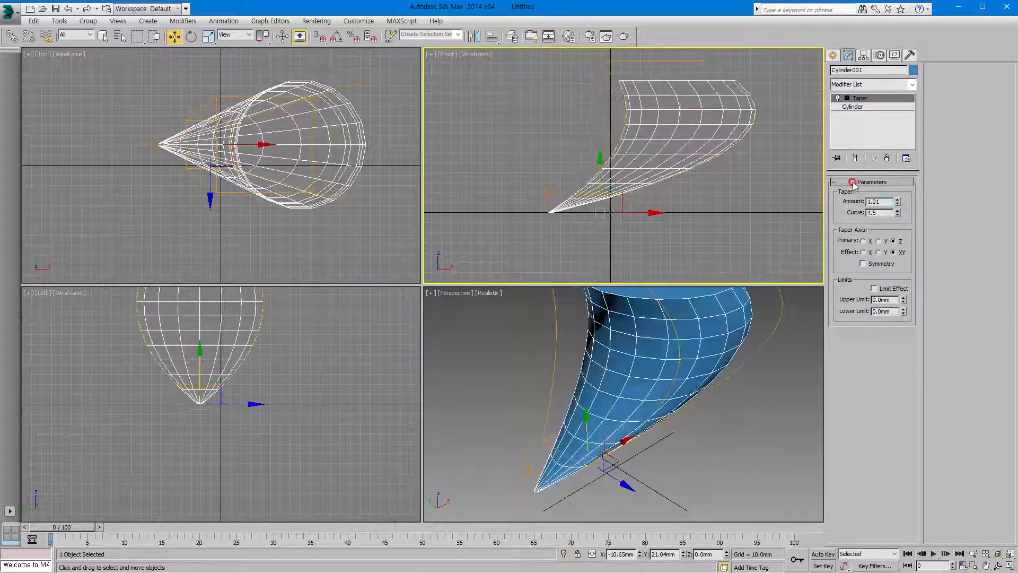
Move the Taper center along X to about -12 mm and set the Taper amount to -0.55
click(847, 98)
click(865, 114)
click(641, 194)
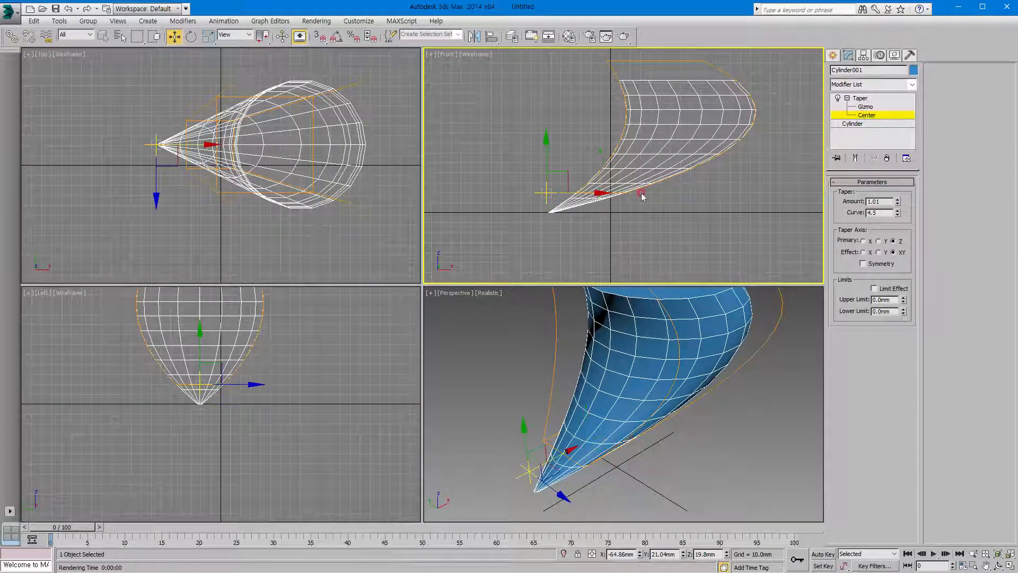
drag(603, 194, 657, 194)
click(903, 203)
drag(896, 204, 896, 171)
Lower the Taper gizmo to about -5 mm in Z in the front view and activate the perspective view
click(865, 106)
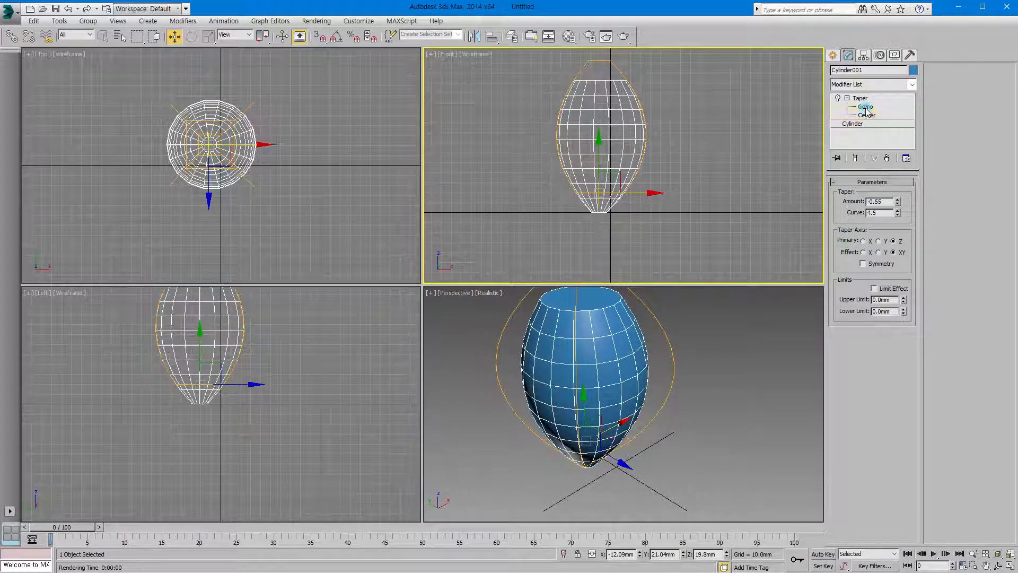
drag(598, 143, 599, 168)
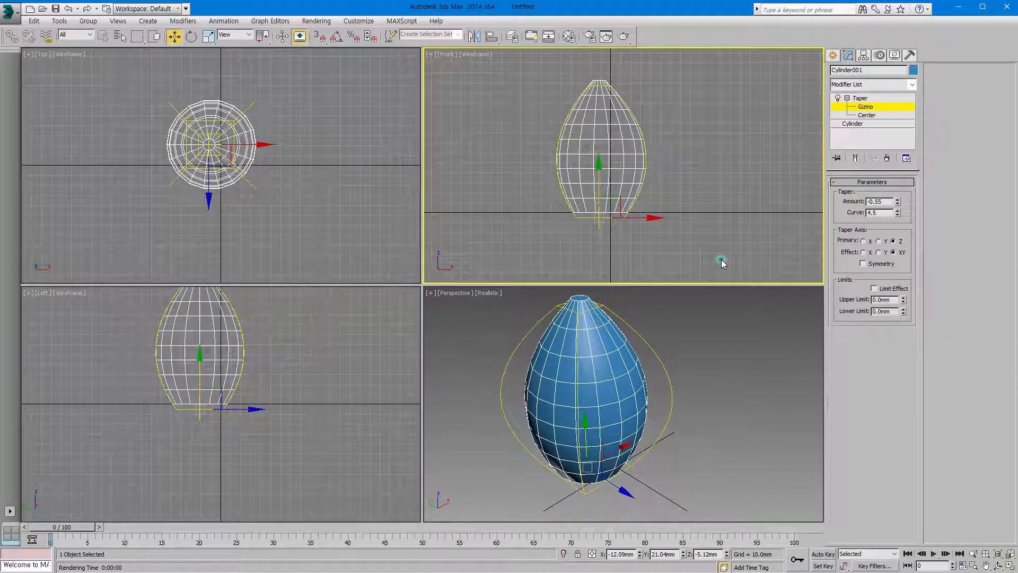
right_click(712, 386)
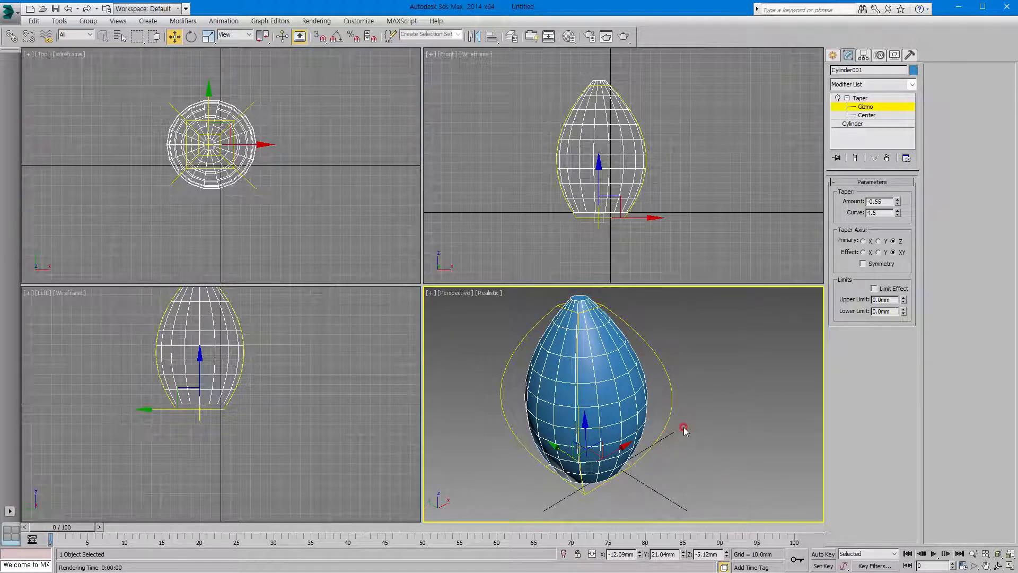
Collapse the Taper sub-levels and remove Taper from the cylinder's modifier stack
click(847, 97)
click(881, 158)
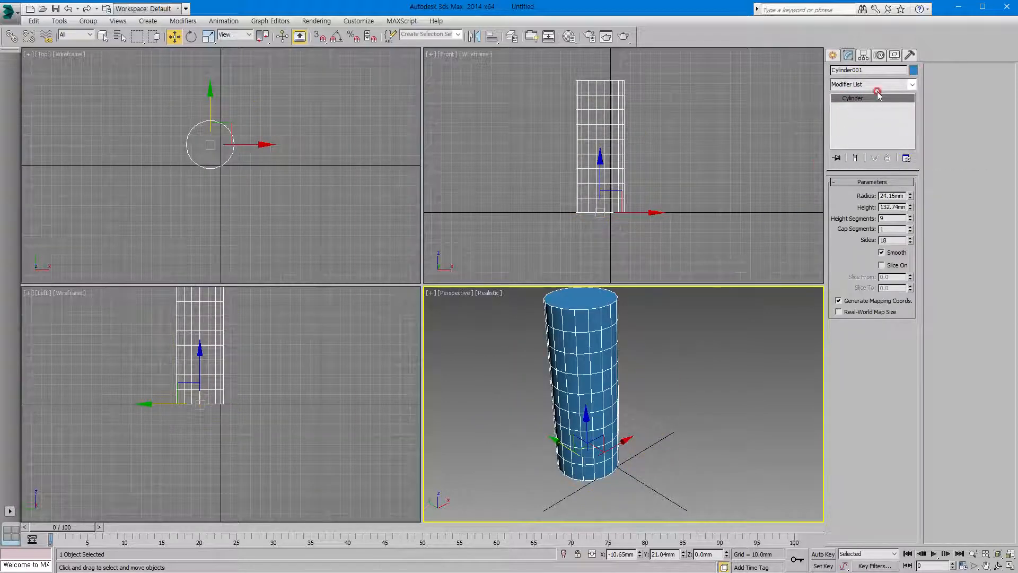
Apply the Twist modifier to the cylinder and set its angle to 304.5
click(897, 86)
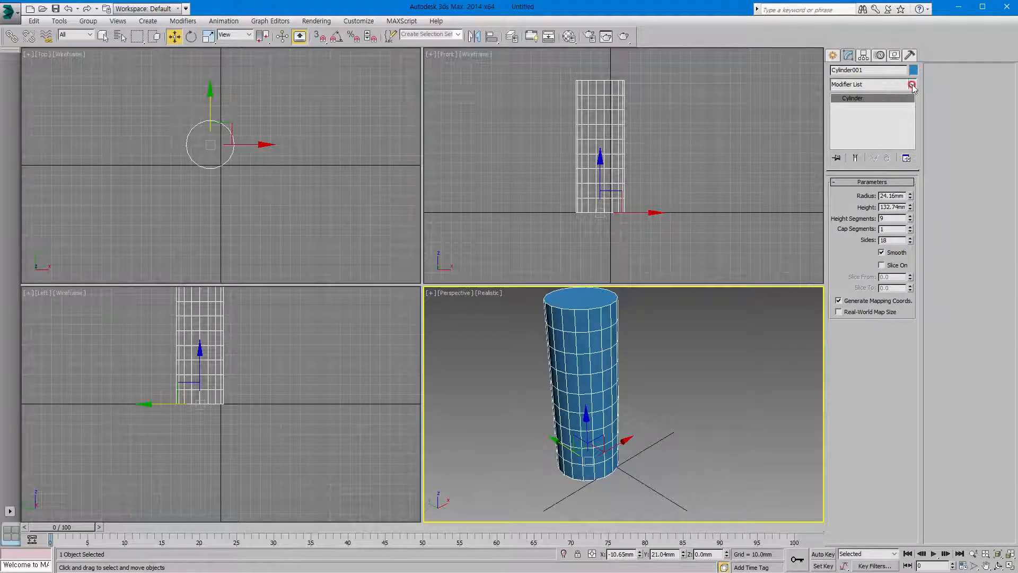
text(tw)
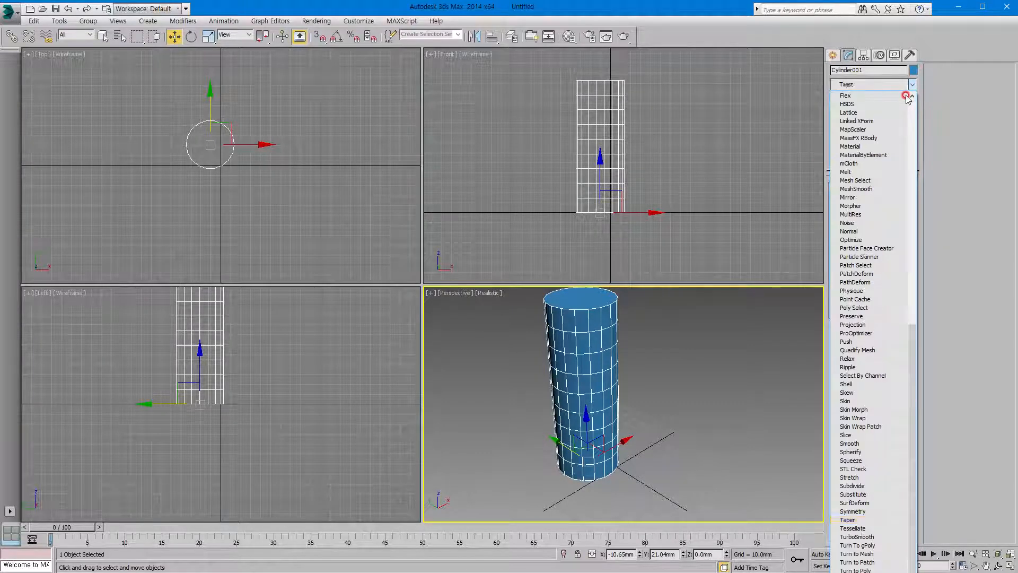
key(Return)
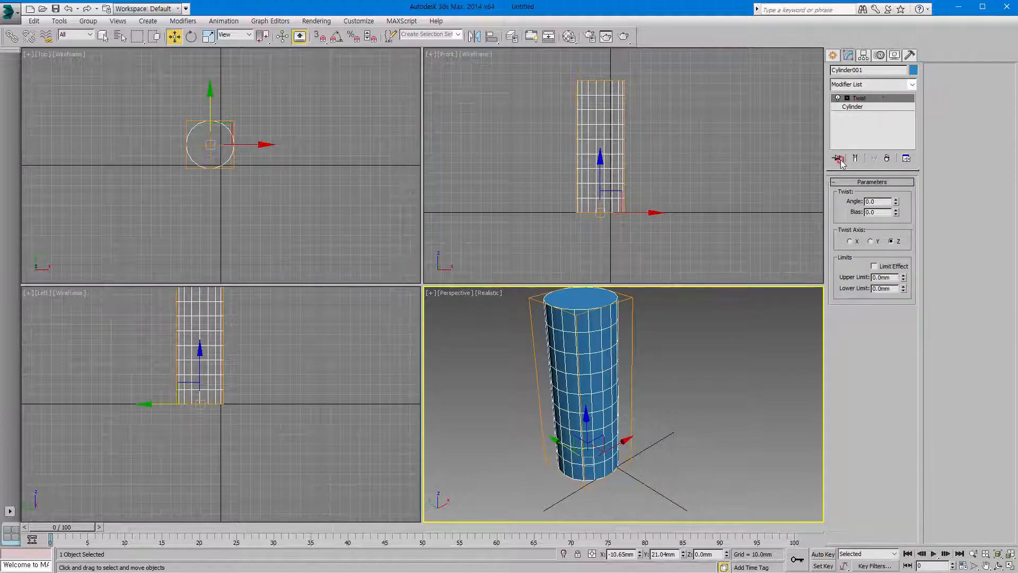
click(895, 201)
drag(896, 202, 904, 215)
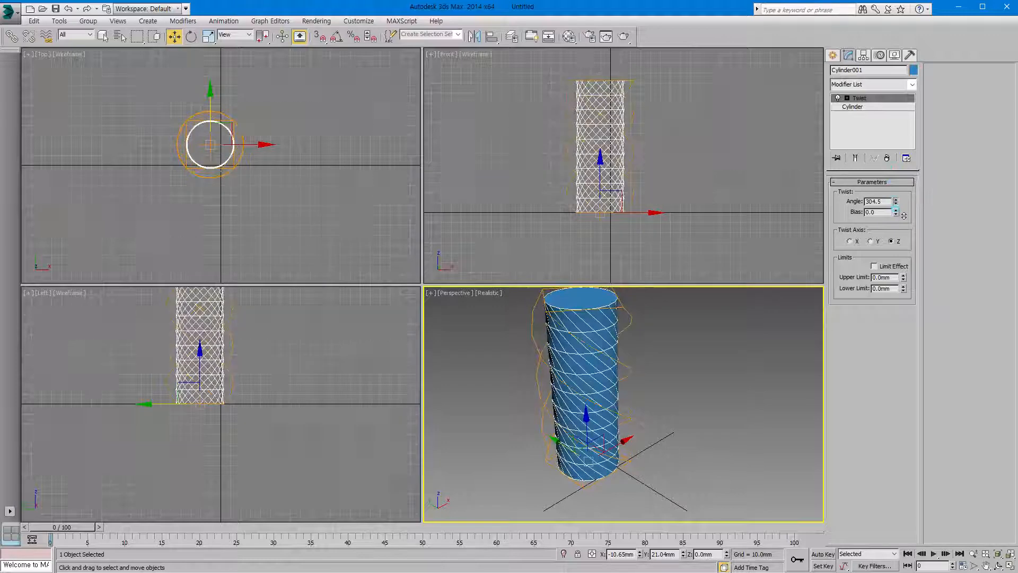
Deselect the twisted cylinder, render the perspective view to check its surface, and close the render
click(813, 369)
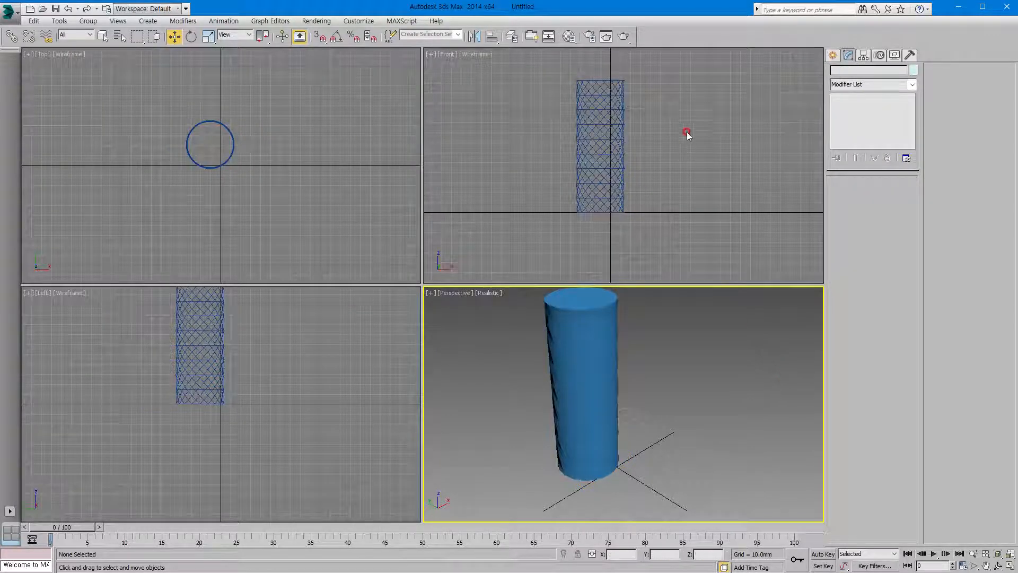
click(624, 38)
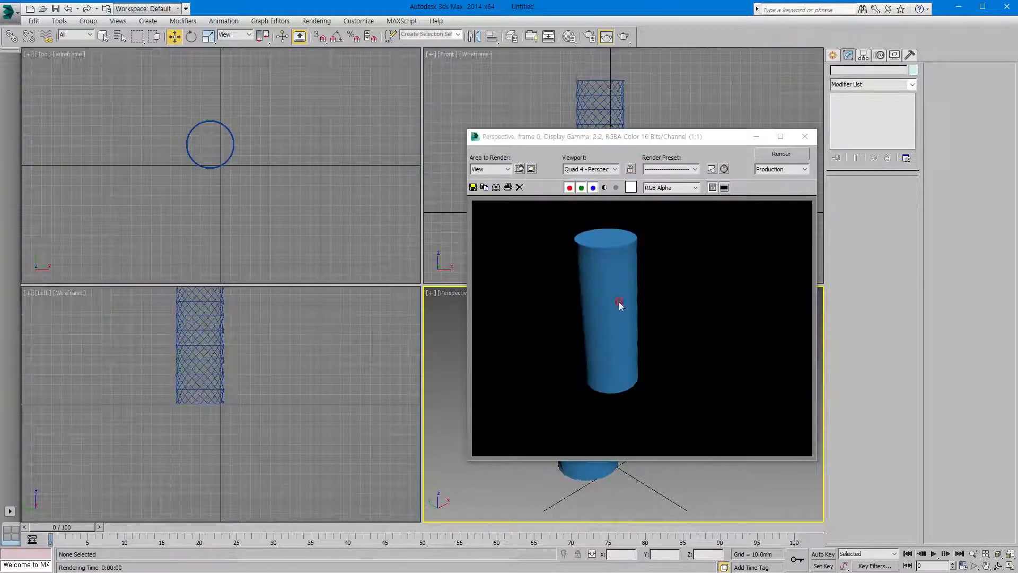
click(804, 136)
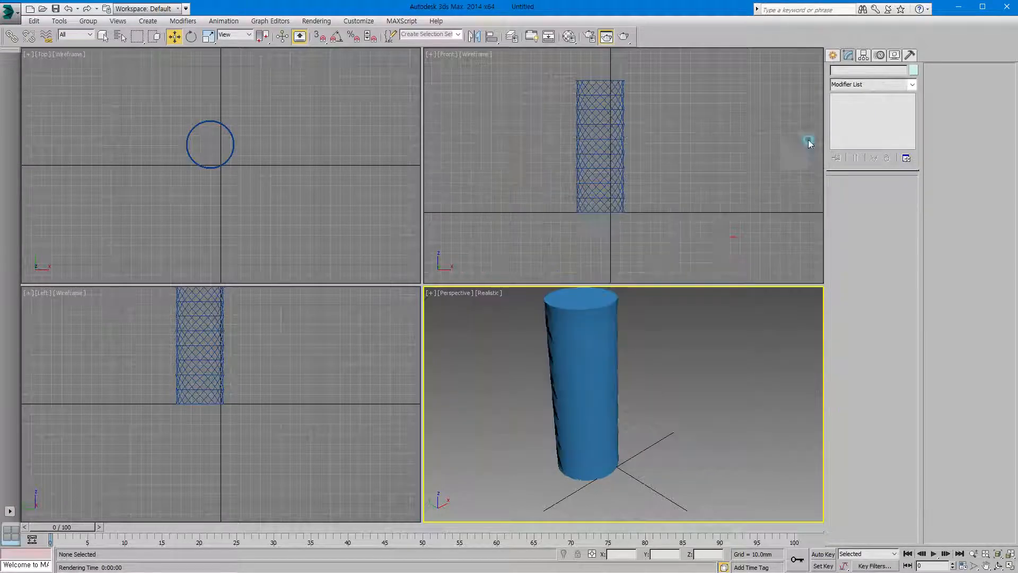
Turn off Smooth in the cylinder's base parameters below Twist and test-render the perspective view
click(604, 336)
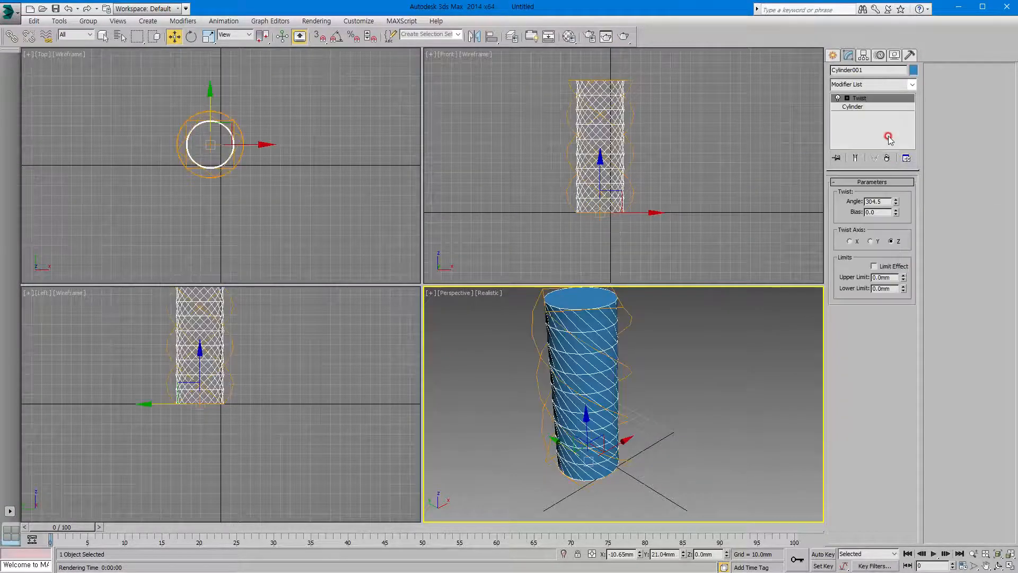
click(854, 106)
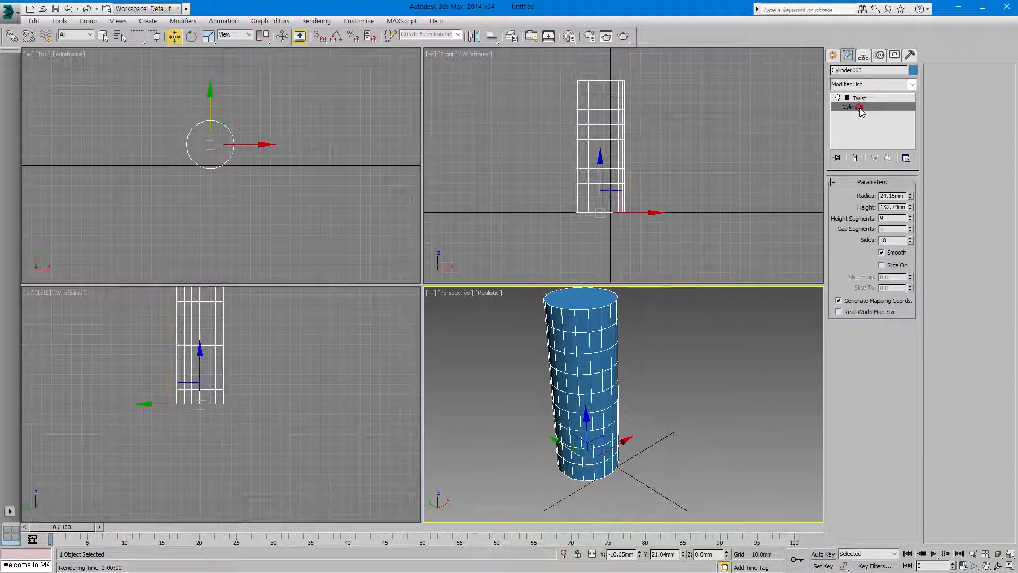
click(882, 252)
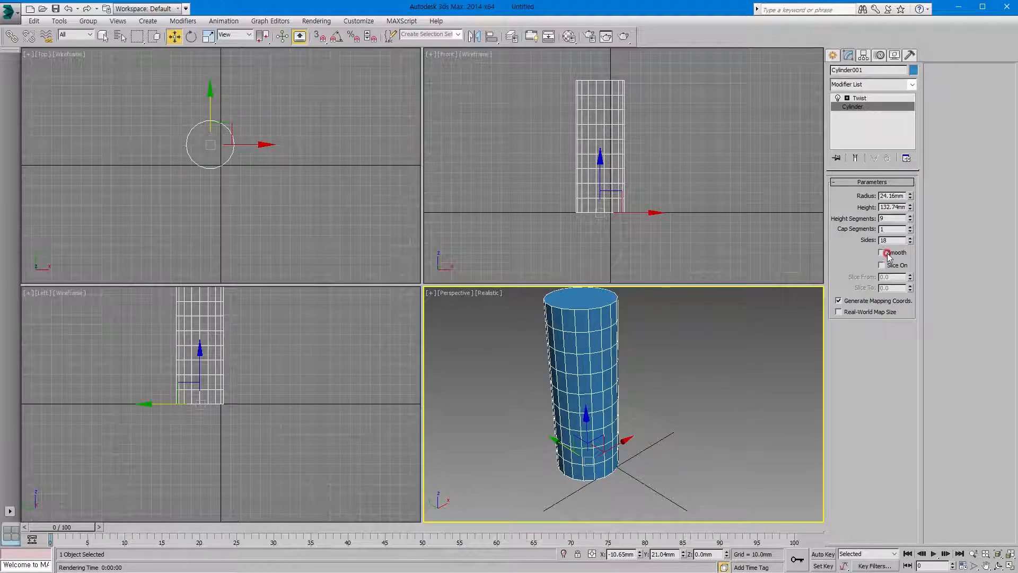
click(620, 336)
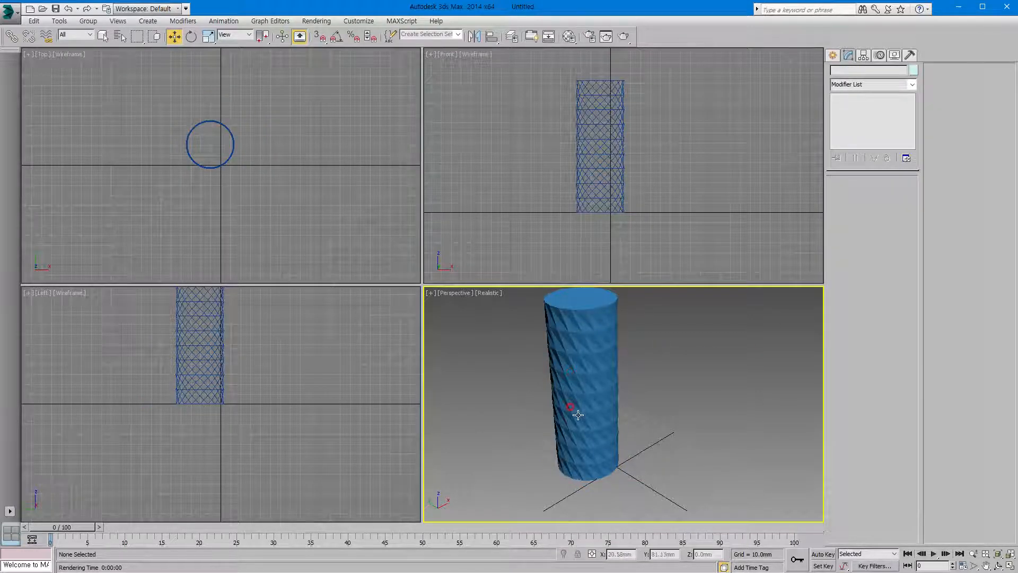
click(623, 36)
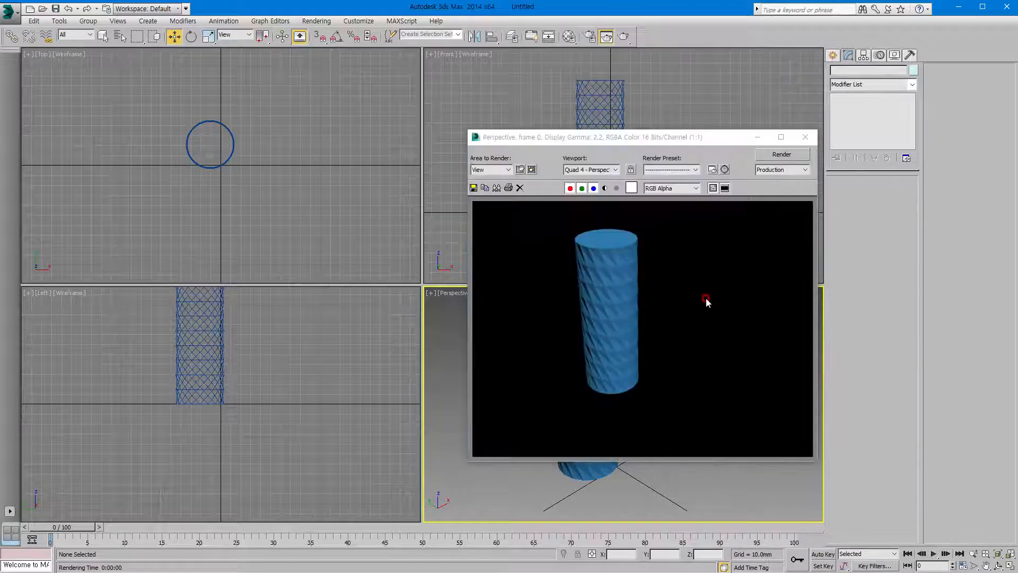
click(799, 137)
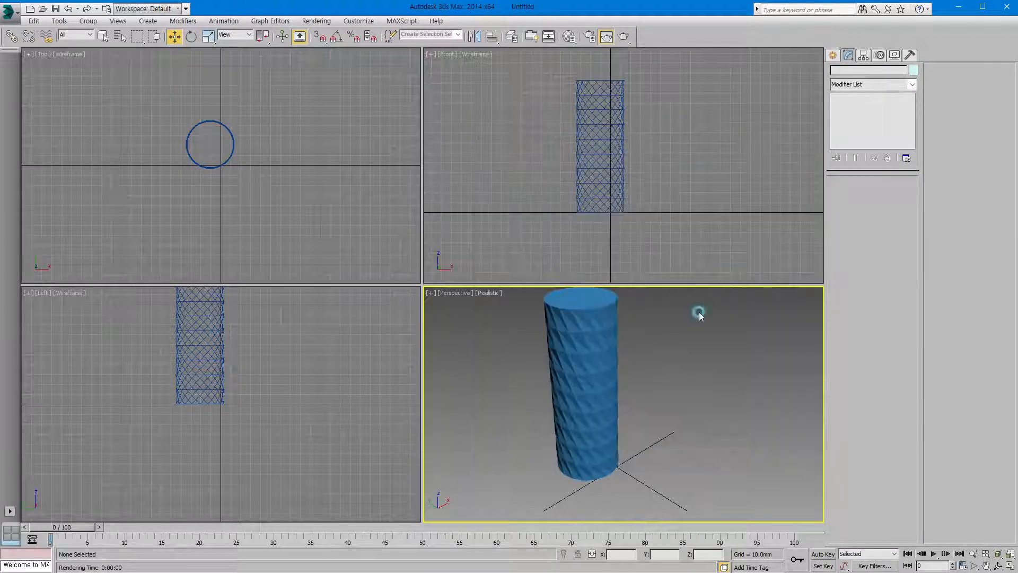
Select the cylinder and remove Twist from its modifier stack
click(605, 364)
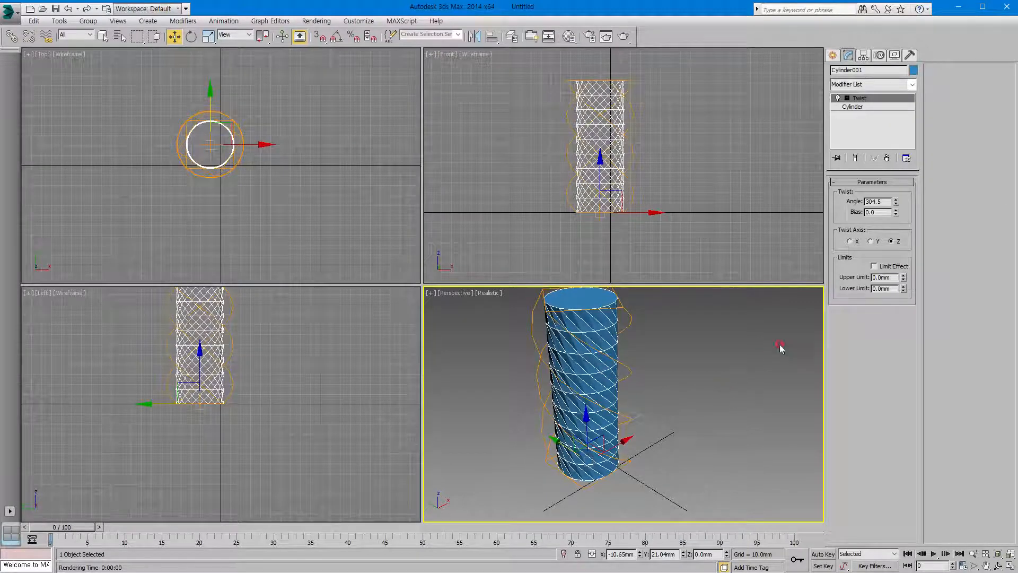
click(886, 159)
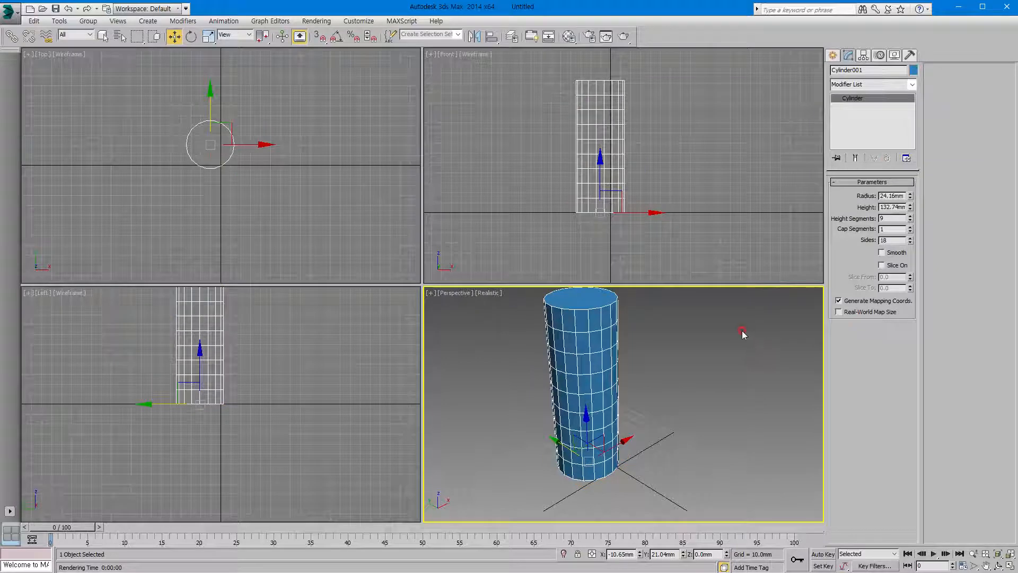
Move the cylinder along X in the front view to about -0.5 mm, near the grid's vertical center line
click(651, 212)
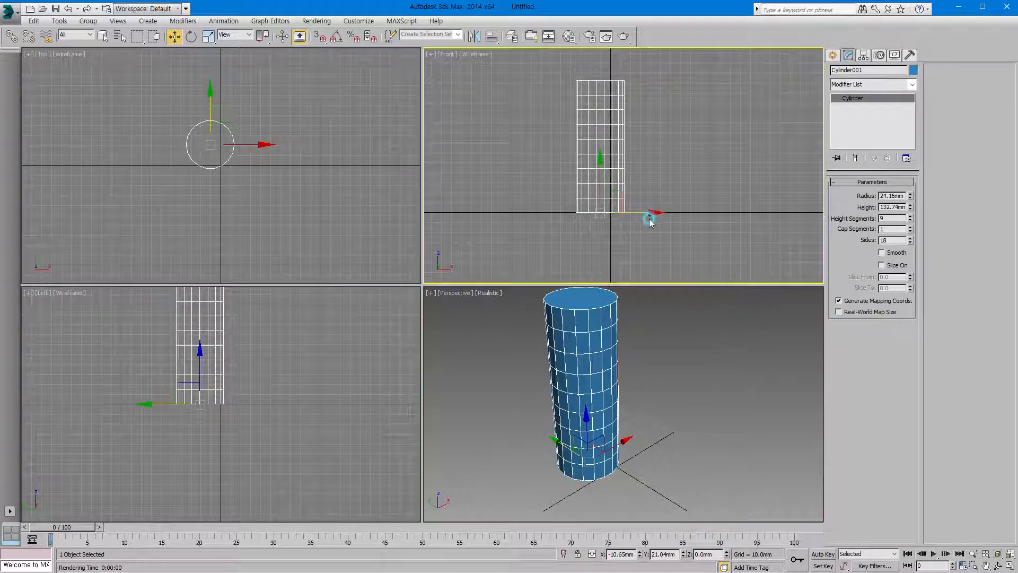
drag(647, 210, 719, 192)
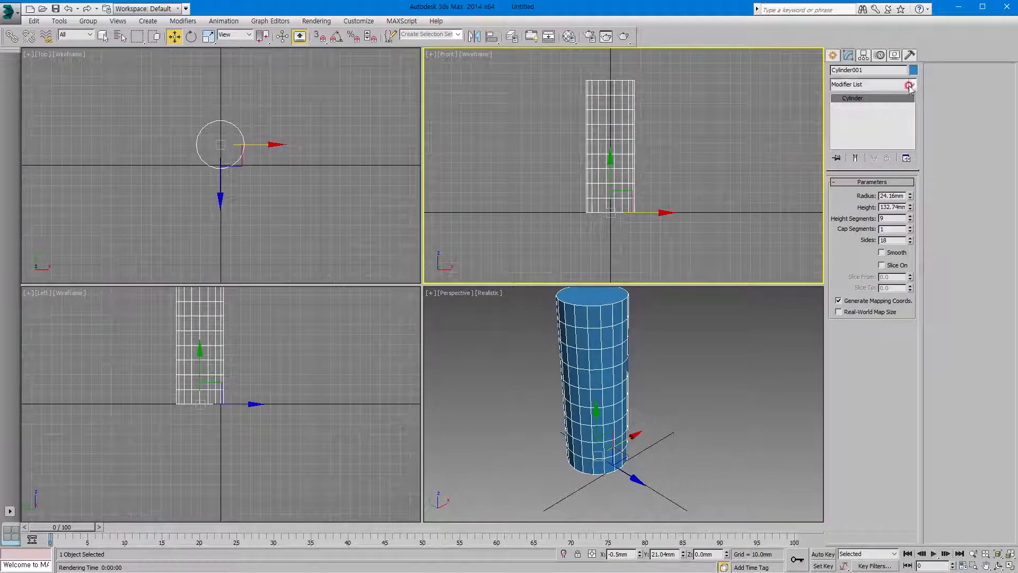
Apply an FFD 2x2x2 modifier to the cylinder and enter its Control Points level
click(910, 86)
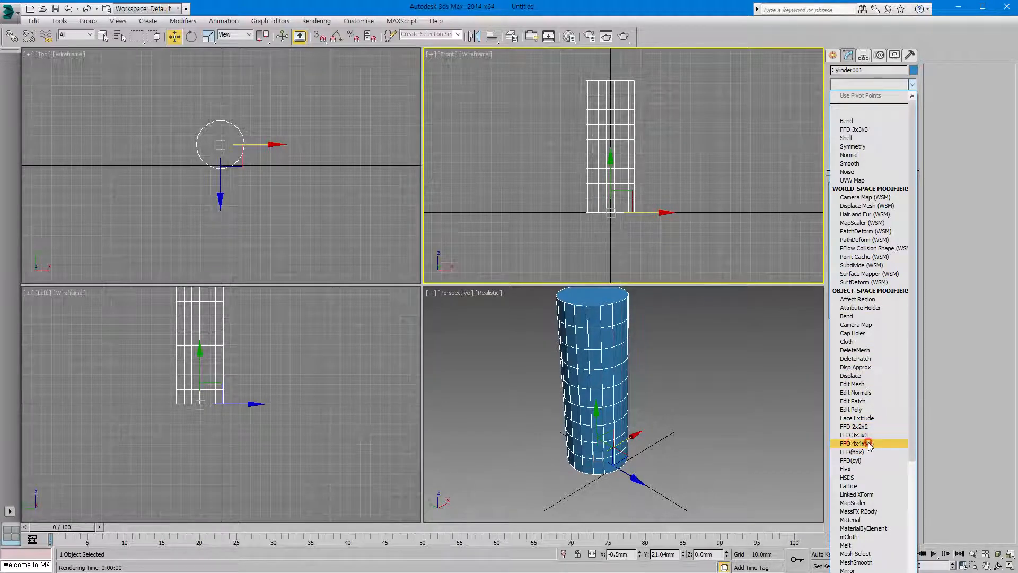
click(856, 426)
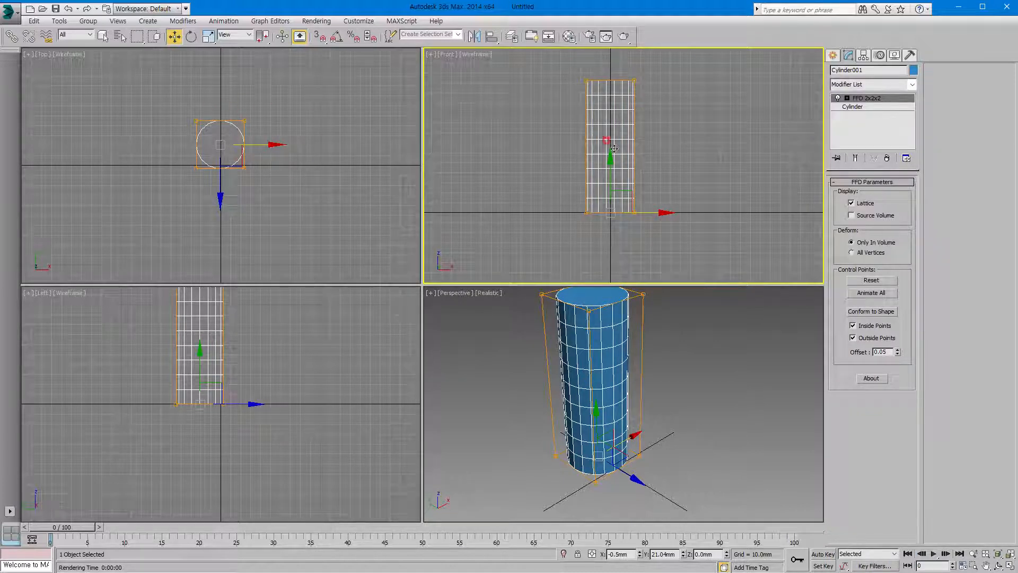
click(847, 98)
click(874, 106)
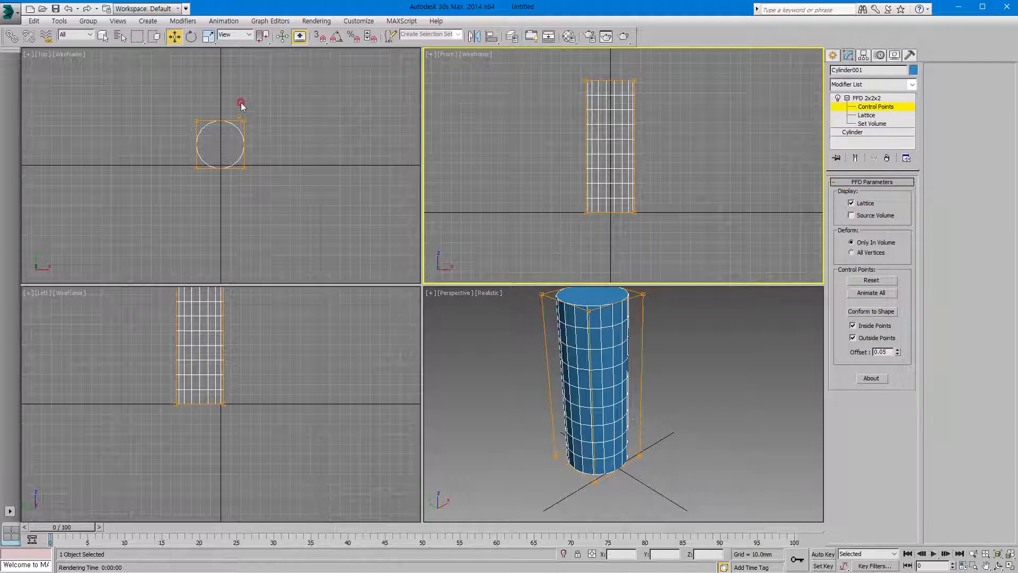
Move the upper-right, lower-left and lower-right FFD lattice corners outward in the top view, skewing the round profile into a slanted oval
click(244, 121)
drag(265, 98, 288, 76)
click(190, 170)
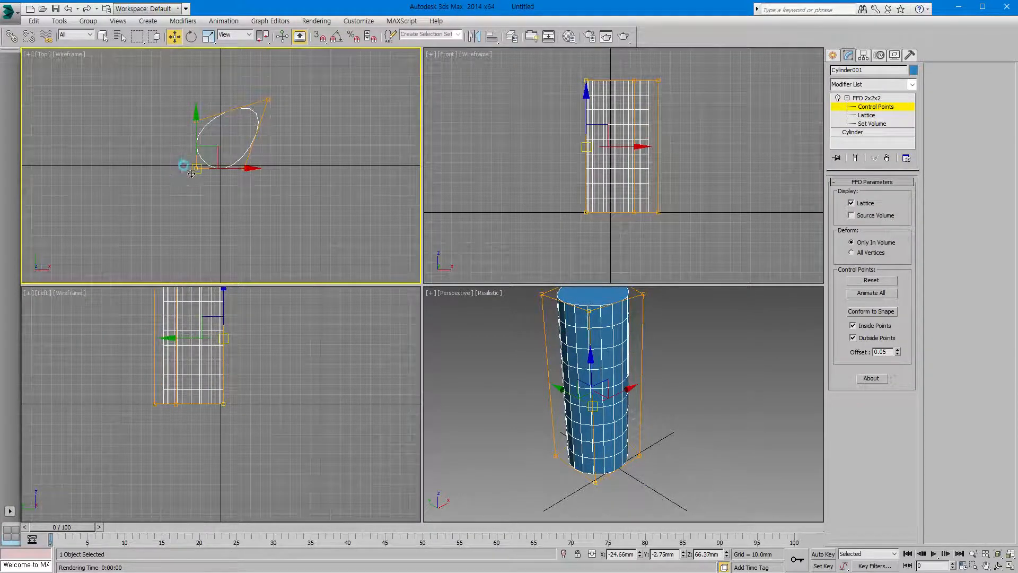
drag(188, 170, 166, 190)
click(351, 278)
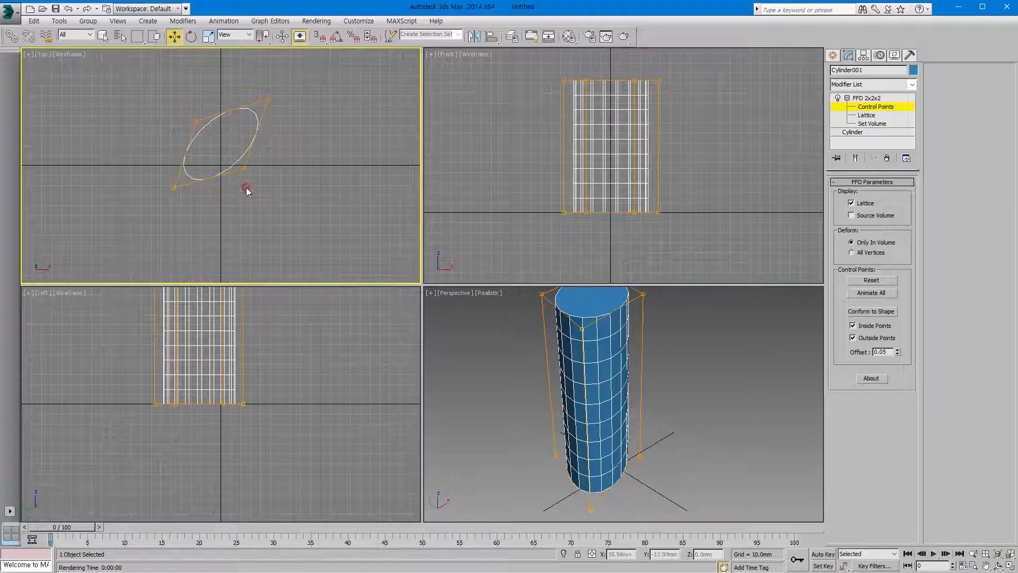
drag(252, 183, 263, 159)
click(262, 130)
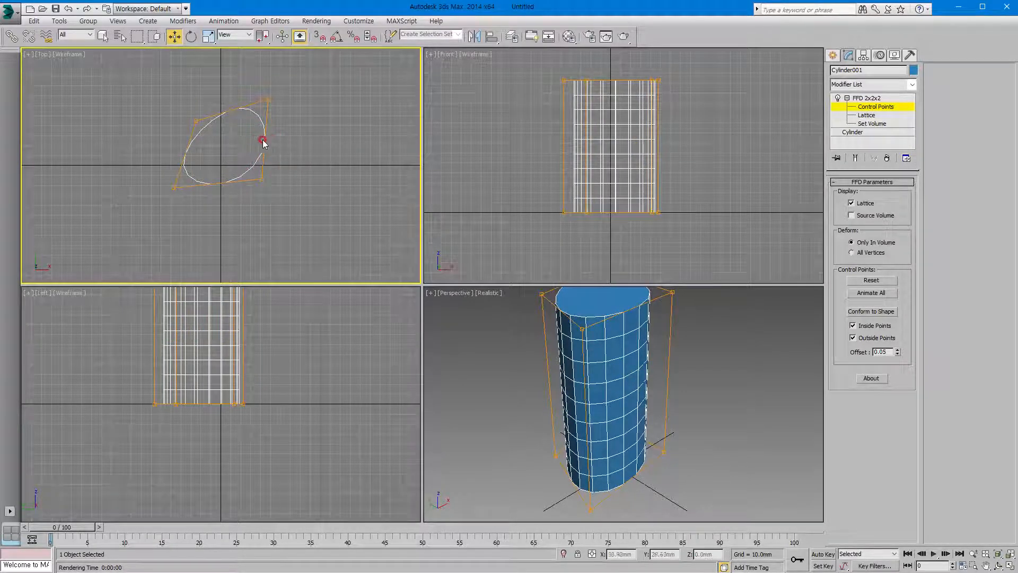
Add an FFD 3x3x3 modifier above FFD 2x2x2 and pull its upper and lower middle control points inward in the top view
click(847, 100)
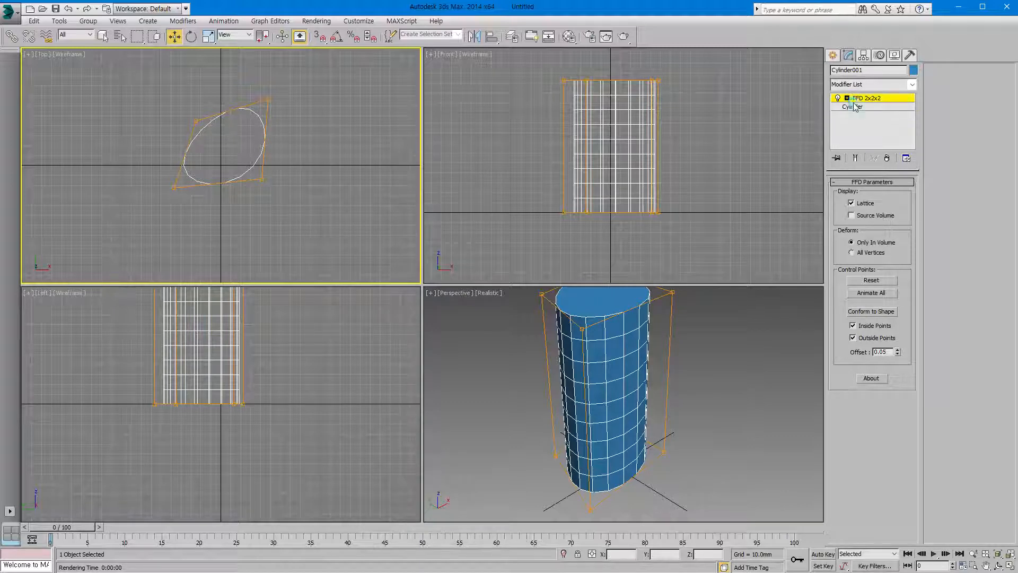
click(912, 86)
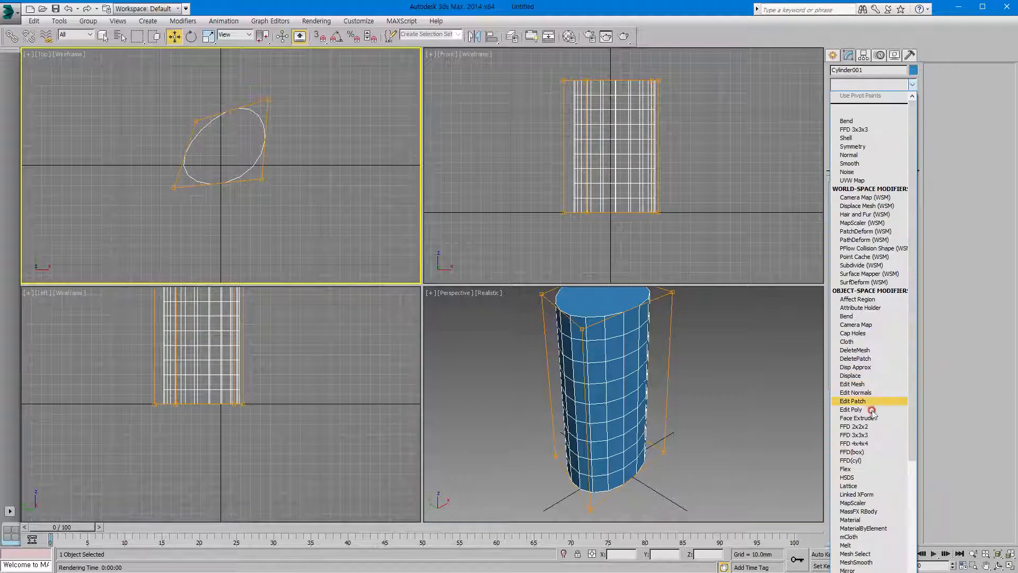
click(851, 434)
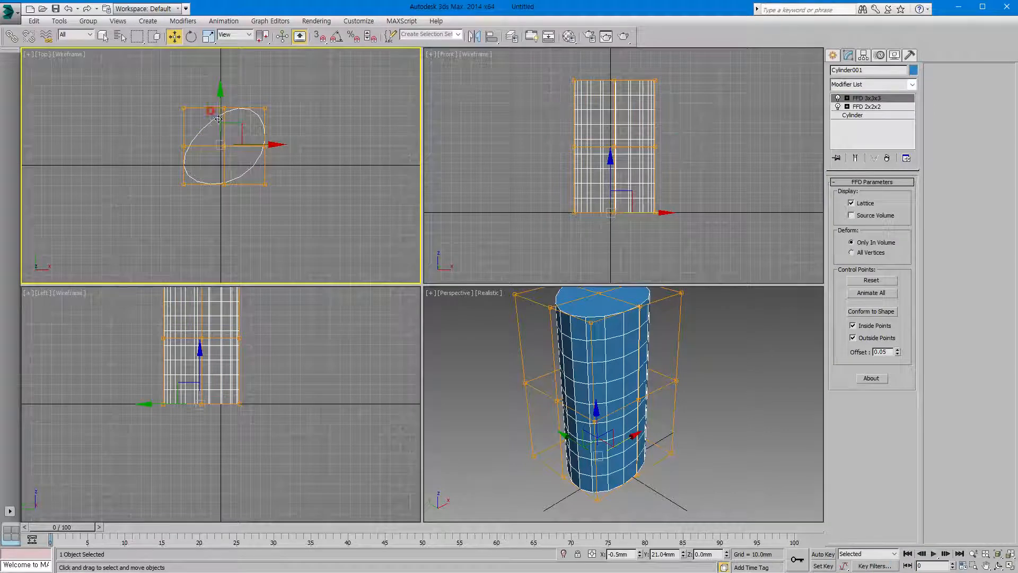
key(1)
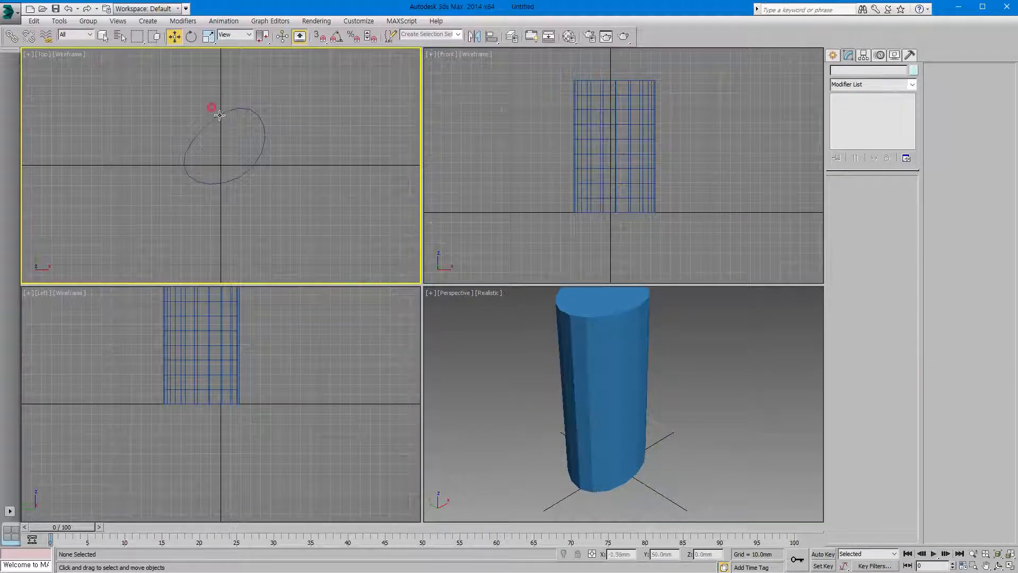
key(1)
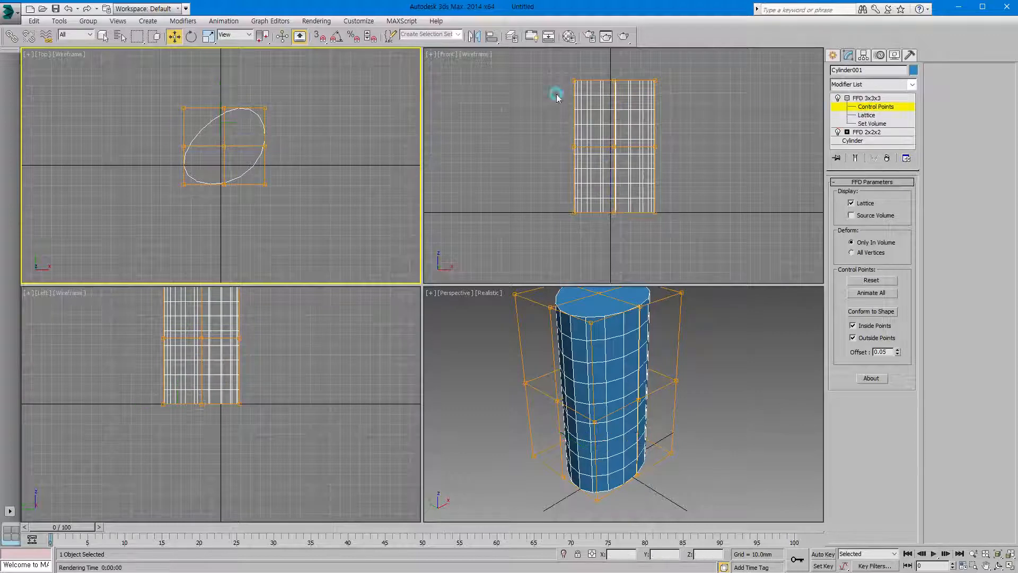
mouse_move(216, 96)
mouse_down()
mouse_move(232, 117)
mouse_move(221, 86)
mouse_move(219, 115)
mouse_up()
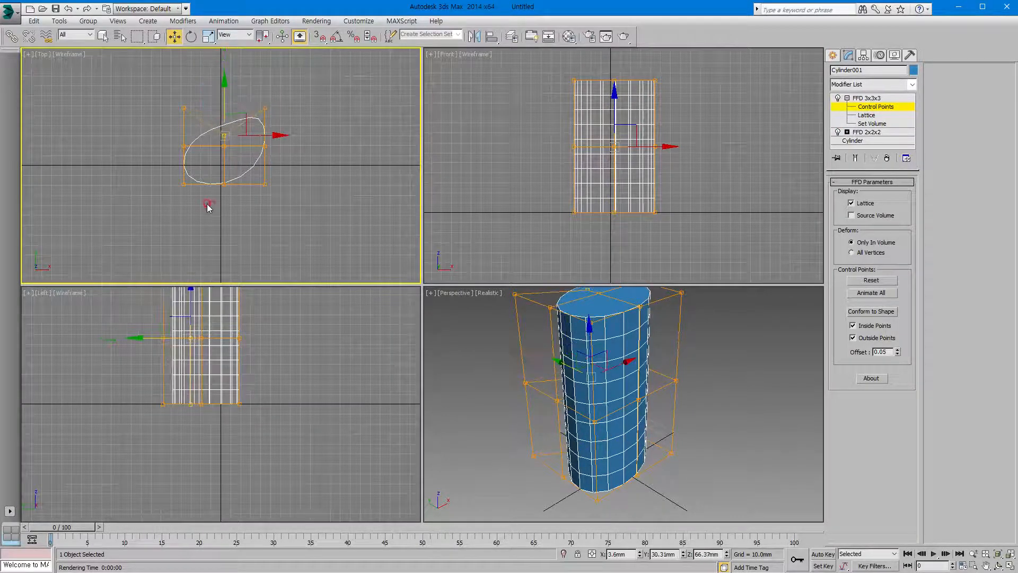
drag(216, 200, 222, 124)
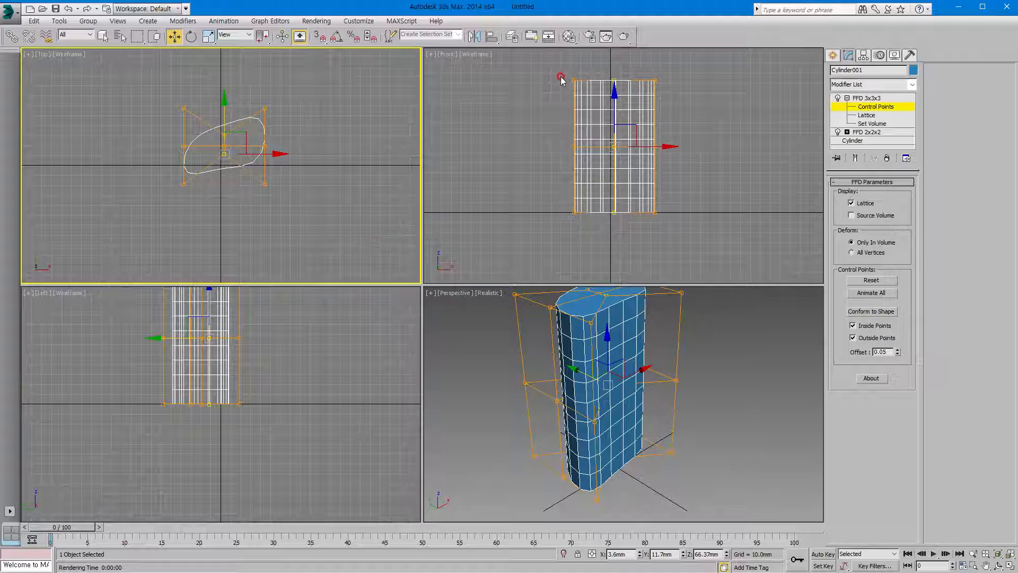
Rotate the top row of control points clockwise in the front view and shift it to about X 66.9 mm, bending the cylinder sideways
drag(557, 69, 698, 120)
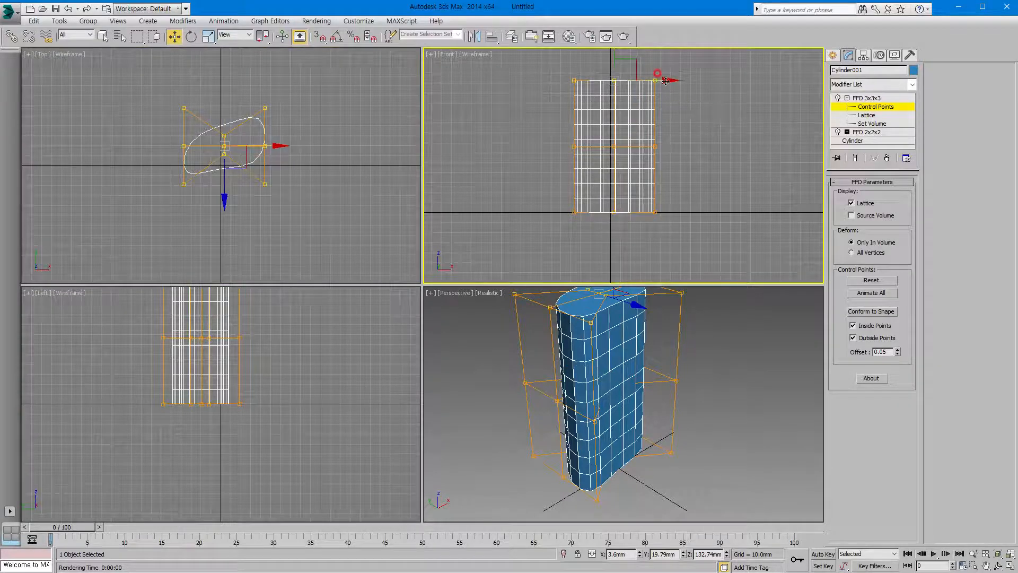
right_click(617, 85)
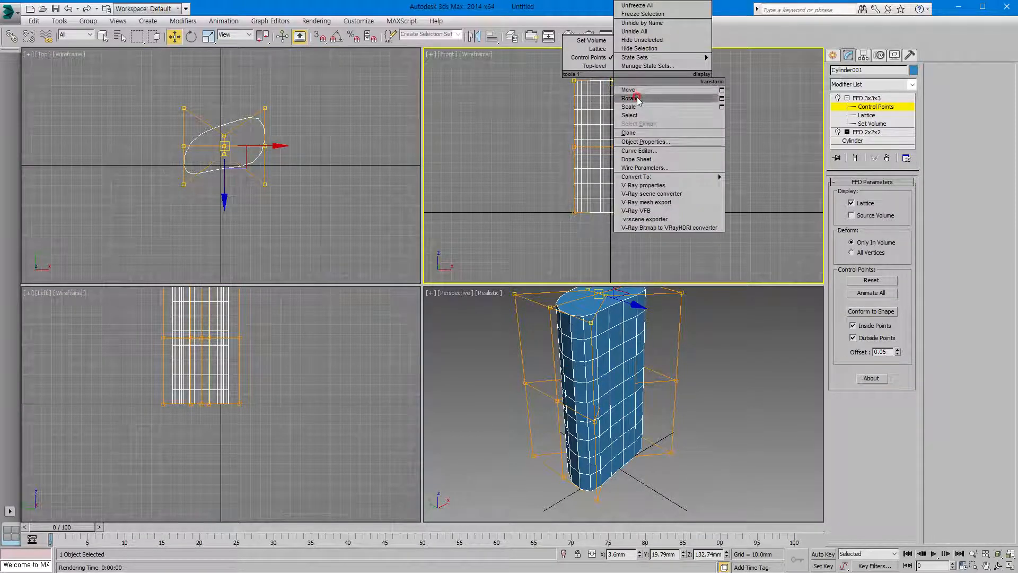
click(633, 97)
drag(664, 91, 735, 86)
right_click(655, 89)
click(663, 94)
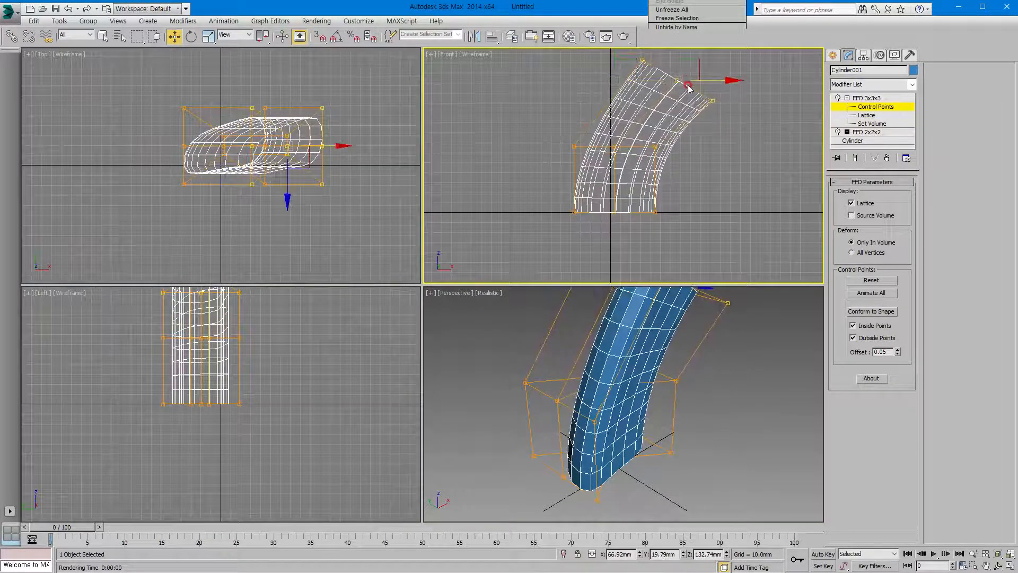
right_click(688, 84)
click(703, 105)
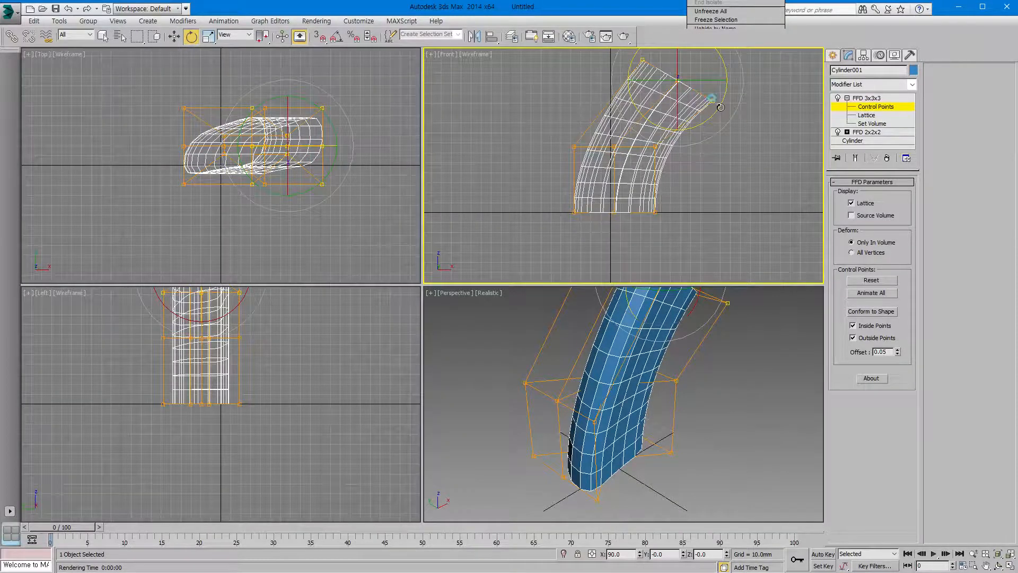
drag(713, 102, 710, 127)
middle_drag(704, 96, 704, 147)
In the front view, raise the left middle control points to about Z 108.5 mm and move the center ones to about X 6.3, Z 80.3 mm
right_click(552, 183)
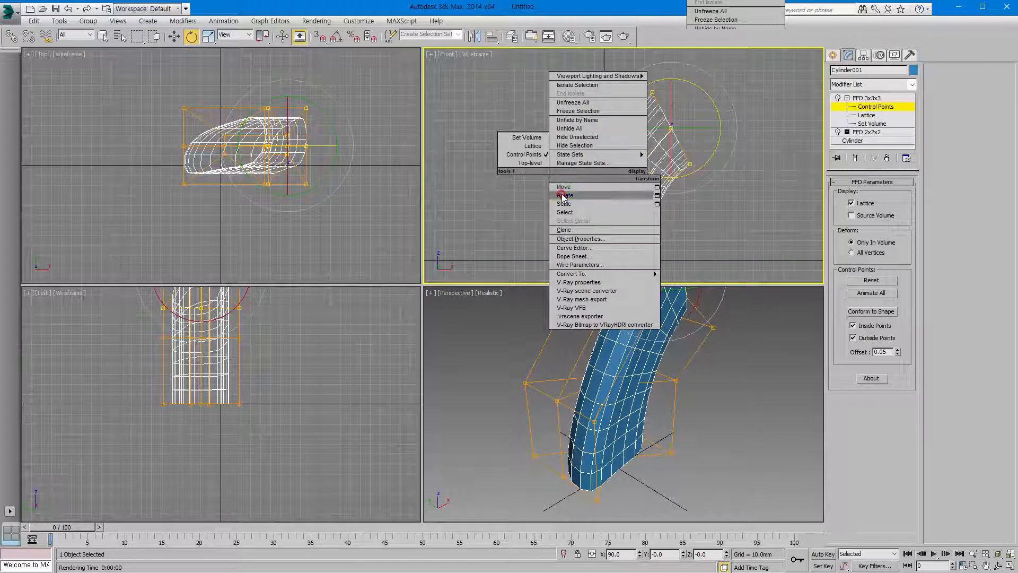
click(559, 186)
click(568, 194)
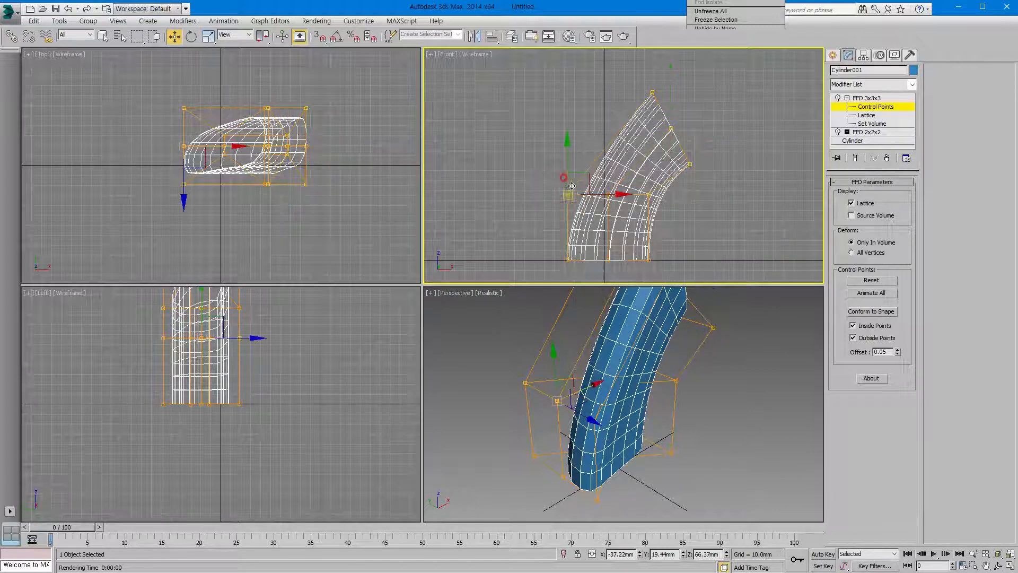
drag(568, 170, 569, 130)
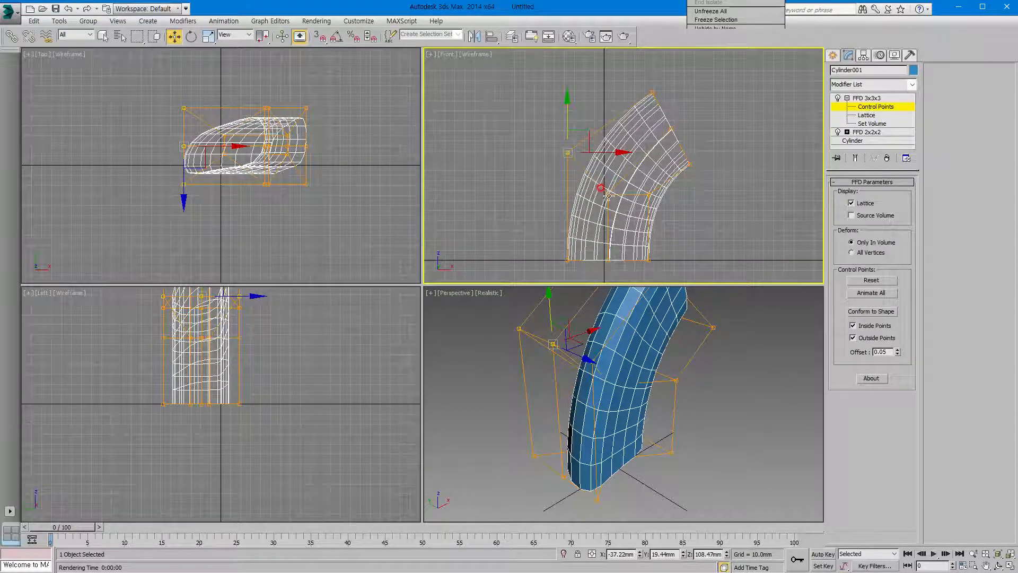
click(608, 195)
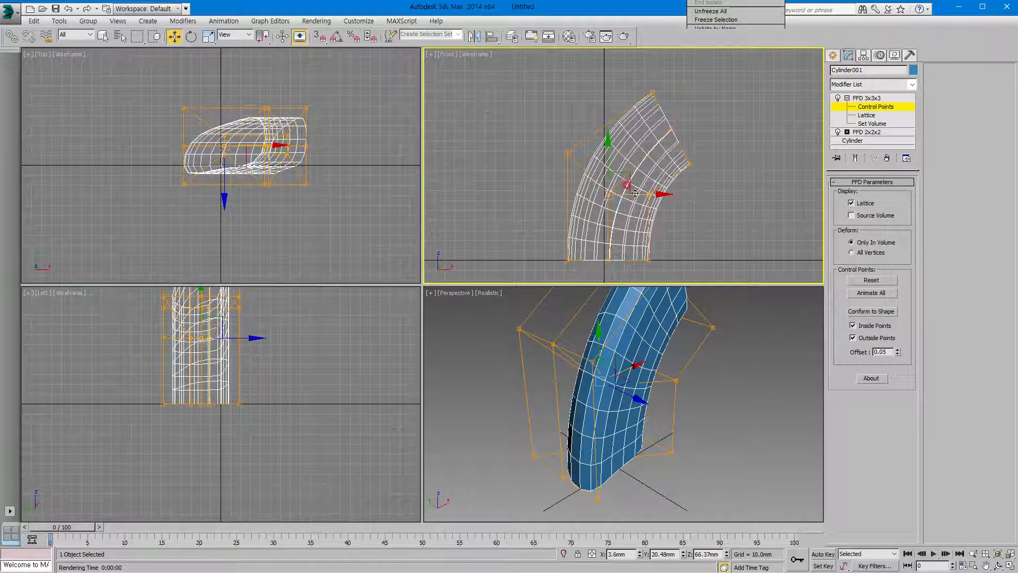
drag(628, 178, 631, 165)
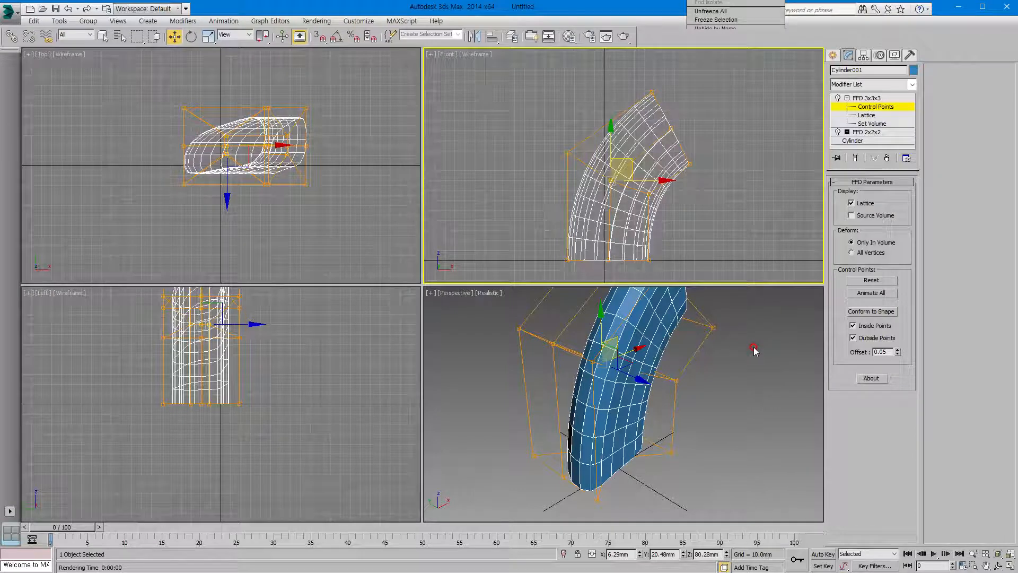
click(729, 233)
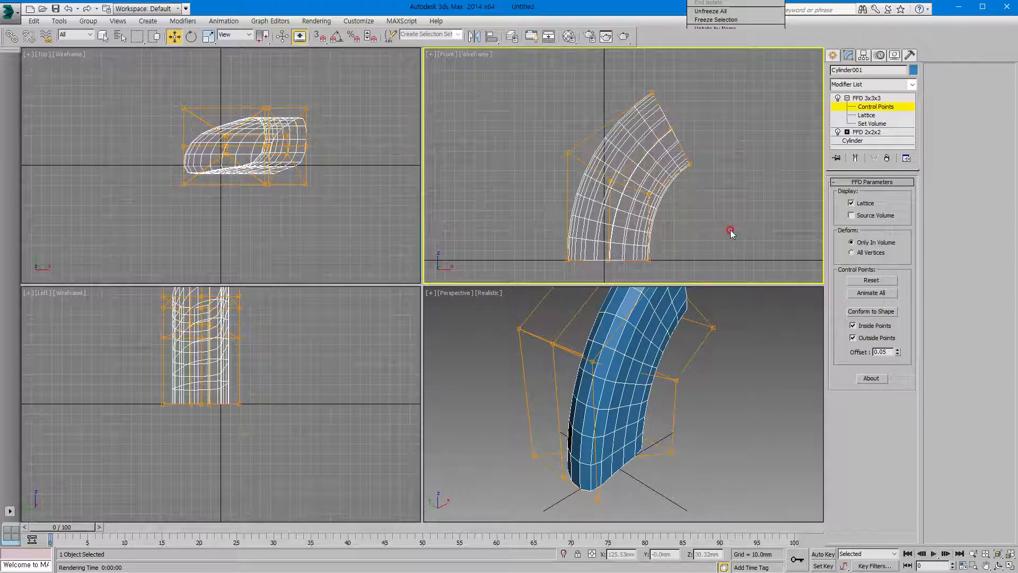
Leave the Control Points level, check the shape at the FFD 2x2x2 level, and remove both FFD modifiers from the cylinder's stack
click(845, 98)
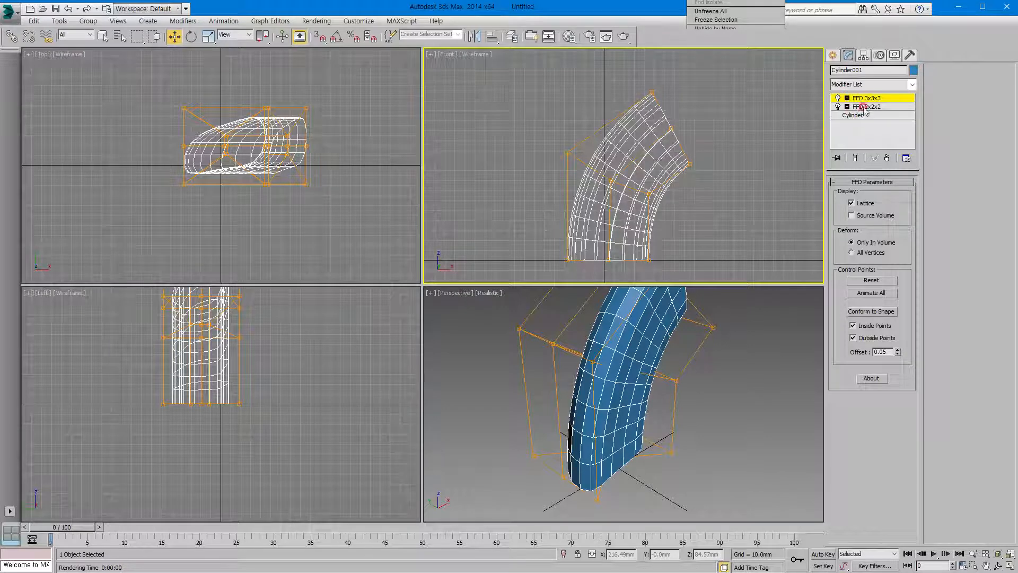
click(873, 106)
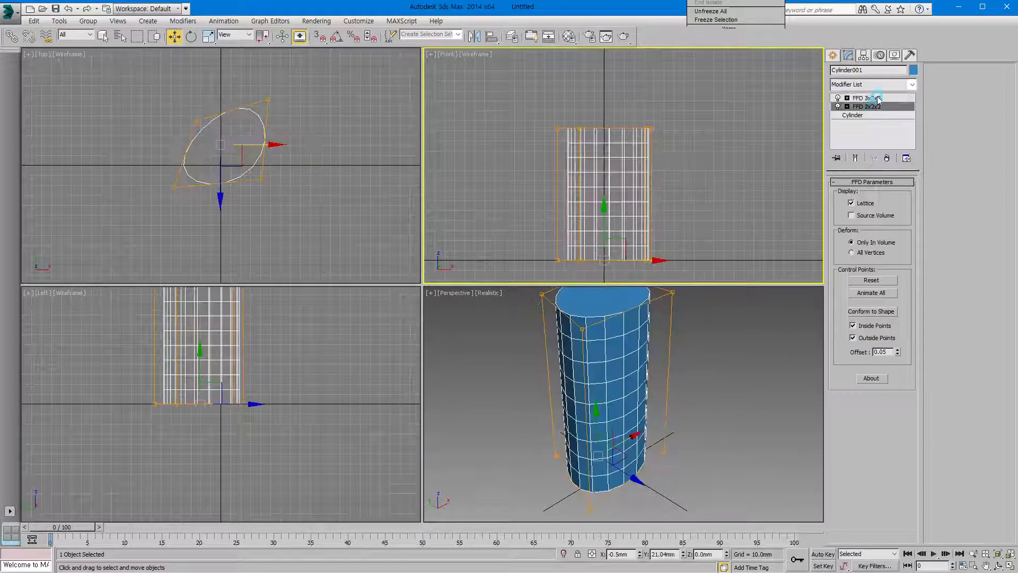
click(770, 145)
click(660, 142)
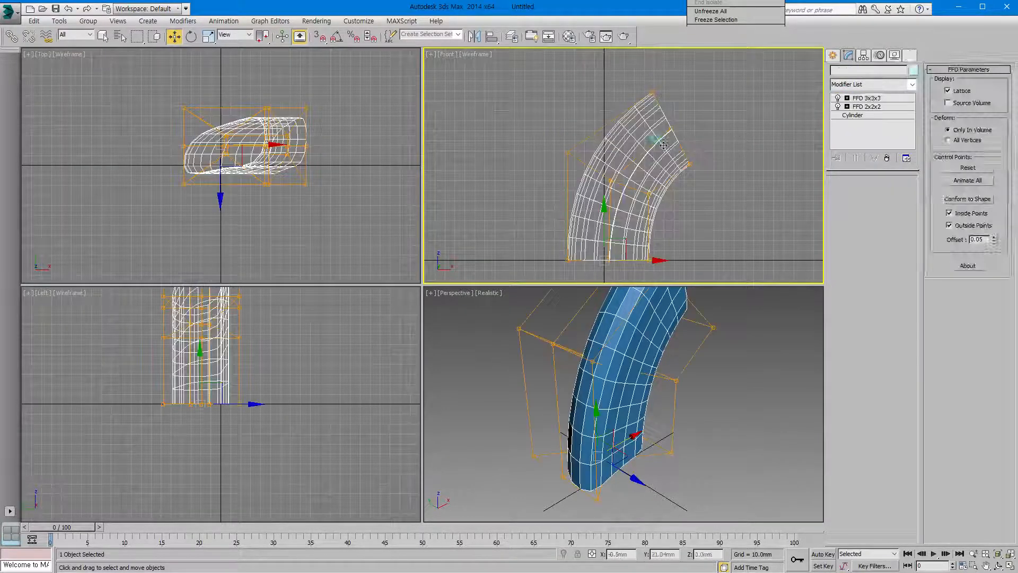
click(887, 158)
click(887, 158)
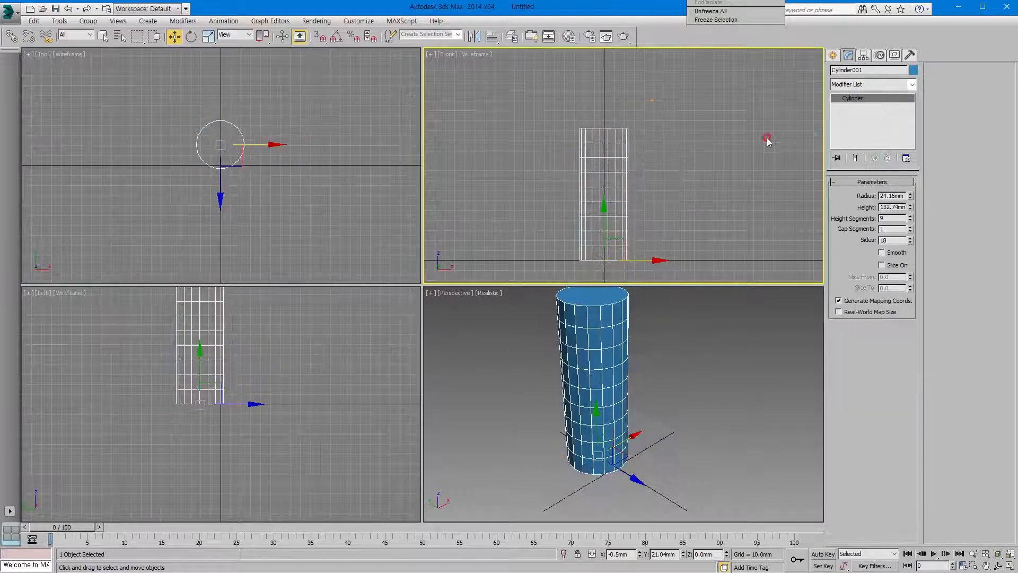
click(710, 212)
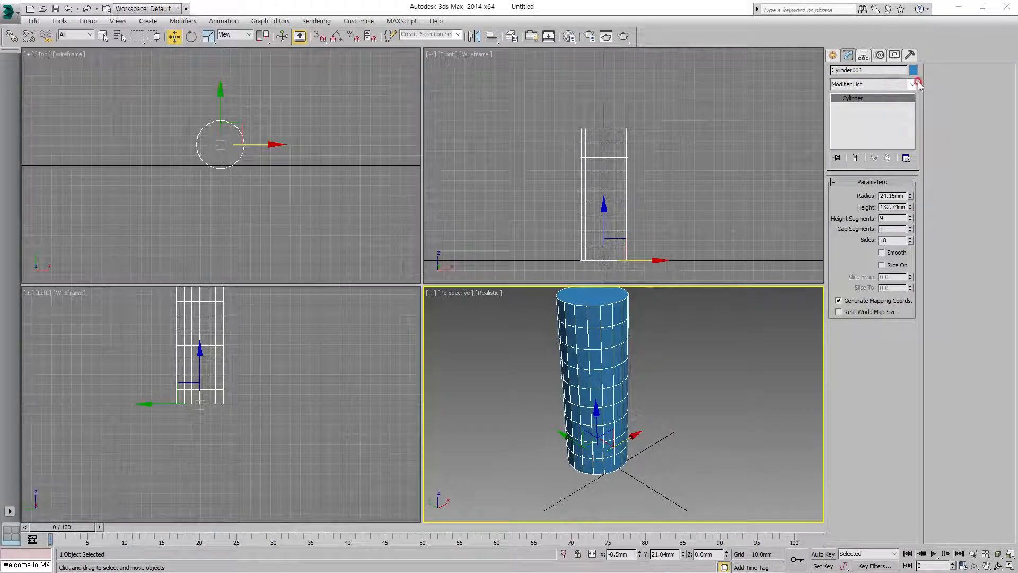
Apply a Noise modifier to the plain cylinder
click(913, 85)
key(n)
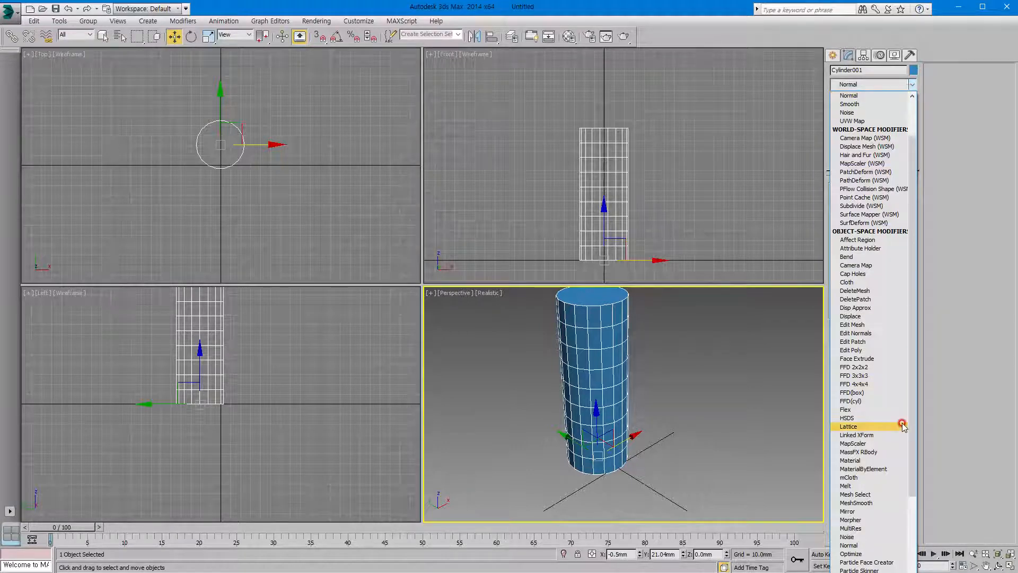
drag(912, 268, 912, 456)
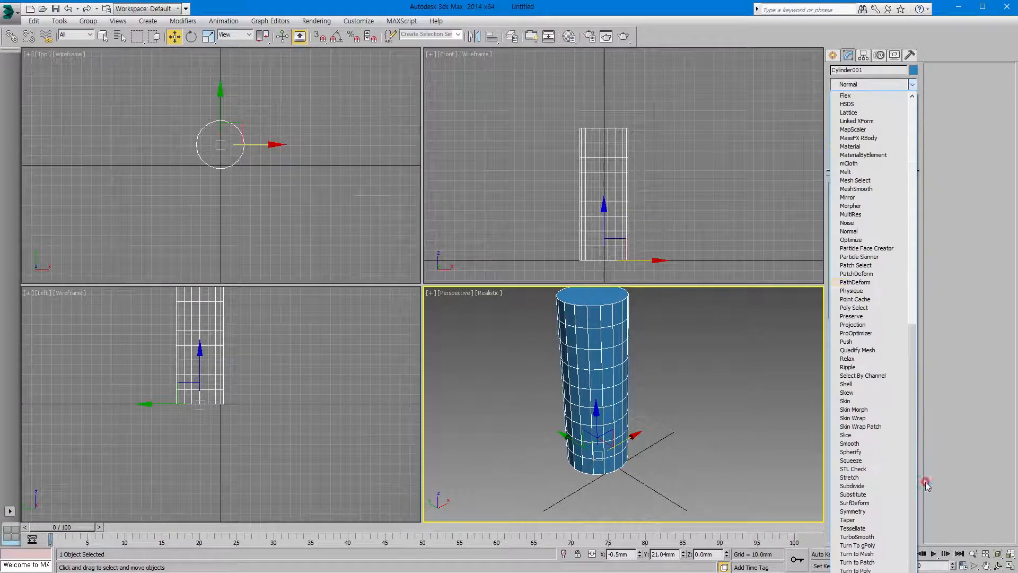
click(848, 223)
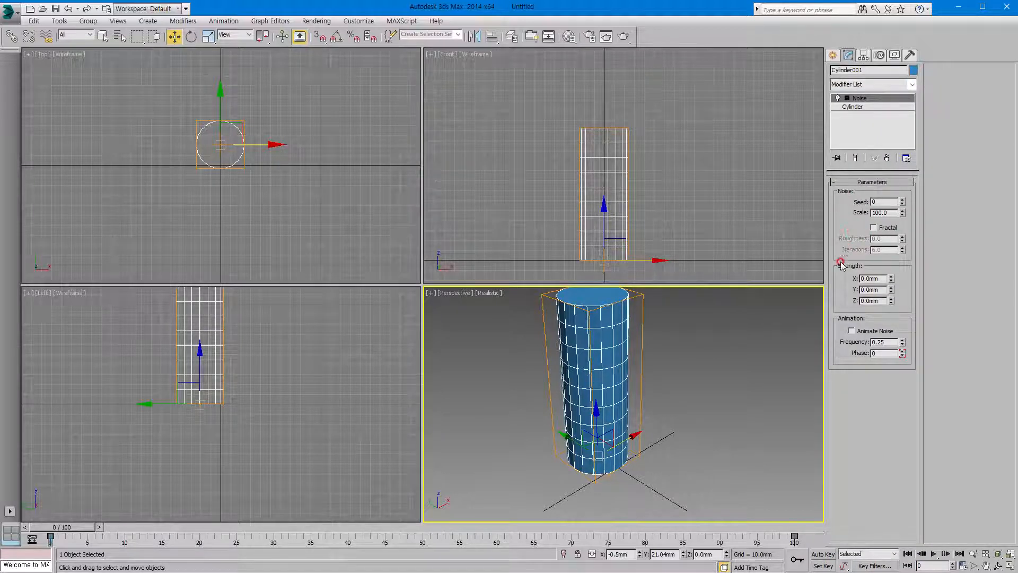
Set the Noise strength to about 19.19 mm in X, 4.37 mm in Y and 15.85 mm in Z
click(892, 276)
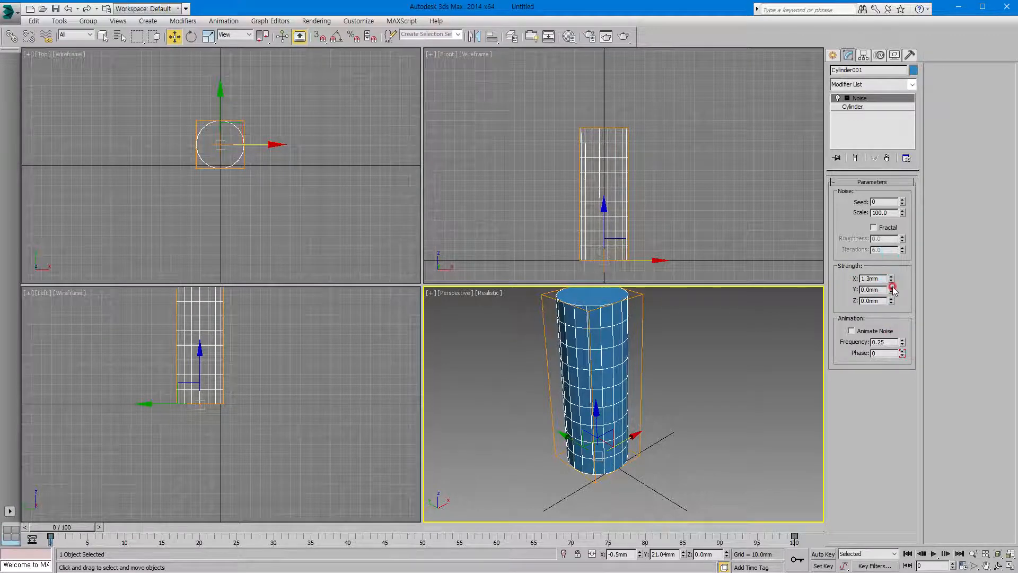
drag(893, 288, 892, 280)
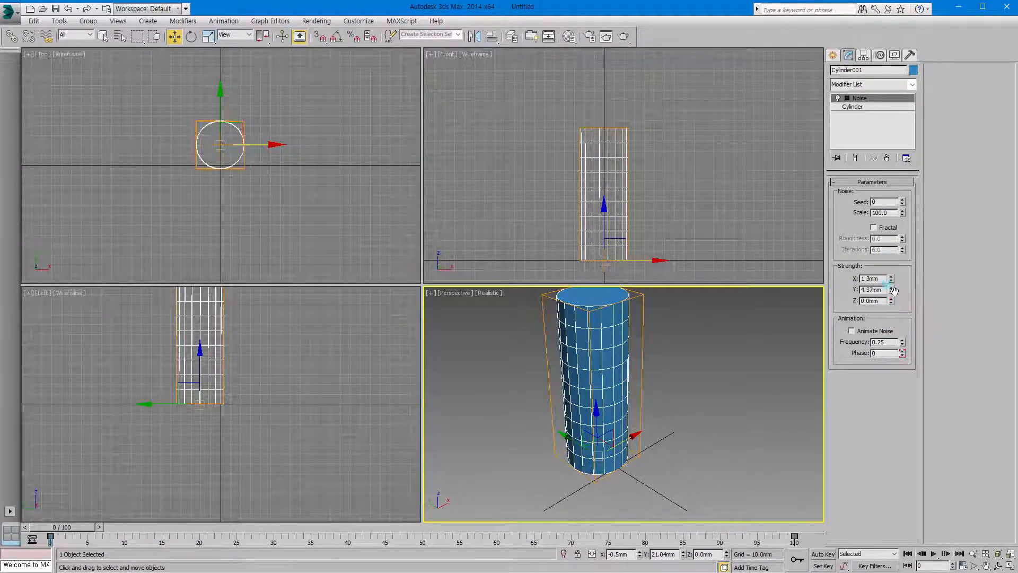
click(884, 285)
drag(890, 300, 554, 480)
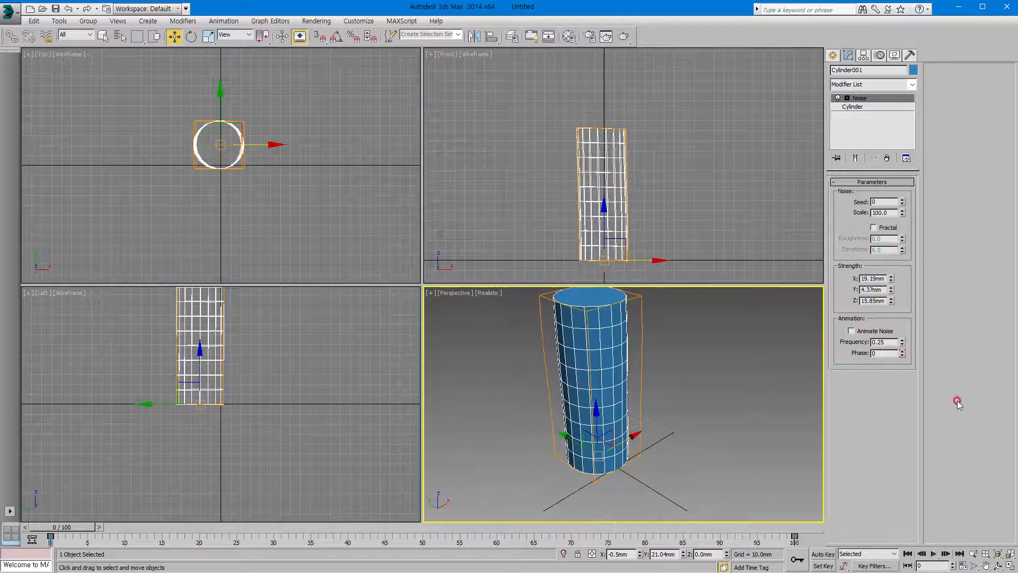
Enter the Noise modifier's Gizmo level and scale the gizmo down uniformly in the perspective view
click(846, 98)
click(866, 107)
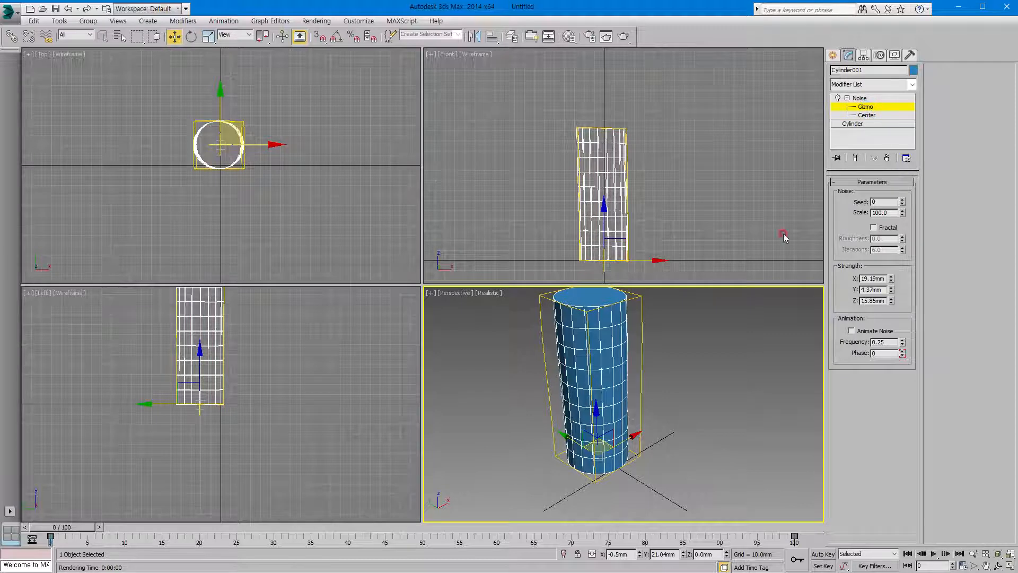
right_click(579, 345)
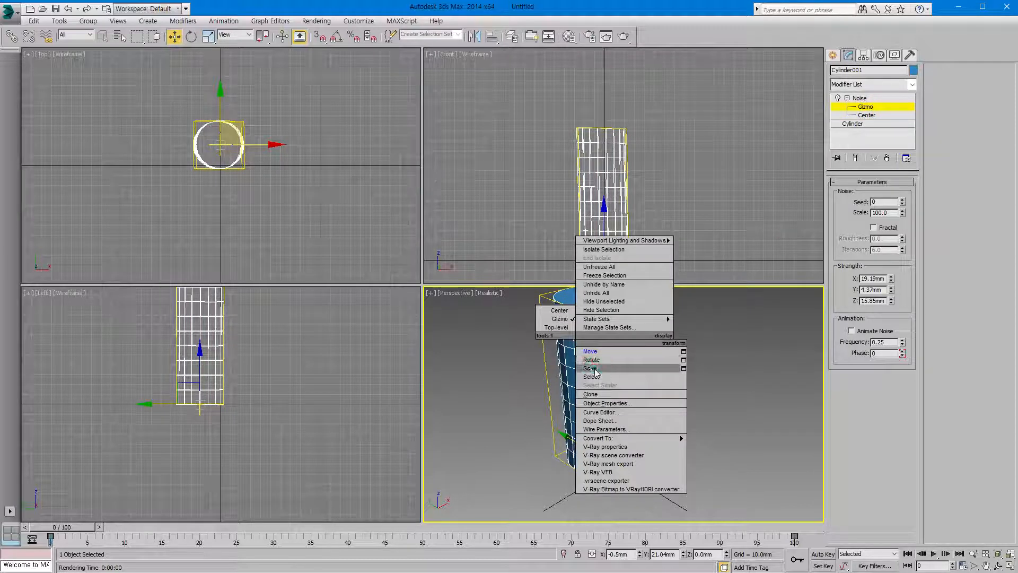
click(615, 366)
drag(590, 445, 536, 572)
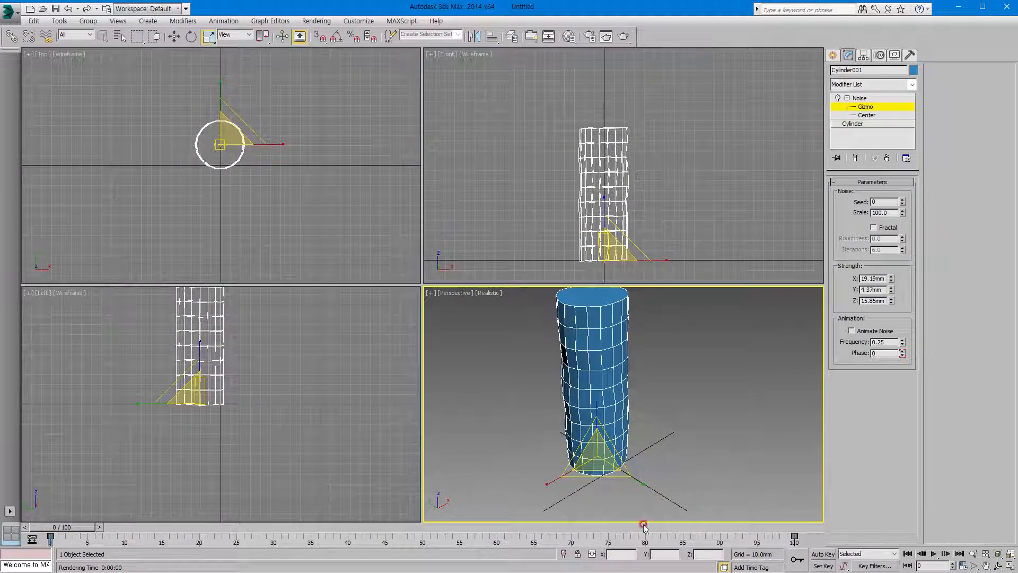
drag(588, 448, 603, 466)
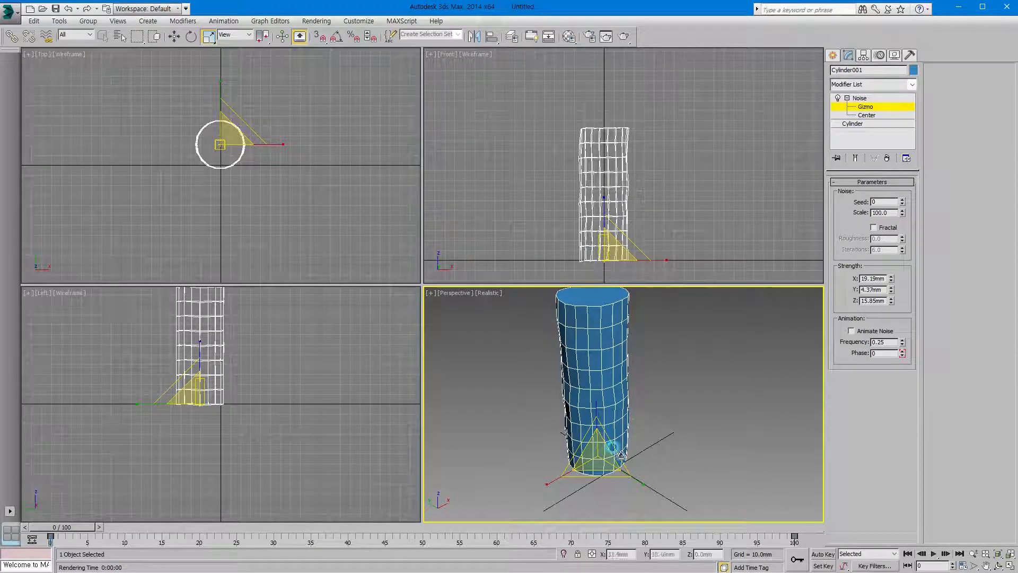
Set the Noise strength to about 117.05 mm in X and 8.52 mm in Y, scale 73 and seed 2, with Fractal enabled
drag(892, 277, 930, 356)
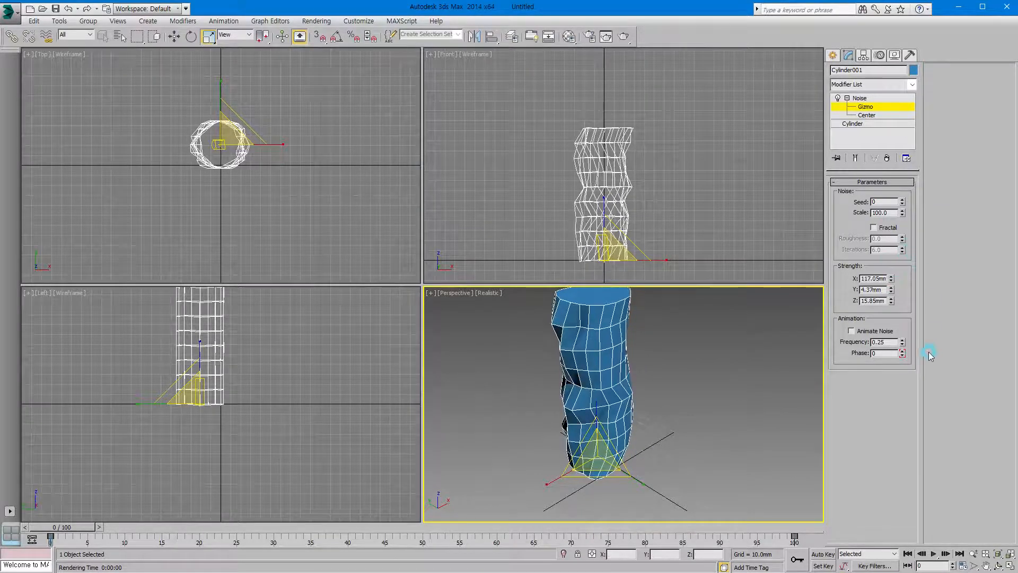
drag(891, 290, 900, 278)
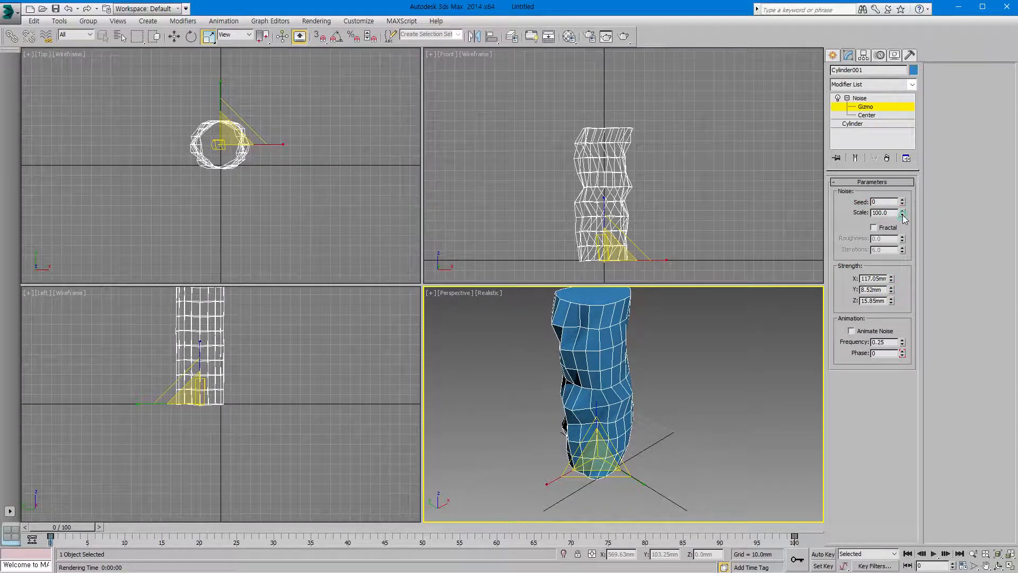
drag(902, 215, 904, 228)
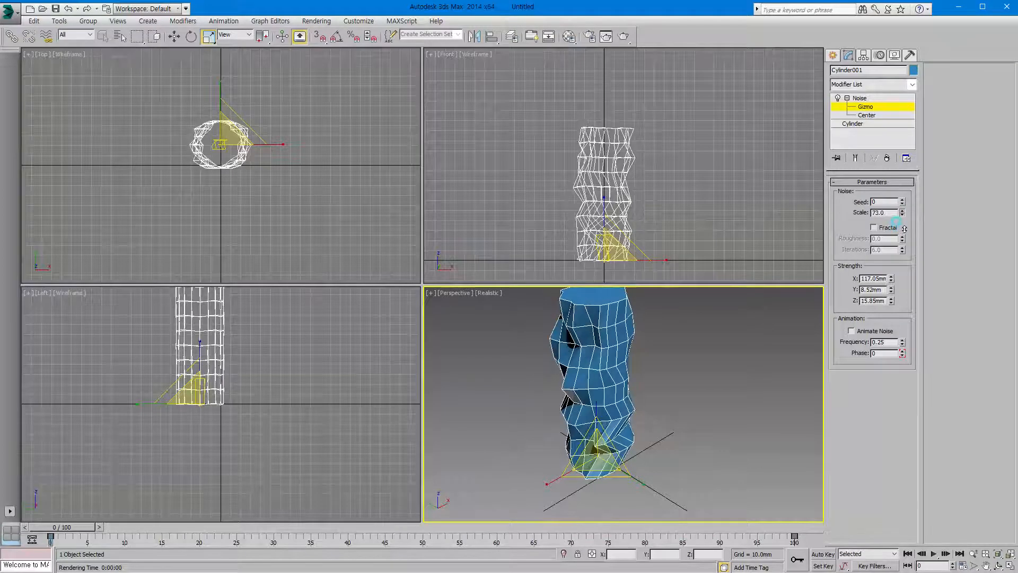
click(902, 200)
click(902, 200)
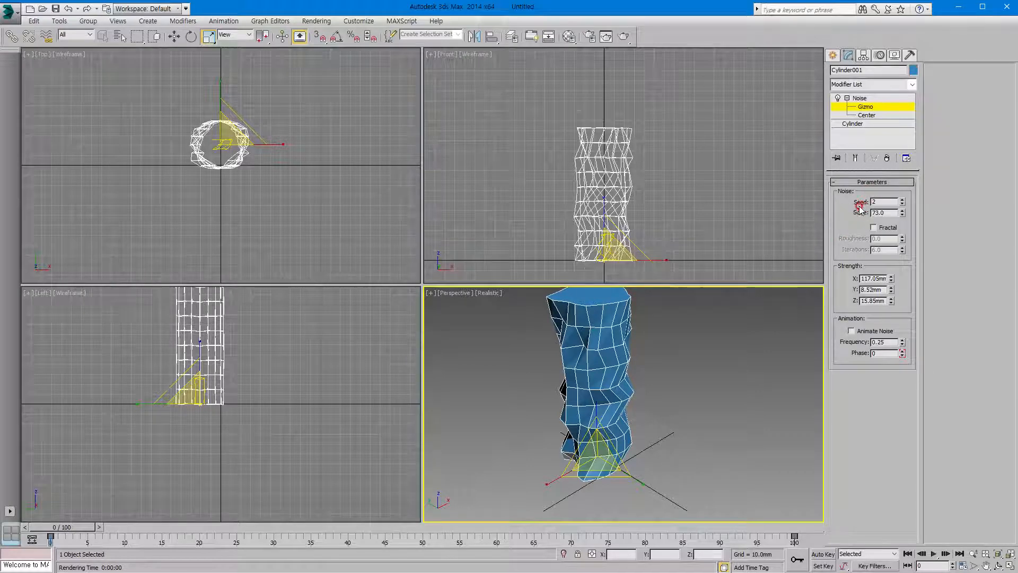
click(874, 228)
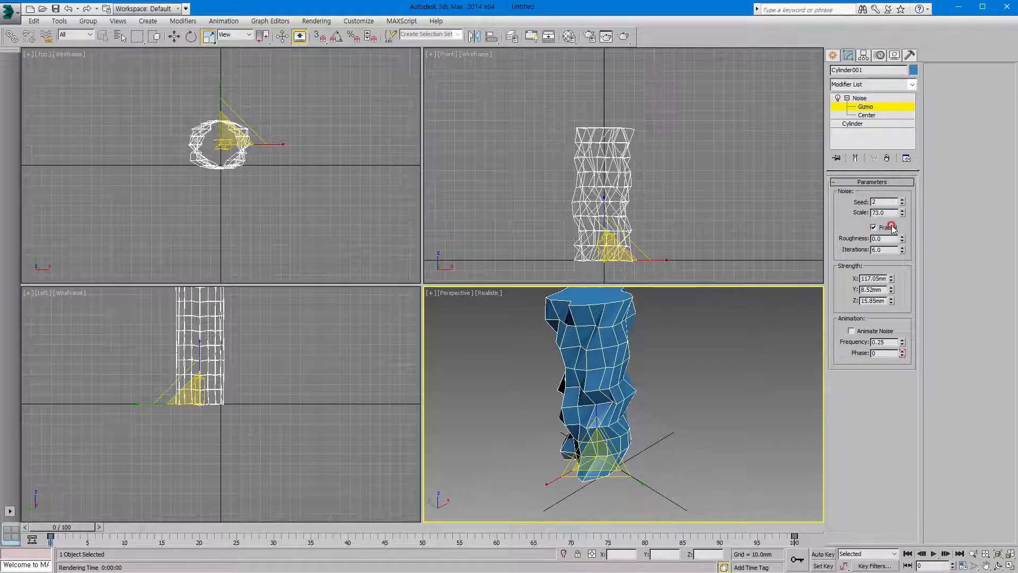
Render the perspective view to check the distorted cylinder and close the rendered frame
middle_drag(699, 367, 685, 399)
click(622, 37)
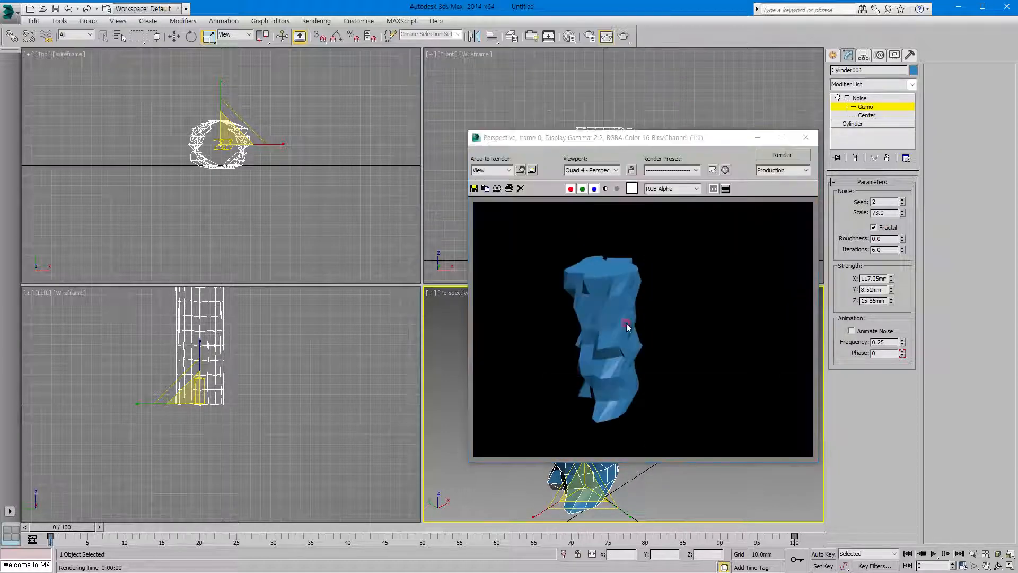
click(806, 137)
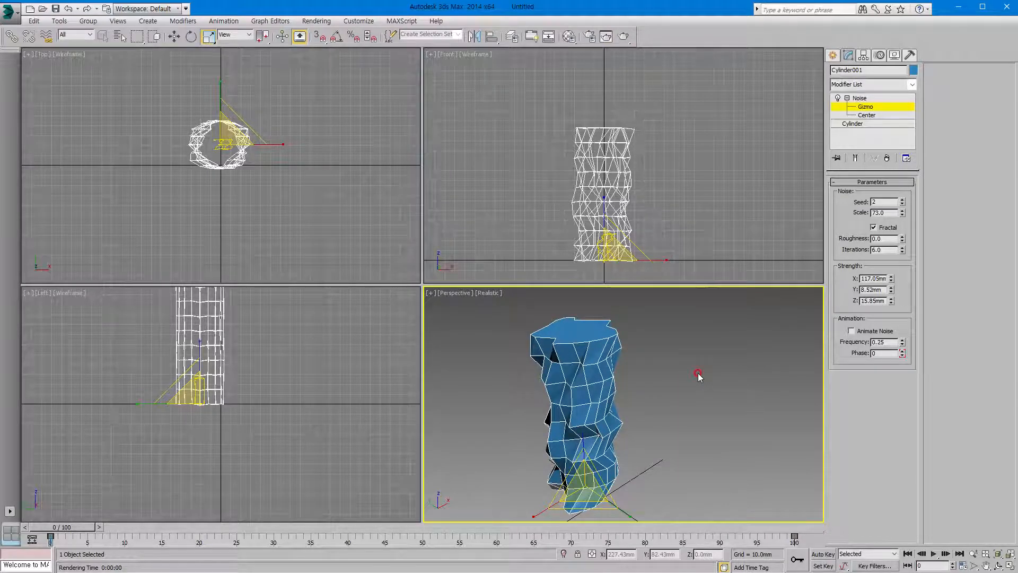
Leave the Noise gizmo level, switch to the Move tool and deselect the cylinder to see its shape
click(864, 107)
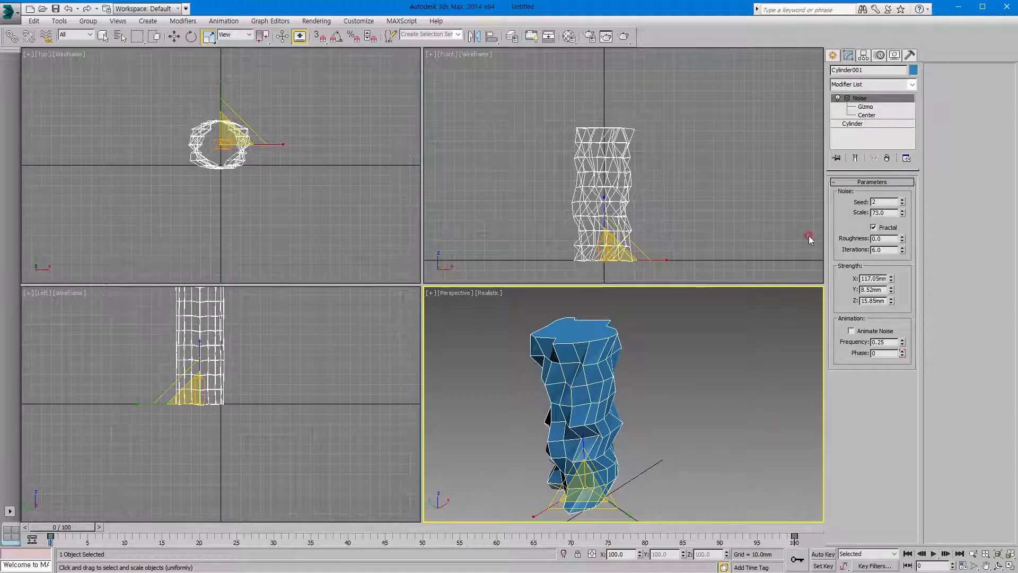
middle_drag(609, 404, 638, 389)
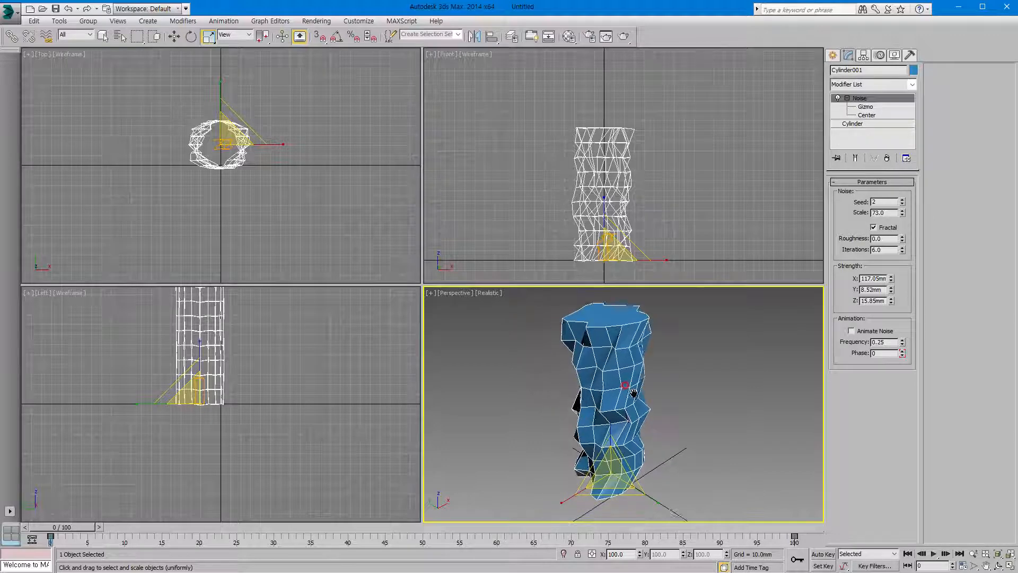
right_click(693, 366)
click(713, 382)
click(703, 387)
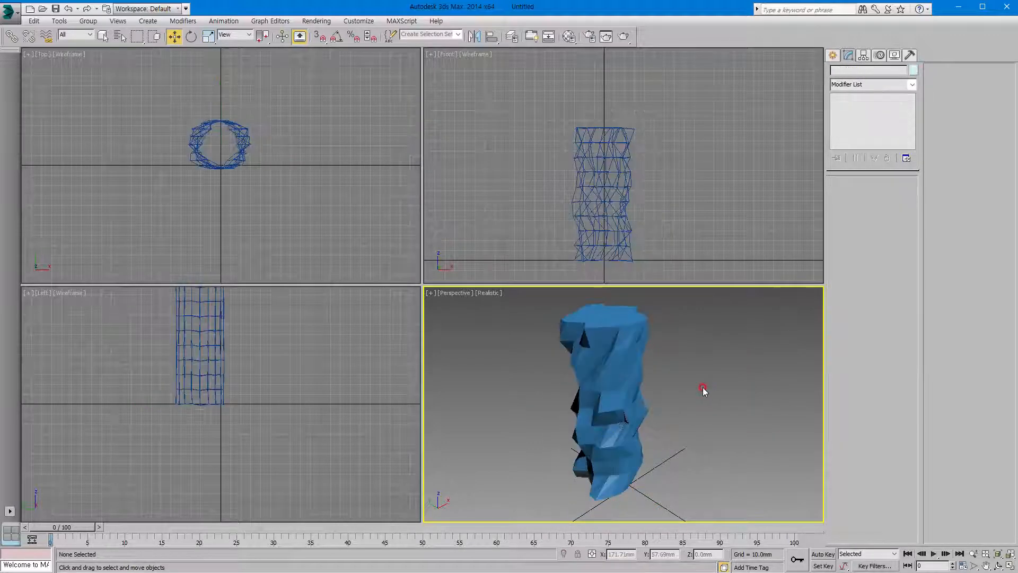
Reselect the cylinder and remove the Noise modifier from its stack
click(610, 196)
click(865, 150)
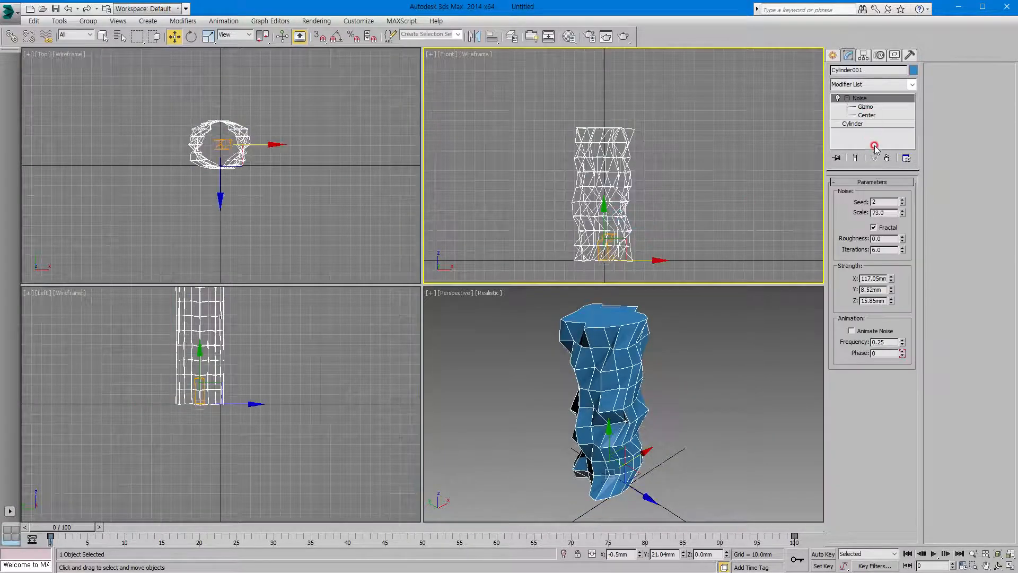
click(886, 158)
click(646, 348)
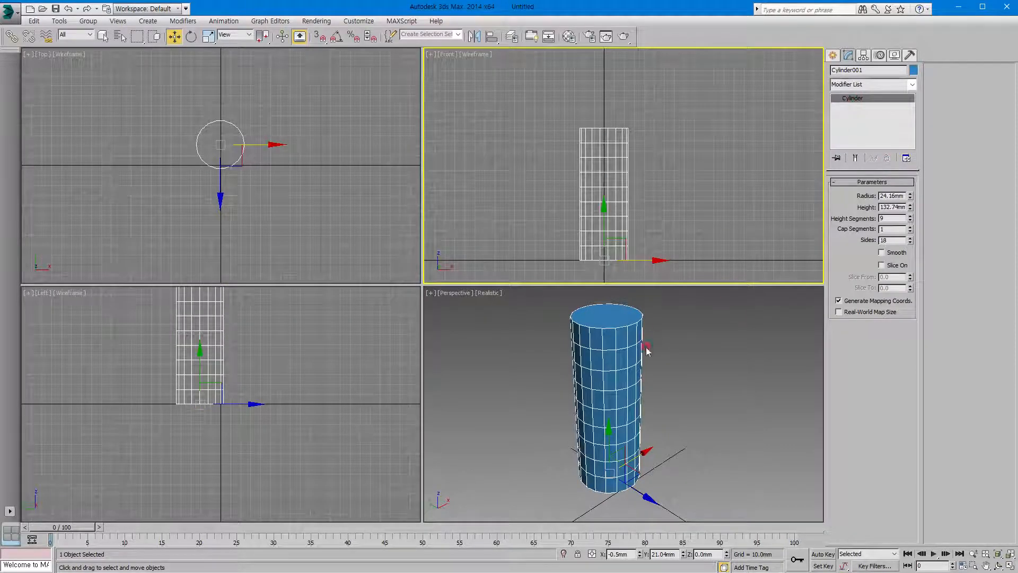
click(692, 378)
click(855, 124)
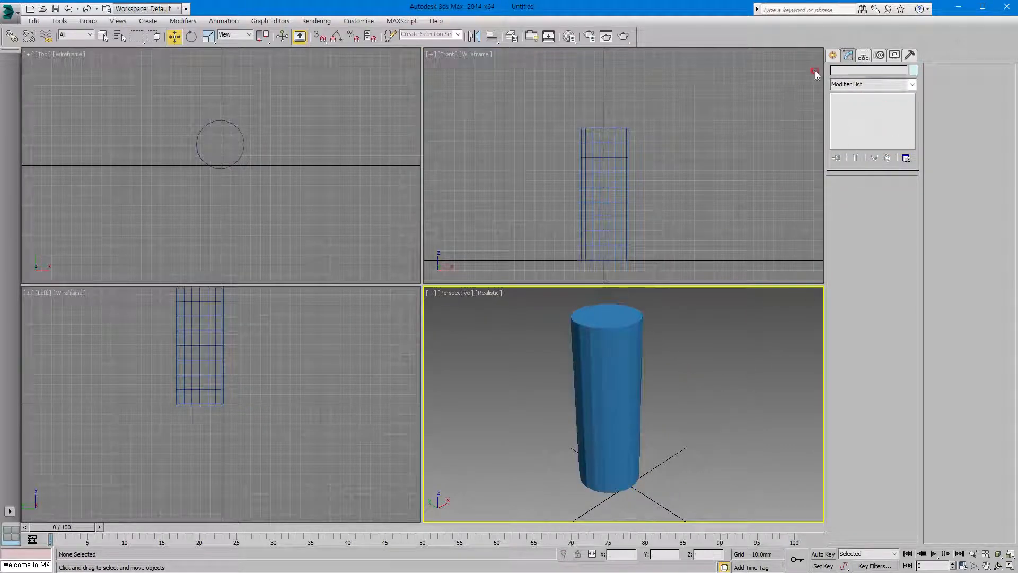
Select the plain cylinder and apply a new Noise modifier to it
click(609, 348)
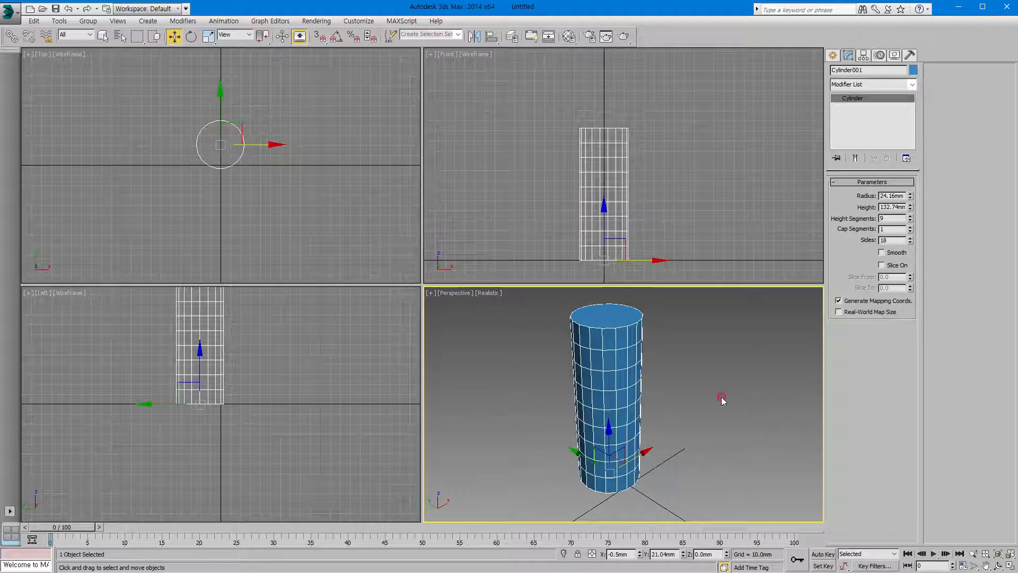
click(767, 388)
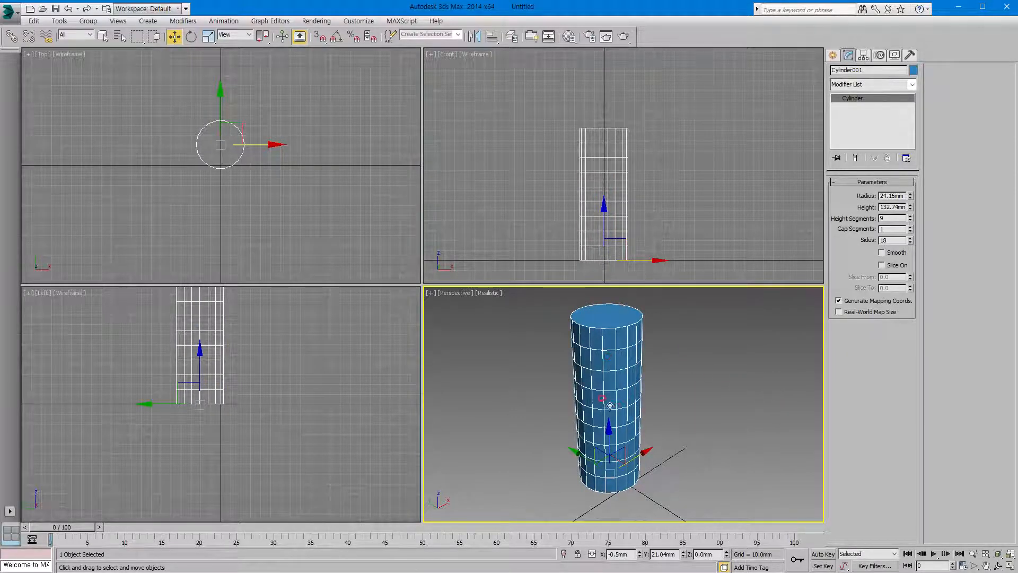
click(912, 84)
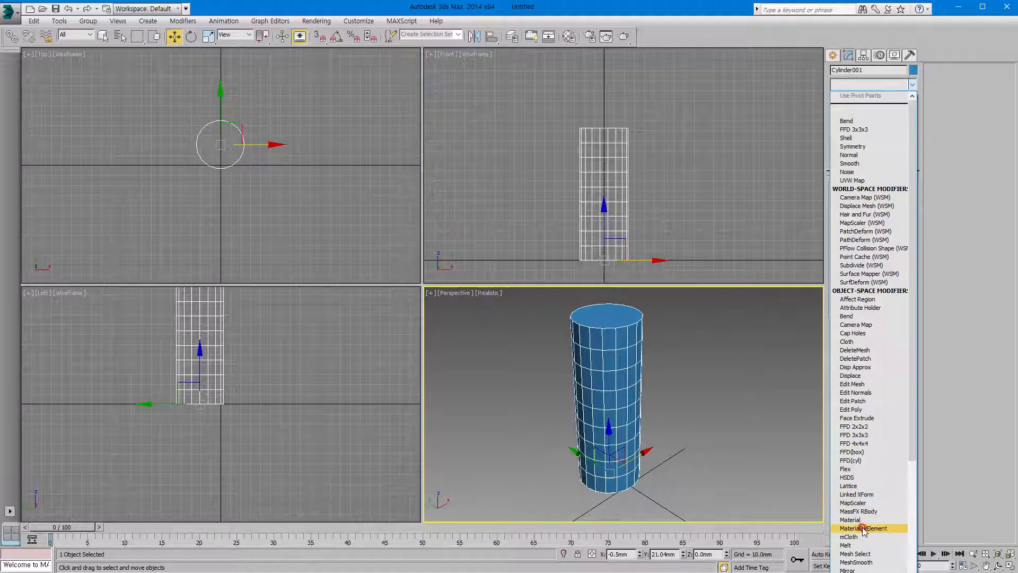
text(n)
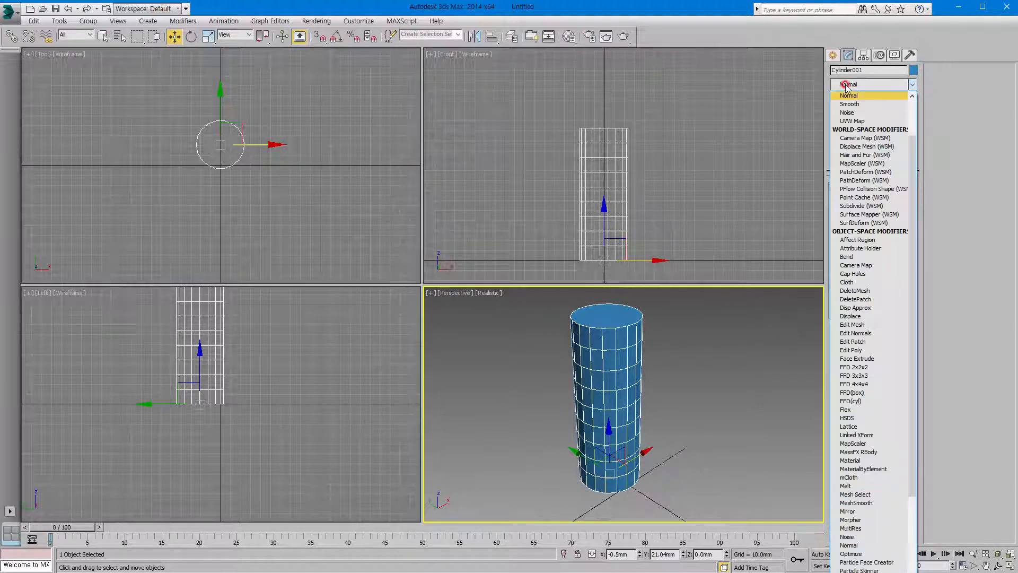
text(n)
key(Return)
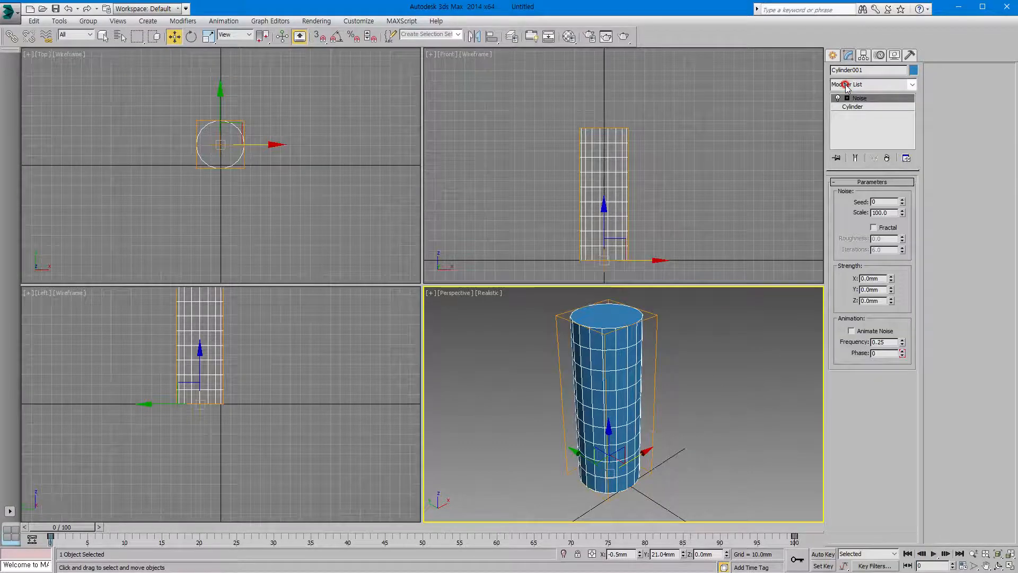
Set the Noise scale to 0 and the strength to about 2.8 mm in X, 1.58 mm in Y and 2.53 mm in Z
right_click(902, 212)
drag(891, 278, 894, 292)
click(894, 301)
click(701, 404)
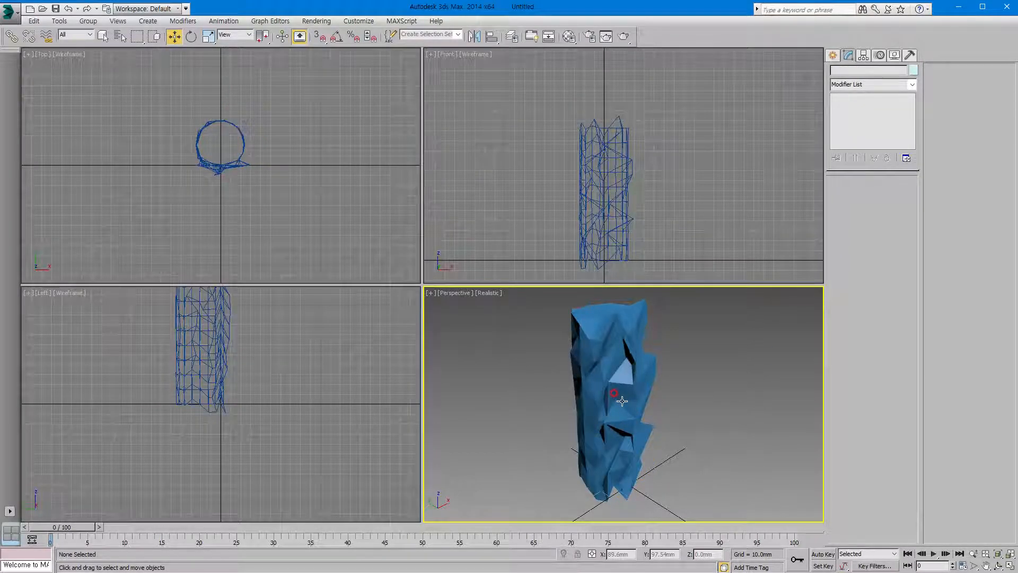
click(585, 382)
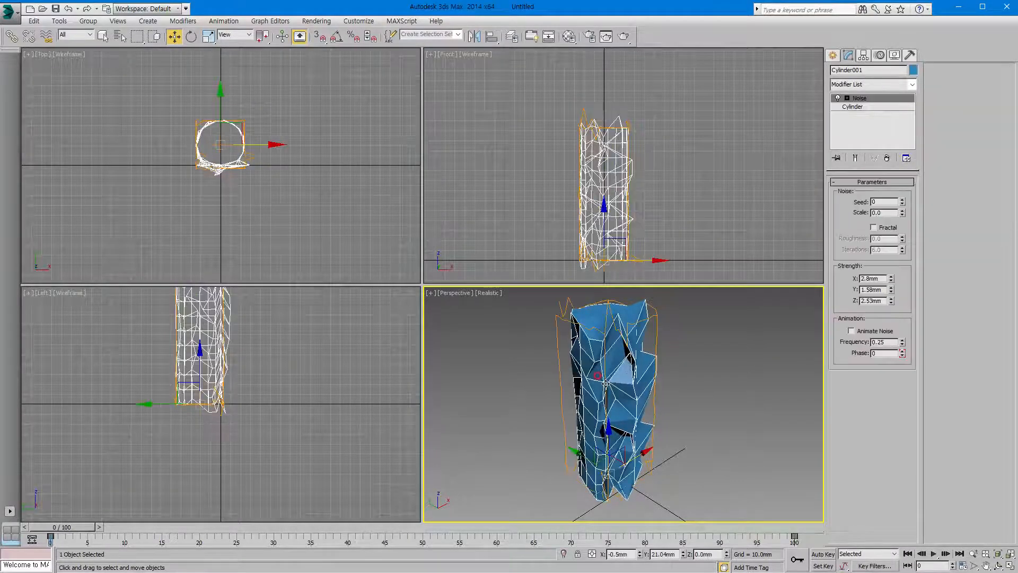
Collapse the cylinder's whole modifier stack into an Editable Mesh
click(843, 99)
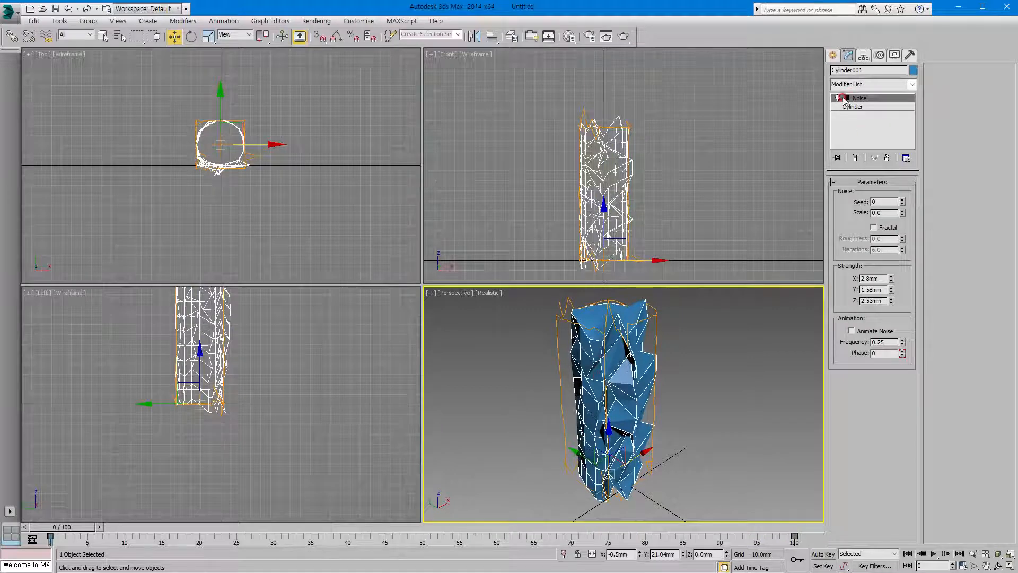
right_click(895, 129)
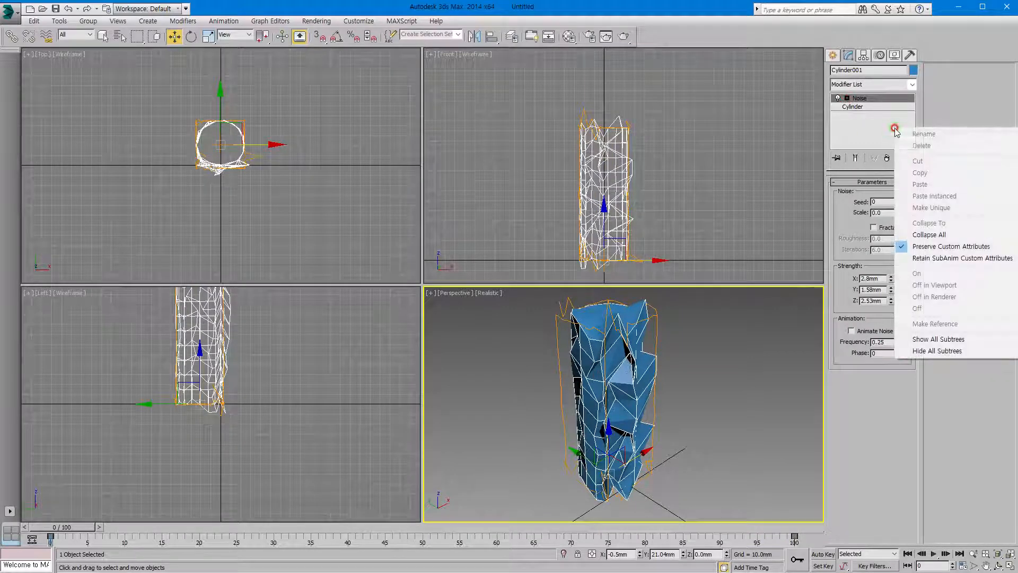
click(923, 235)
click(558, 324)
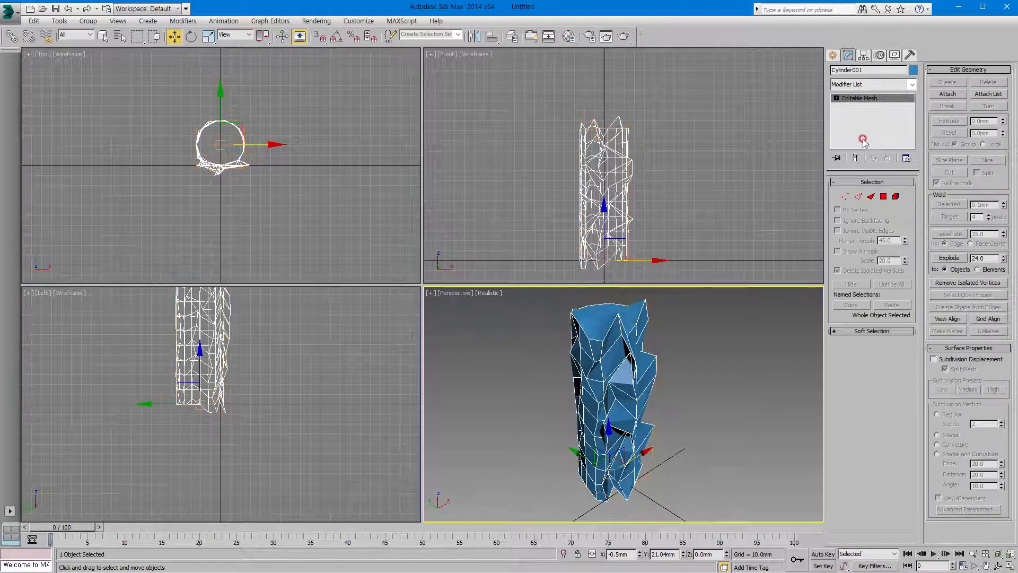
click(865, 120)
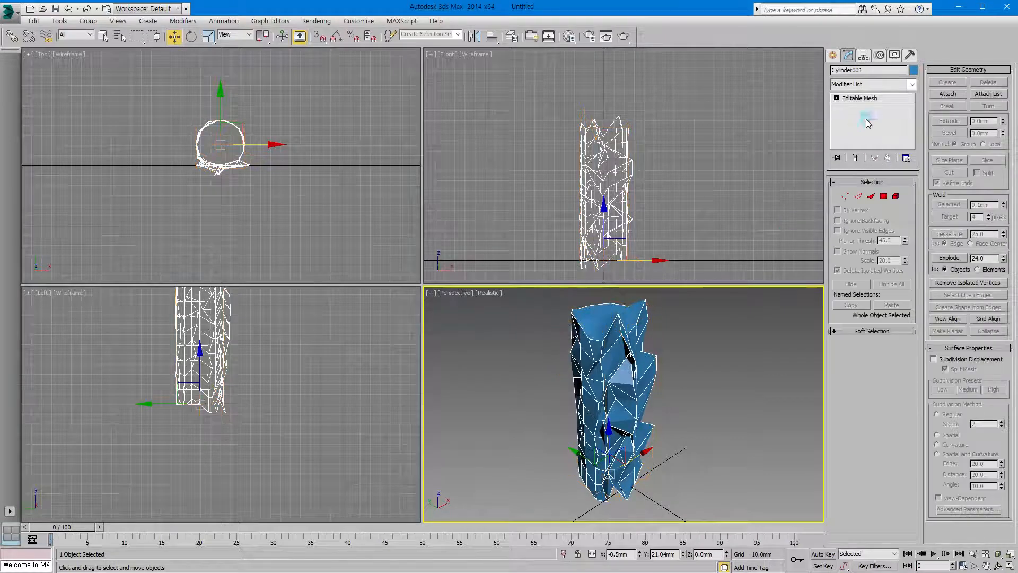
click(725, 324)
drag(550, 332, 707, 478)
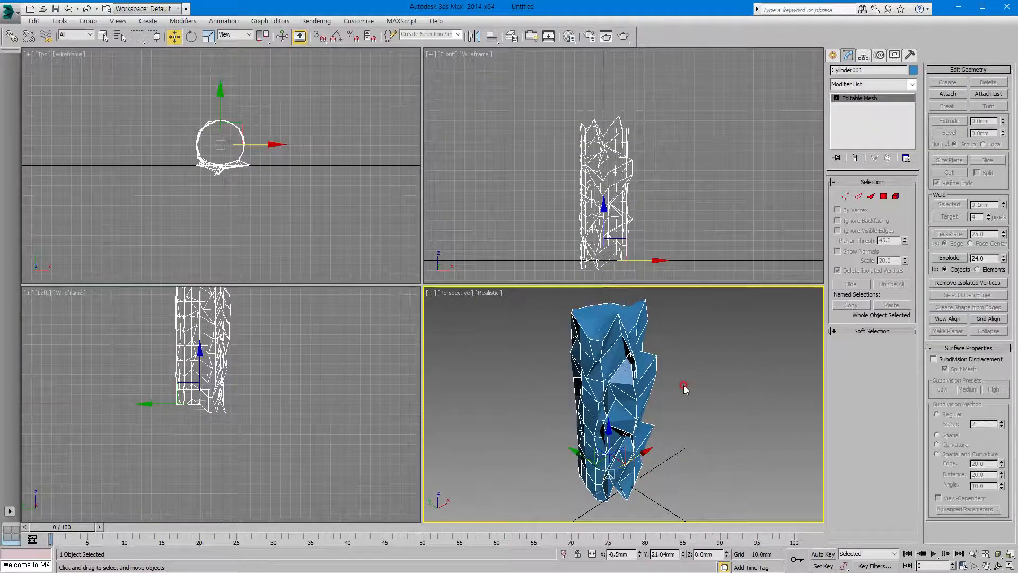
Apply a Bend modifier to the collapsed mesh with an angle of 117 about the Z axis
click(912, 84)
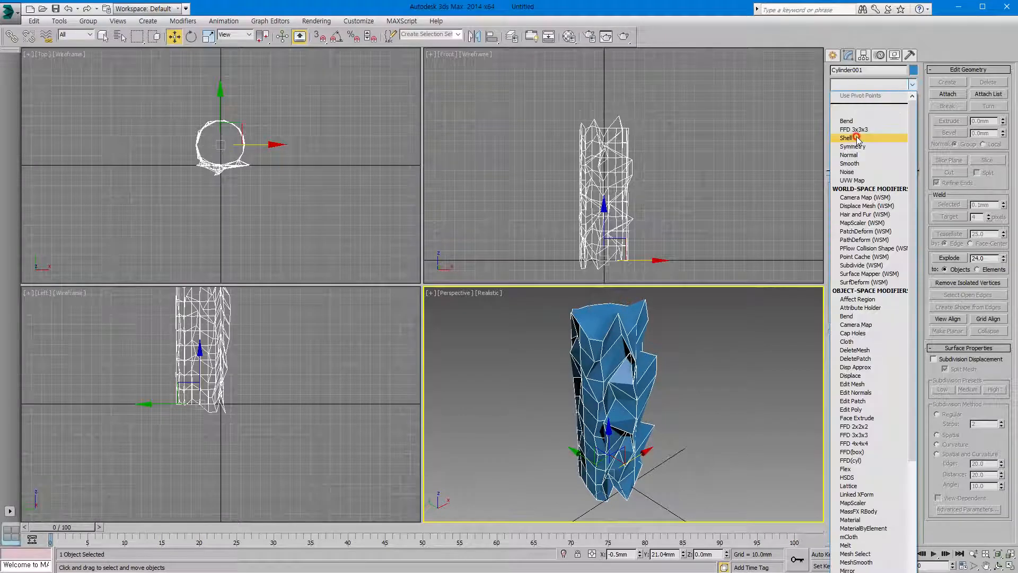
click(847, 121)
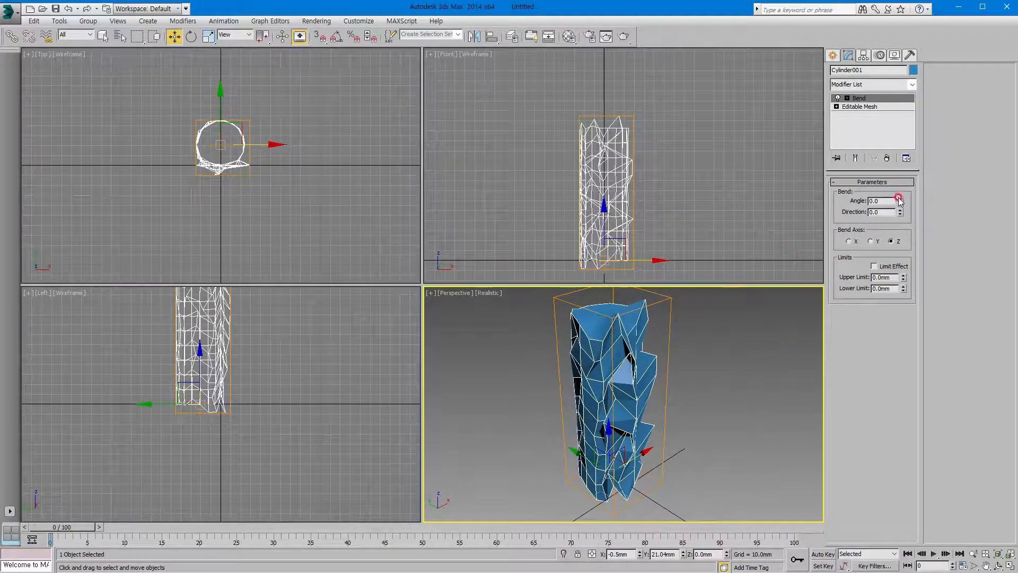
drag(899, 198, 770, 418)
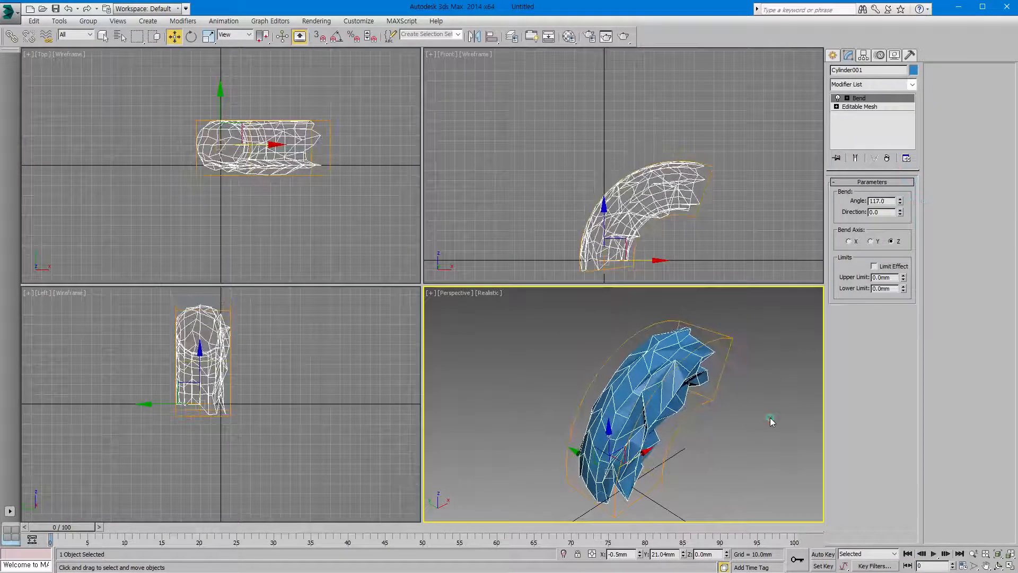
Delete the bent cylinder from the scene
click(771, 447)
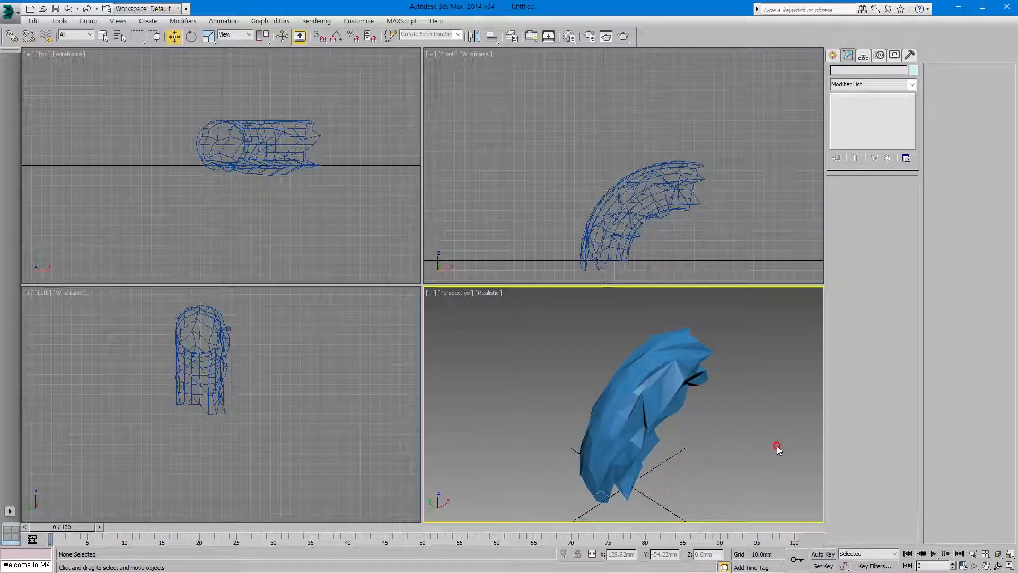
click(645, 382)
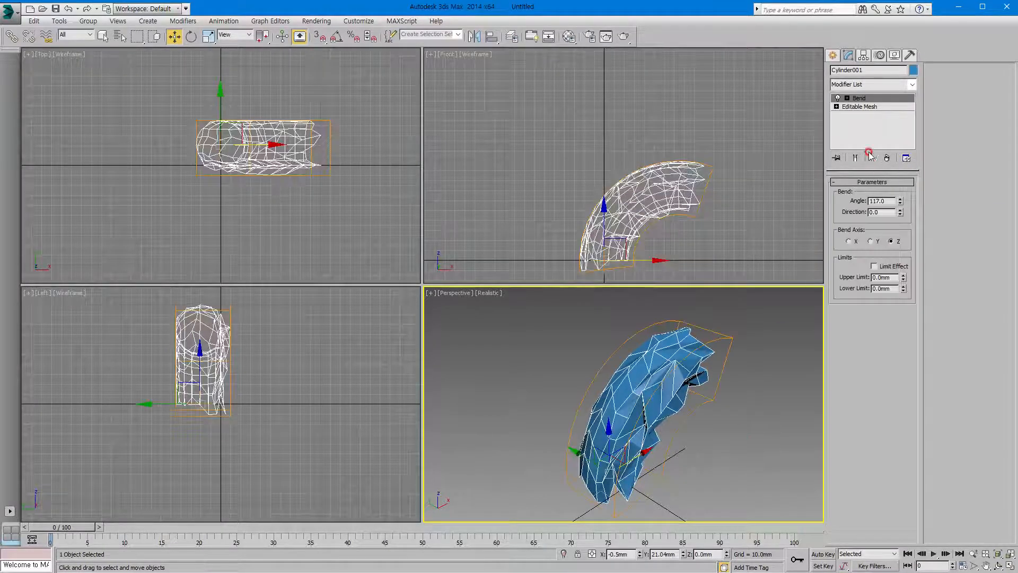
right_click(739, 151)
key(Delete)
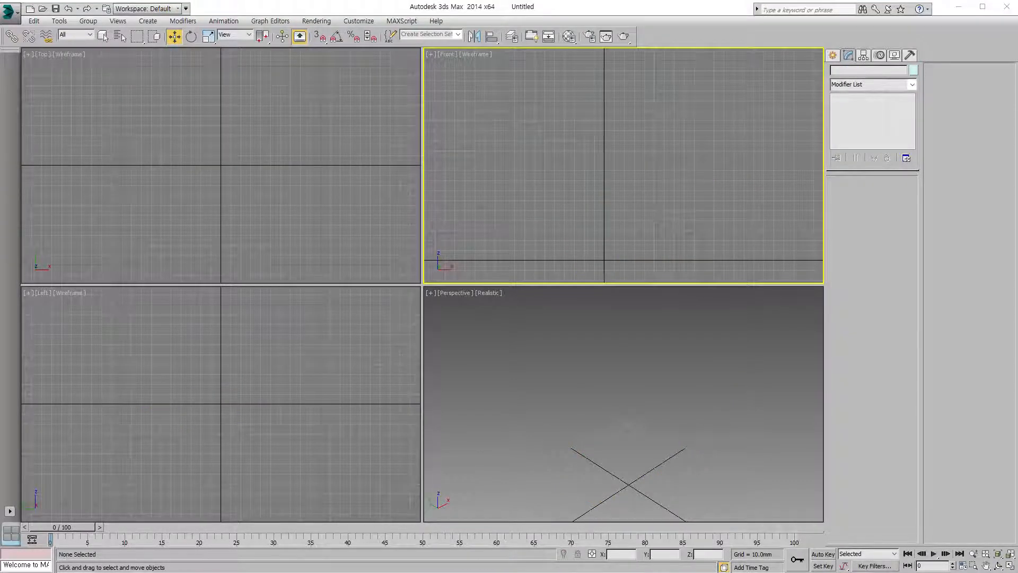
click(540, 155)
mouse_move(836, 97)
mouse_down()
mouse_move(823, 95)
mouse_move(853, 90)
mouse_move(835, 104)
mouse_up()
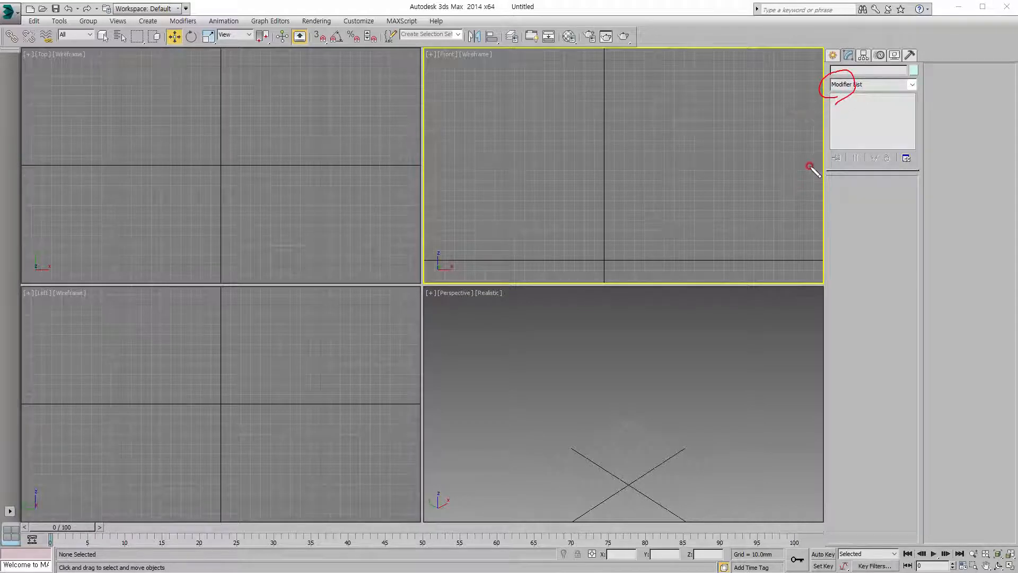
mouse_move(171, 127)
mouse_down()
mouse_move(182, 155)
mouse_move(240, 154)
mouse_move(249, 142)
mouse_up()
mouse_move(181, 222)
mouse_down()
mouse_move(200, 209)
mouse_move(216, 227)
mouse_move(247, 231)
mouse_move(261, 185)
mouse_move(289, 161)
mouse_up()
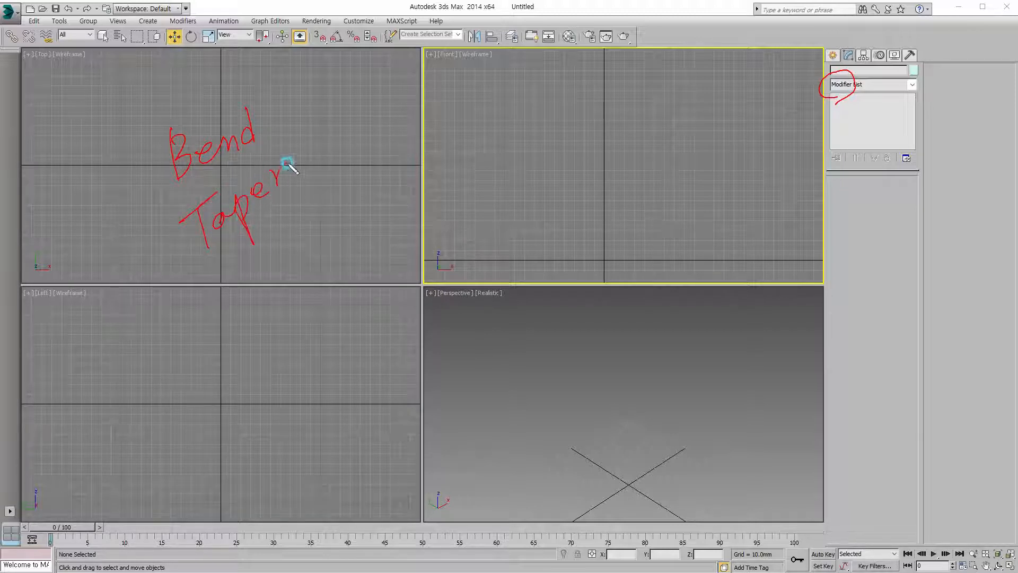
mouse_move(222, 307)
mouse_down()
mouse_move(234, 261)
mouse_move(258, 273)
mouse_move(316, 248)
mouse_up()
mouse_move(268, 334)
mouse_down()
mouse_move(265, 366)
mouse_move(316, 348)
mouse_move(325, 300)
mouse_move(310, 319)
mouse_up()
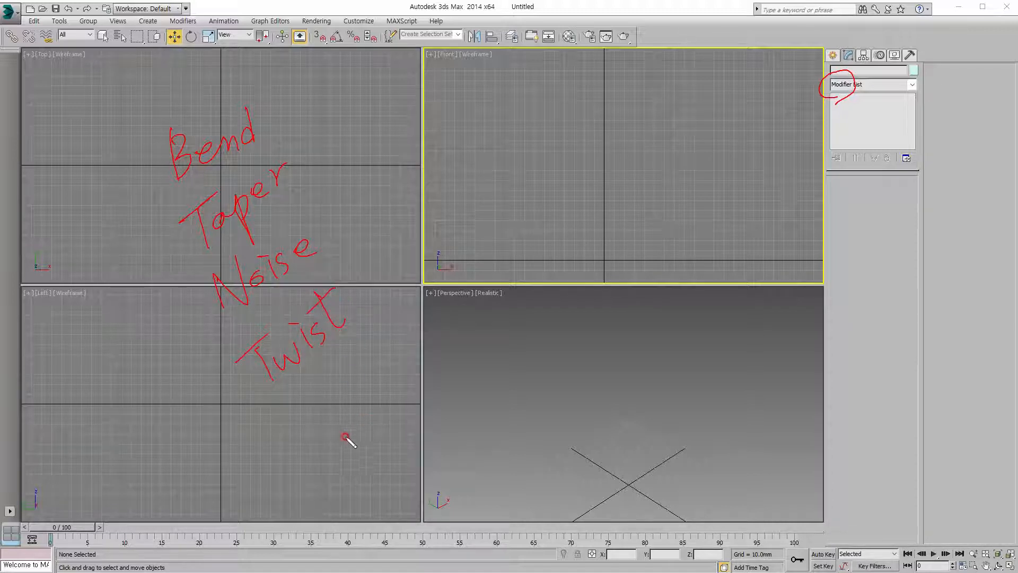
mouse_move(321, 390)
mouse_down()
mouse_move(307, 416)
mouse_move(321, 434)
mouse_up()
mouse_move(309, 360)
mouse_down()
mouse_move(333, 401)
mouse_move(352, 386)
mouse_move(357, 341)
mouse_move(391, 379)
mouse_up()
drag(323, 460, 410, 384)
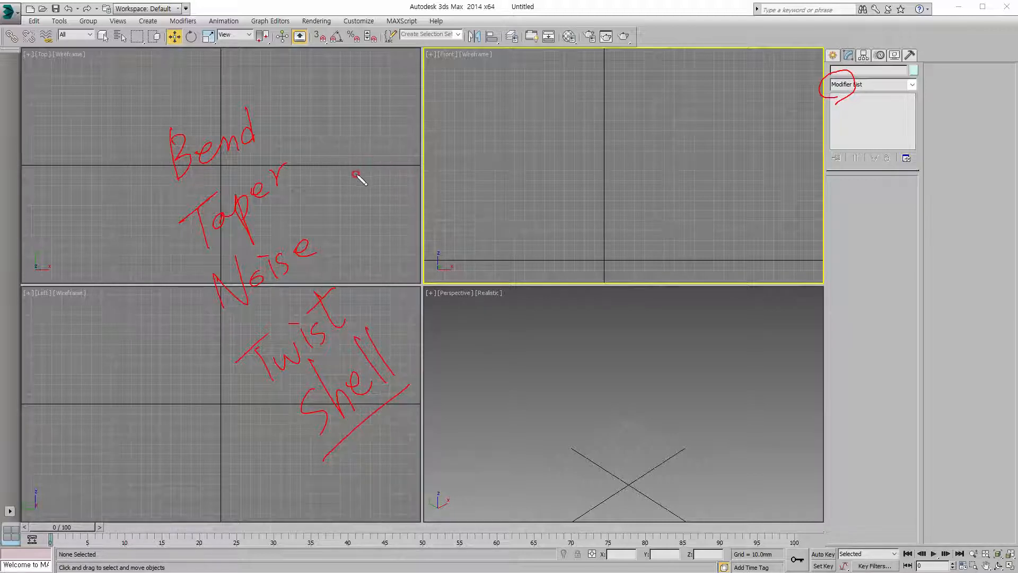
mouse_move(286, 121)
mouse_down()
mouse_move(340, 148)
mouse_move(455, 333)
mouse_up()
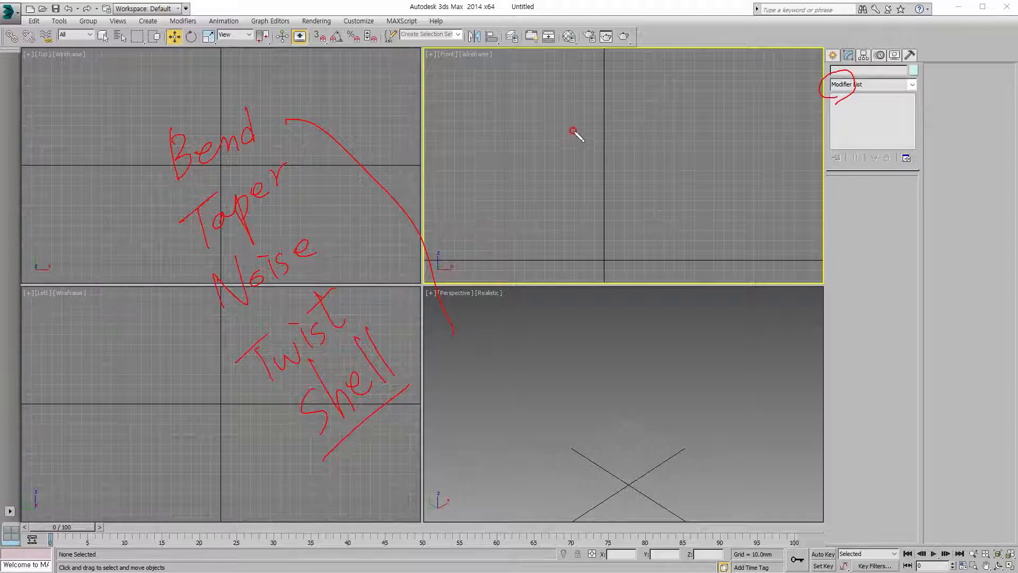
mouse_move(572, 131)
mouse_down()
mouse_move(598, 166)
mouse_move(613, 134)
mouse_move(653, 146)
mouse_move(693, 125)
mouse_up()
drag(573, 224, 720, 125)
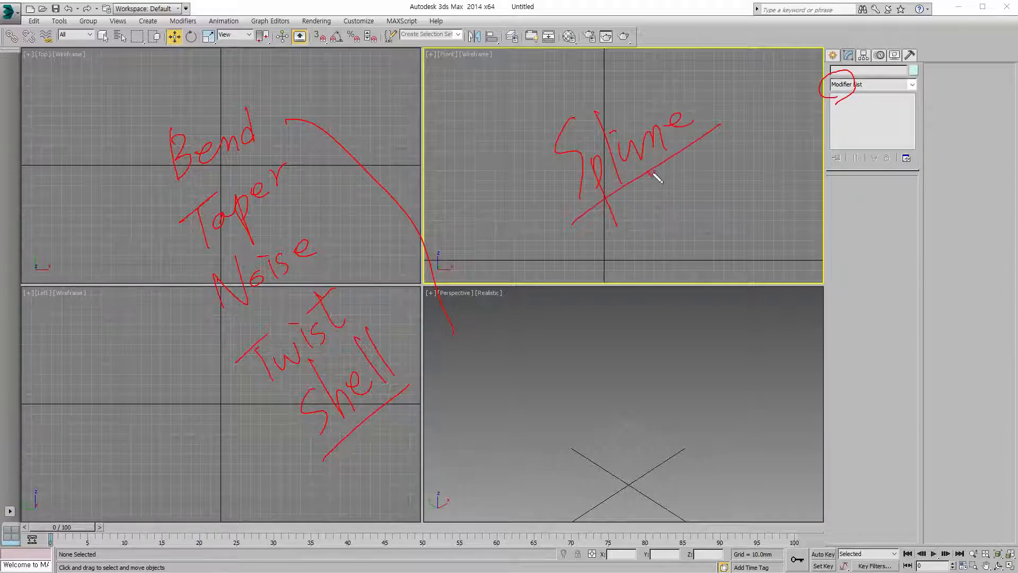
drag(652, 173, 677, 200)
mouse_move(602, 293)
mouse_down()
mouse_move(614, 311)
mouse_move(670, 287)
mouse_move(675, 253)
mouse_move(704, 273)
mouse_move(738, 229)
mouse_move(746, 243)
mouse_up()
mouse_move(666, 348)
mouse_down()
mouse_move(683, 359)
mouse_move(749, 332)
mouse_move(764, 247)
mouse_move(847, 322)
mouse_move(817, 249)
mouse_move(855, 250)
mouse_move(859, 211)
mouse_move(916, 204)
mouse_move(928, 185)
mouse_up()
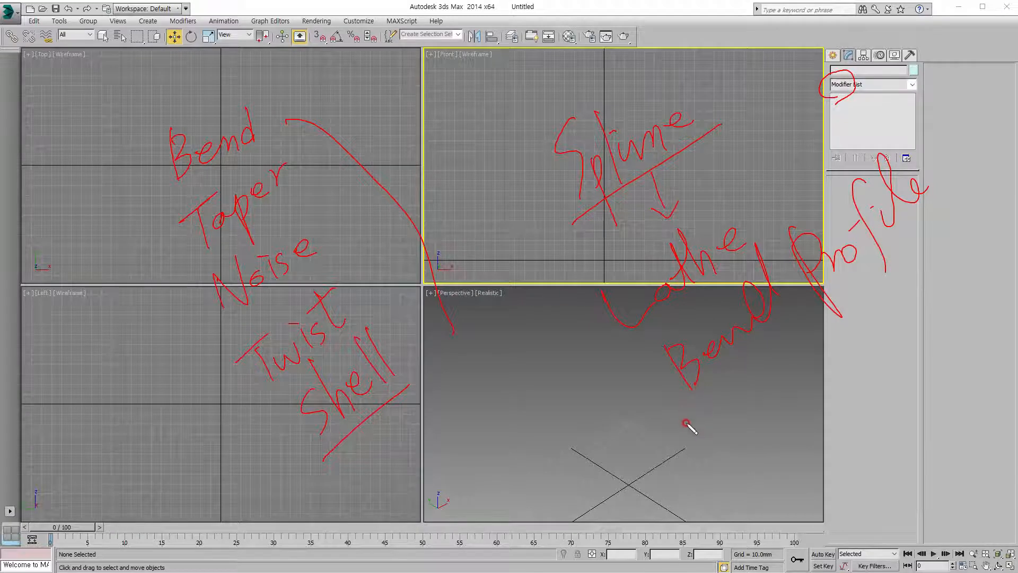
drag(748, 418, 730, 437)
mouse_move(751, 409)
mouse_down()
mouse_move(768, 416)
mouse_move(779, 391)
mouse_move(807, 373)
mouse_move(859, 416)
mouse_up()
drag(824, 363, 843, 353)
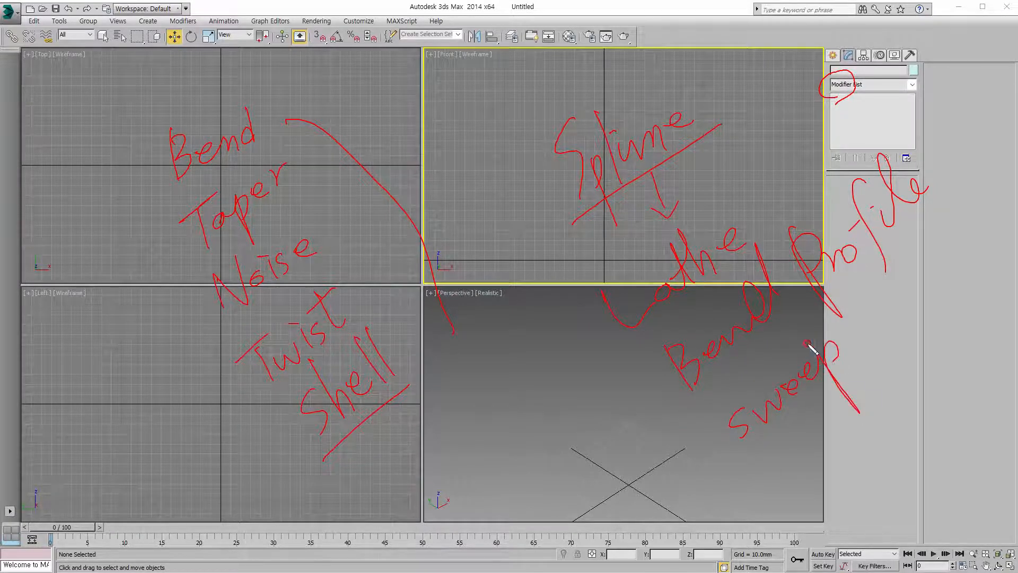
drag(709, 499, 928, 241)
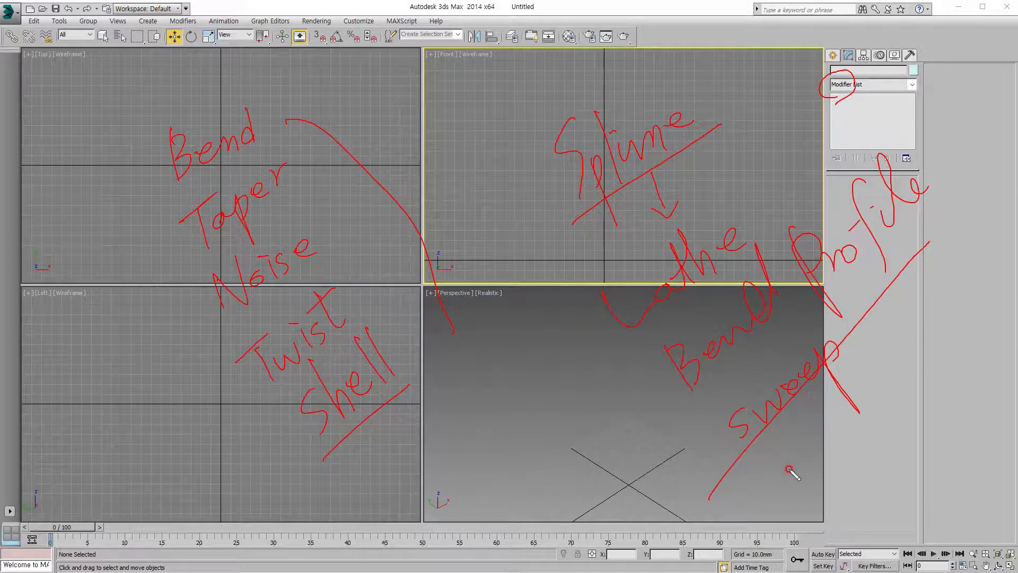
mouse_move(801, 470)
mouse_down()
mouse_move(847, 462)
mouse_move(864, 432)
mouse_move(864, 392)
mouse_move(899, 408)
mouse_move(878, 501)
mouse_up()
click(908, 404)
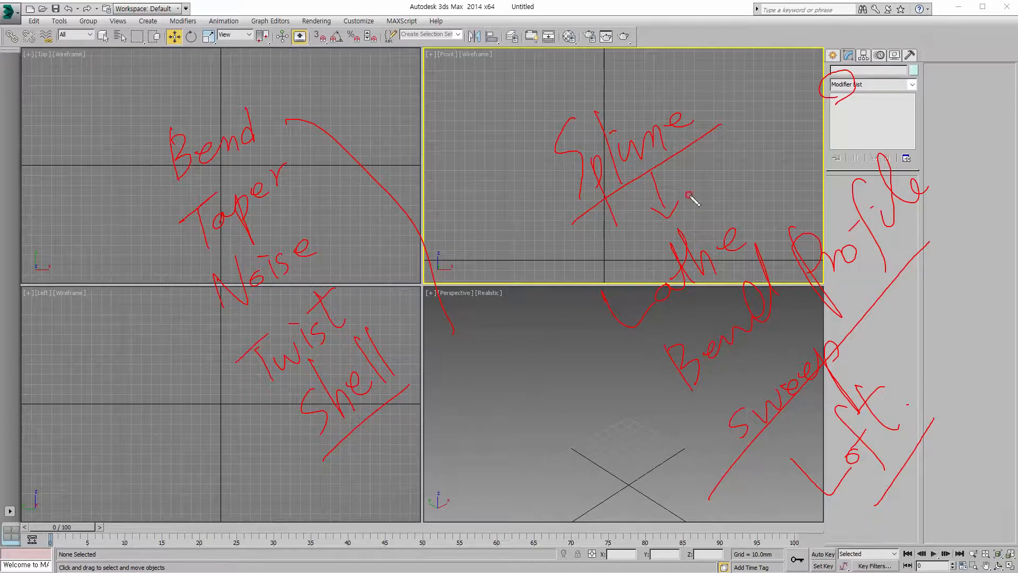
mouse_move(688, 196)
mouse_down()
mouse_move(541, 198)
mouse_move(607, 64)
mouse_move(639, 233)
mouse_up()
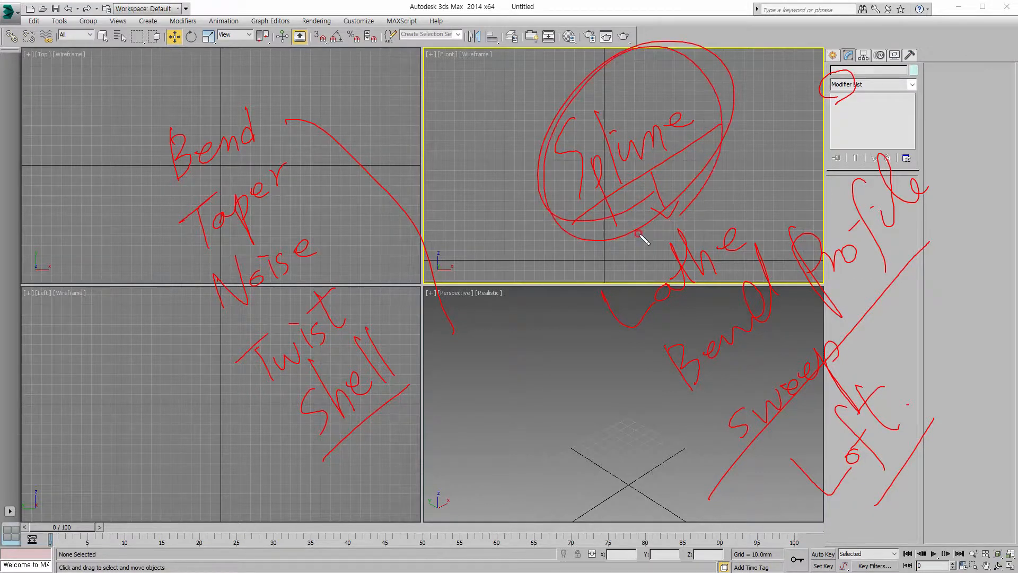